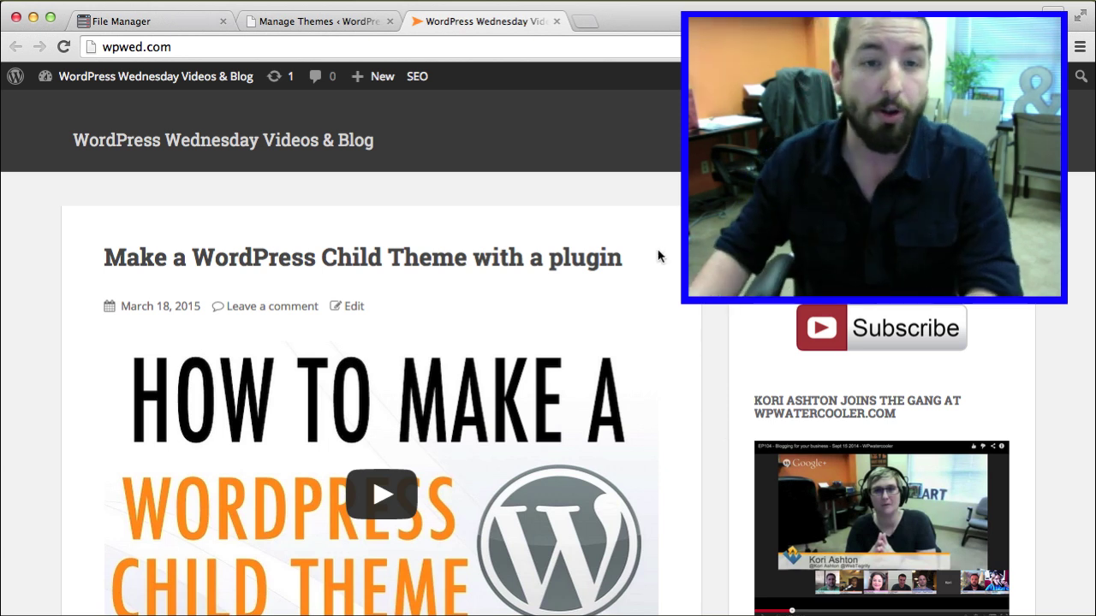
Switch from the live blog tab to the GoDaddy File Manager tab.
{"action": "left_click", "coordinate": [125, 23]}
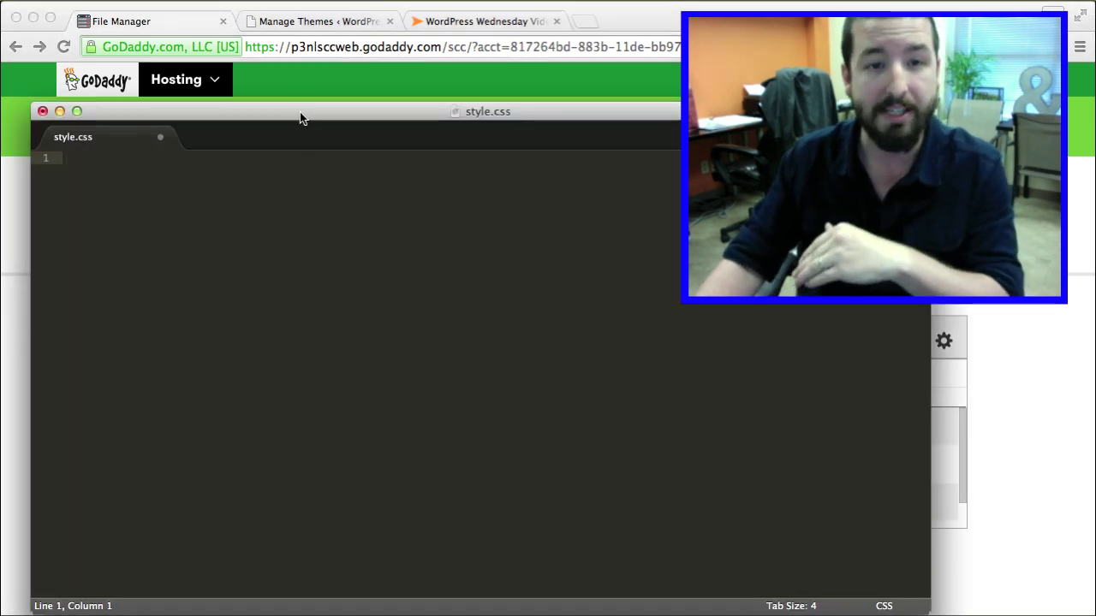
Reposition the empty style.css Sublime Text window, then minimize it.
{"action": "left_click_drag", "start_coordinate": [300, 117], "coordinate": [297, 82]}
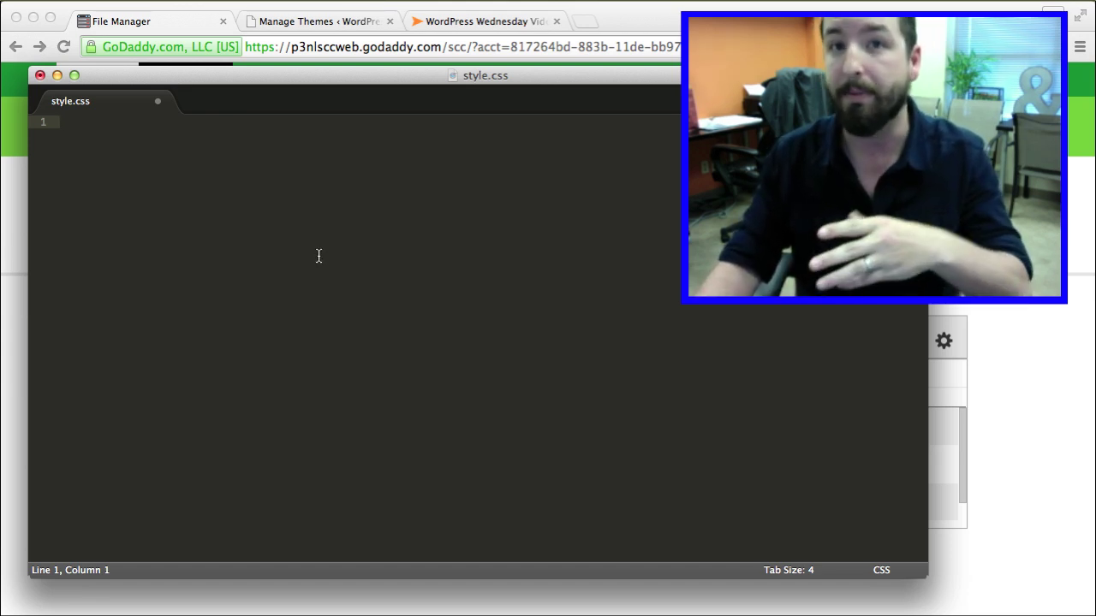
{"action": "left_click", "coordinate": [217, 253]}
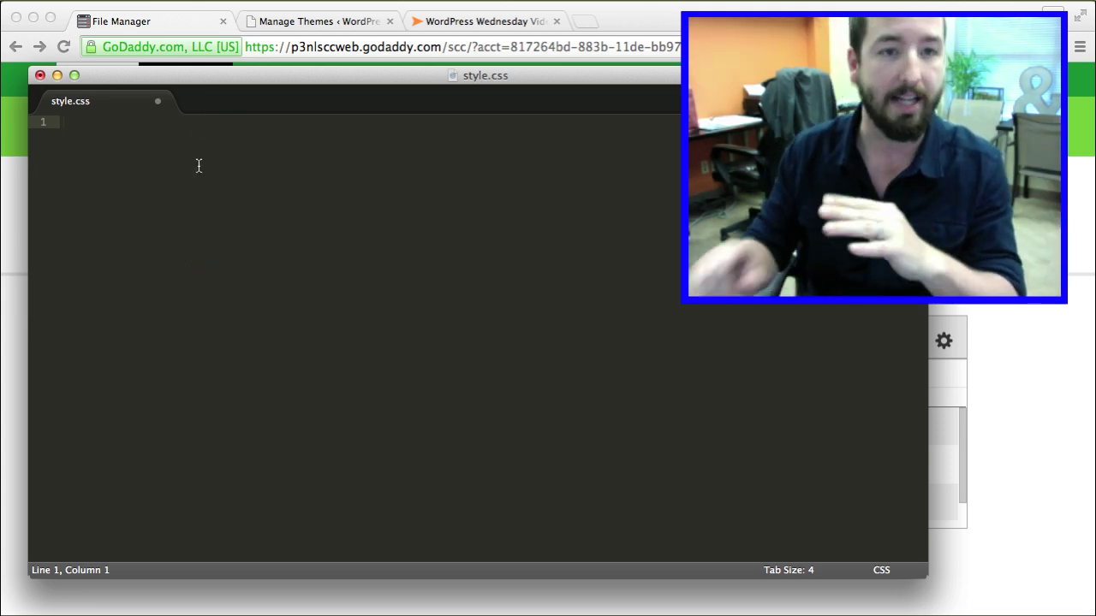
{"action": "left_click_drag", "start_coordinate": [168, 76], "coordinate": [167, 73]}
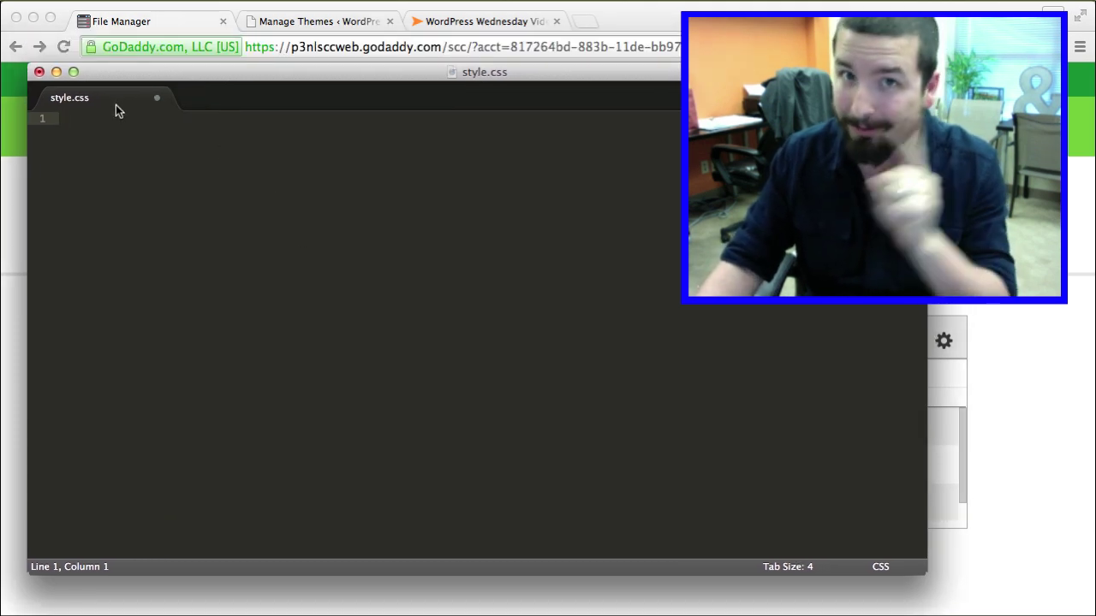
{"action": "left_click", "coordinate": [57, 73]}
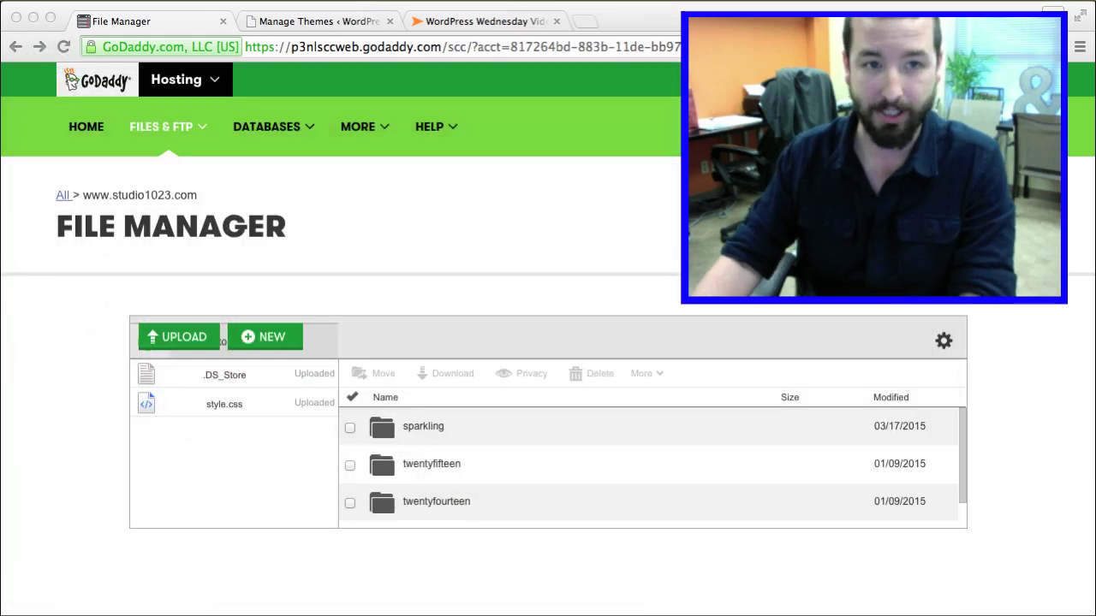
Minimize Chrome and move the Finder window to reveal the Sparkling Child desktop folder.
{"action": "left_click", "coordinate": [34, 17]}
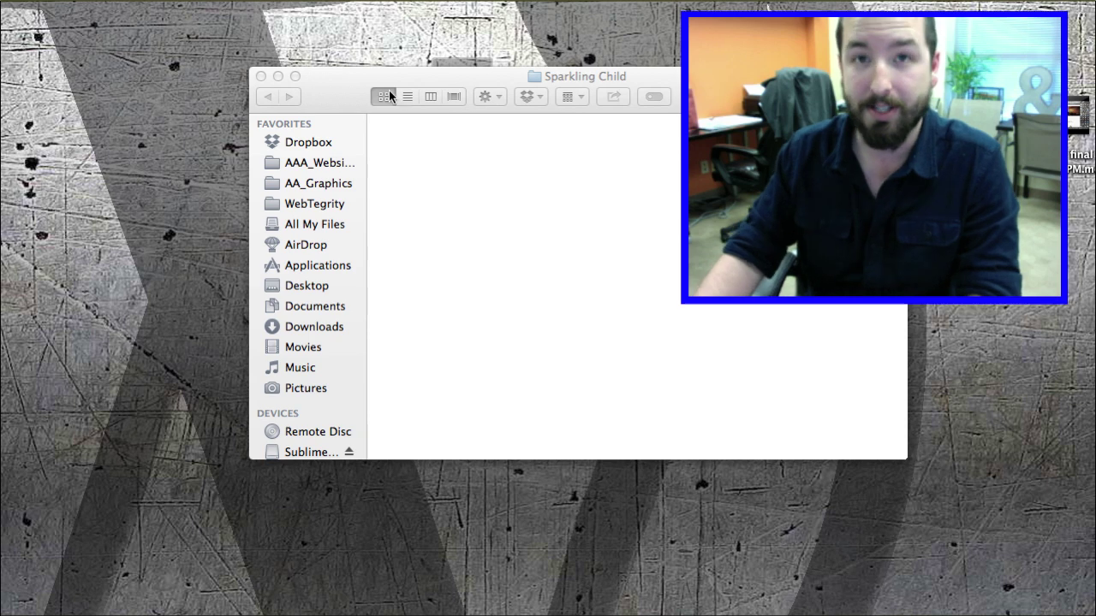
{"action": "mouse_move", "coordinate": [375, 79]}
{"action": "left_mouse_down"}
{"action": "mouse_move", "coordinate": [268, 247]}
{"action": "mouse_move", "coordinate": [262, 177]}
{"action": "left_mouse_up"}
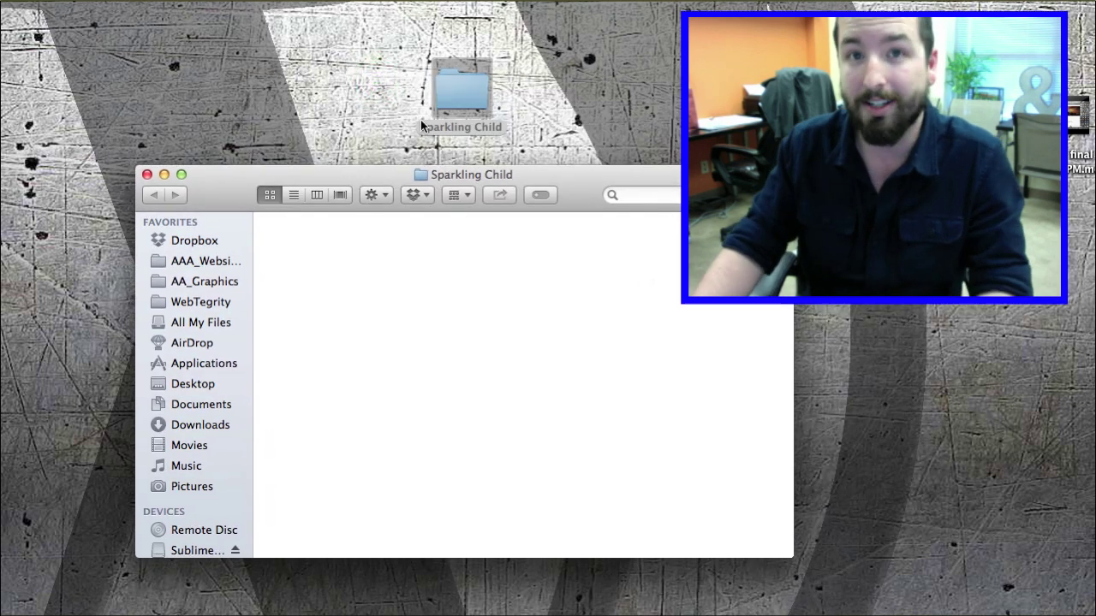
{"action": "left_click", "coordinate": [451, 89]}
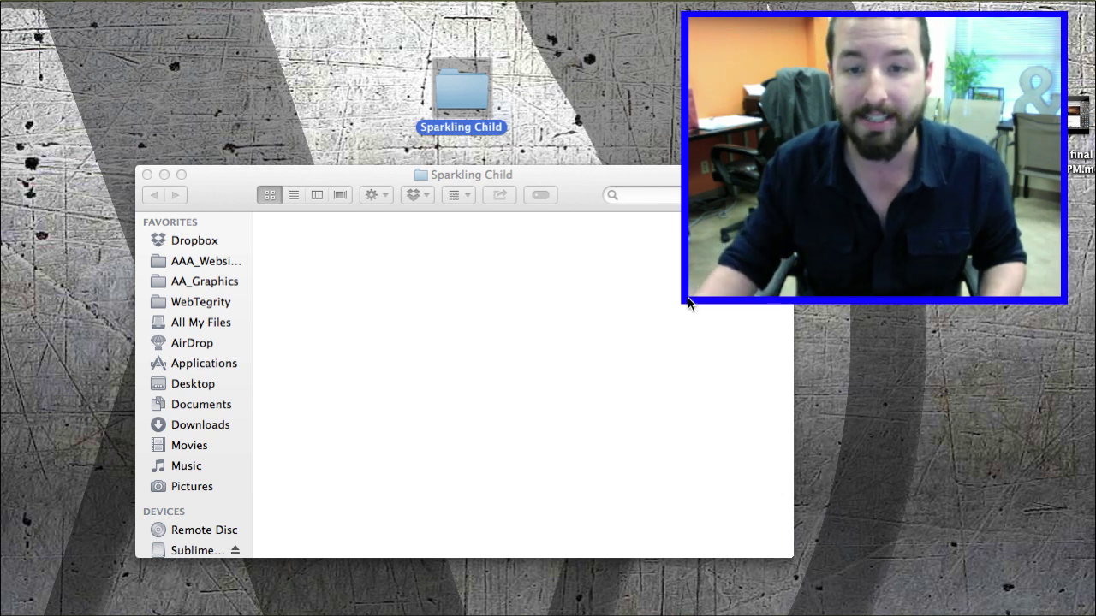
{"action": "mouse_move", "coordinate": [690, 298]}
{"action": "left_mouse_down"}
{"action": "mouse_move", "coordinate": [827, 180]}
{"action": "mouse_move", "coordinate": [895, 141]}
{"action": "left_mouse_up"}
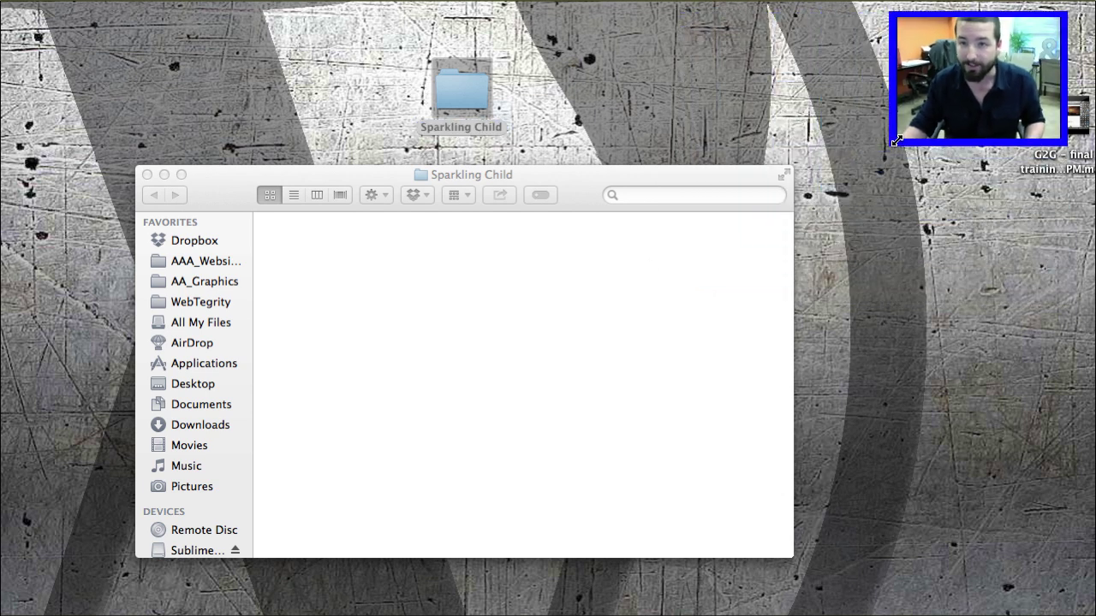
{"action": "left_click", "coordinate": [452, 129]}
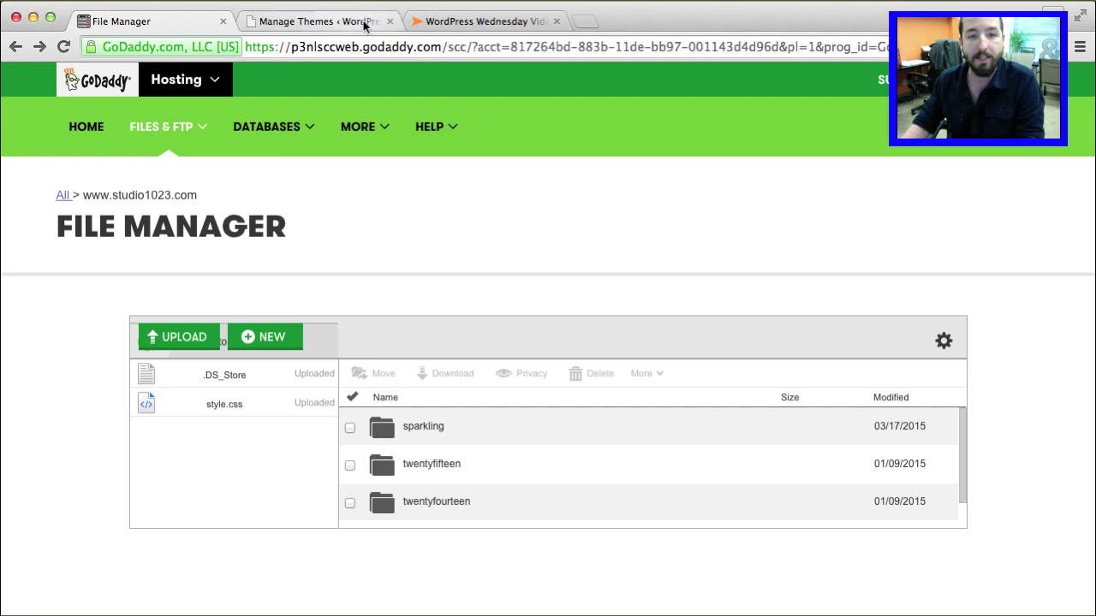
{"action": "left_click", "coordinate": [317, 21]}
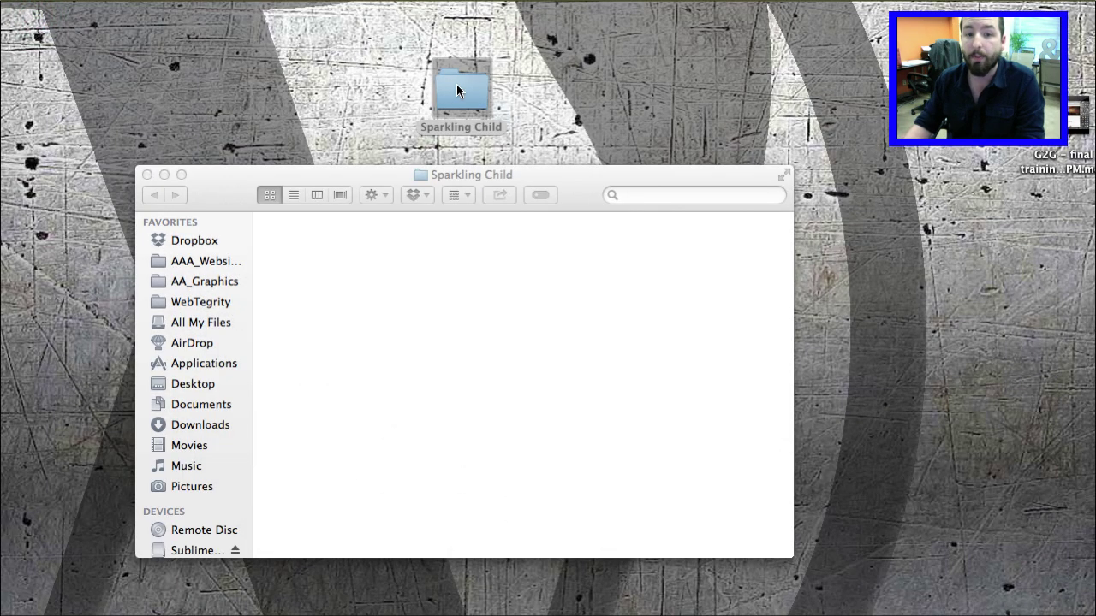
{"action": "left_click", "coordinate": [457, 90]}
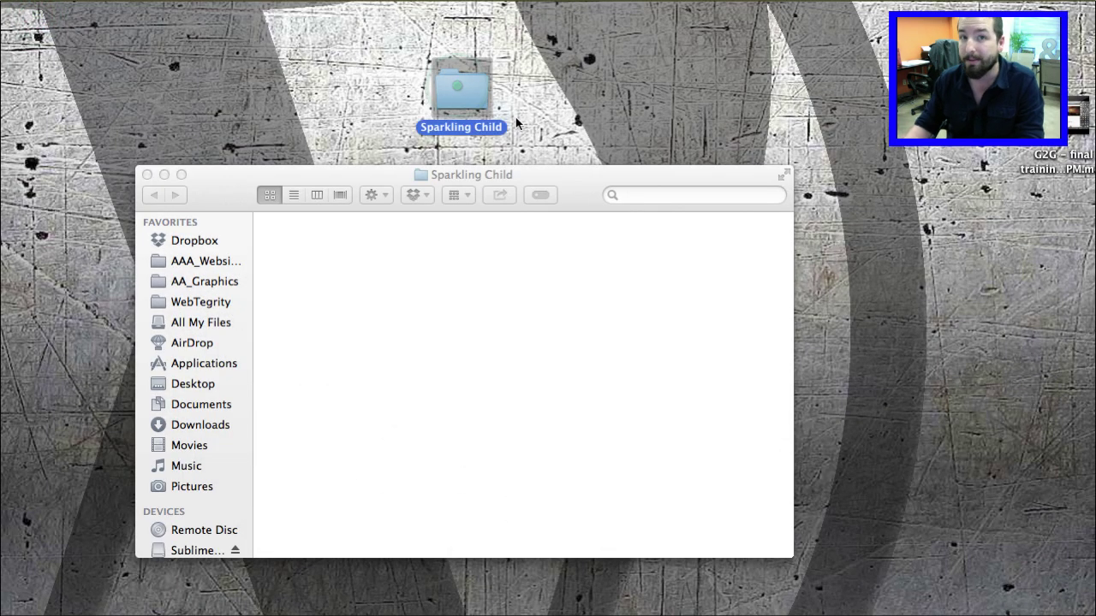
{"action": "left_click", "coordinate": [462, 128]}
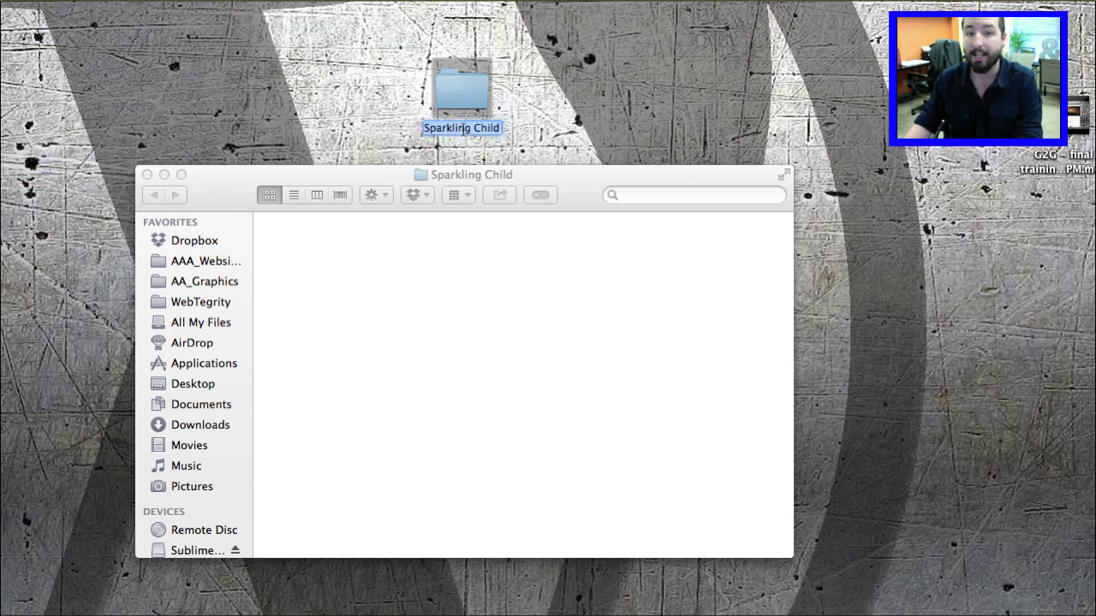
{"action": "type", "text": "YOLO"}
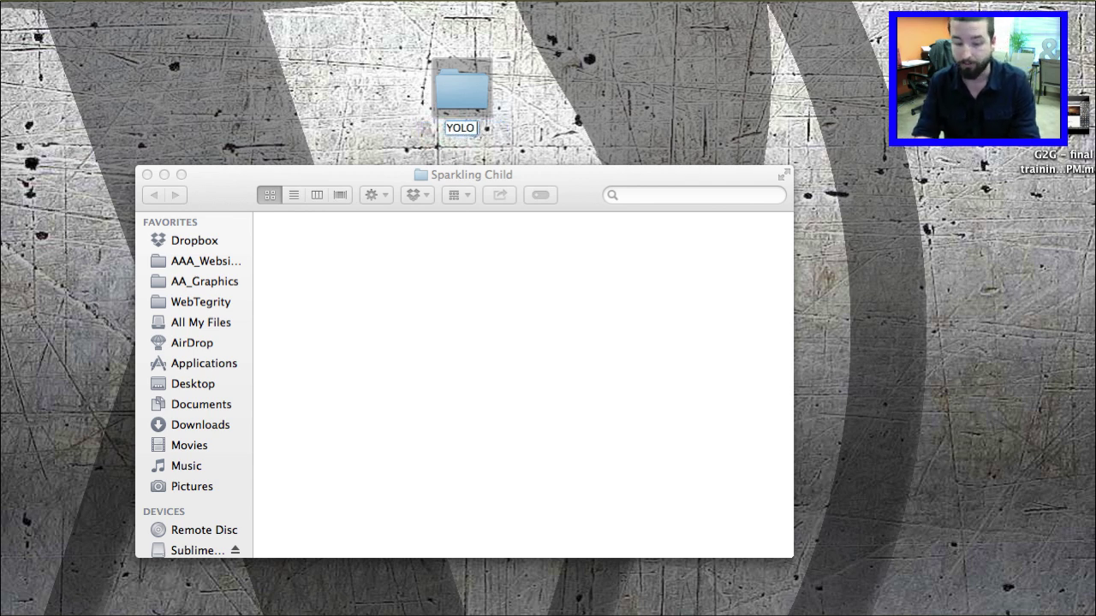
{"action": "type", "text": " Child"}
{"action": "key", "text": "Return"}
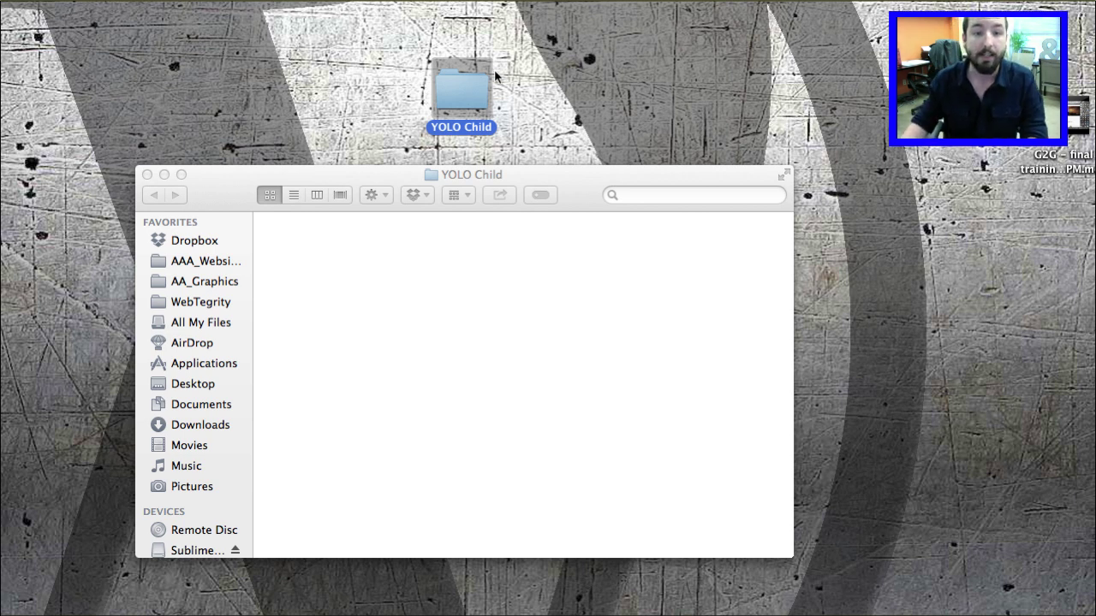
{"action": "left_click", "coordinate": [453, 129]}
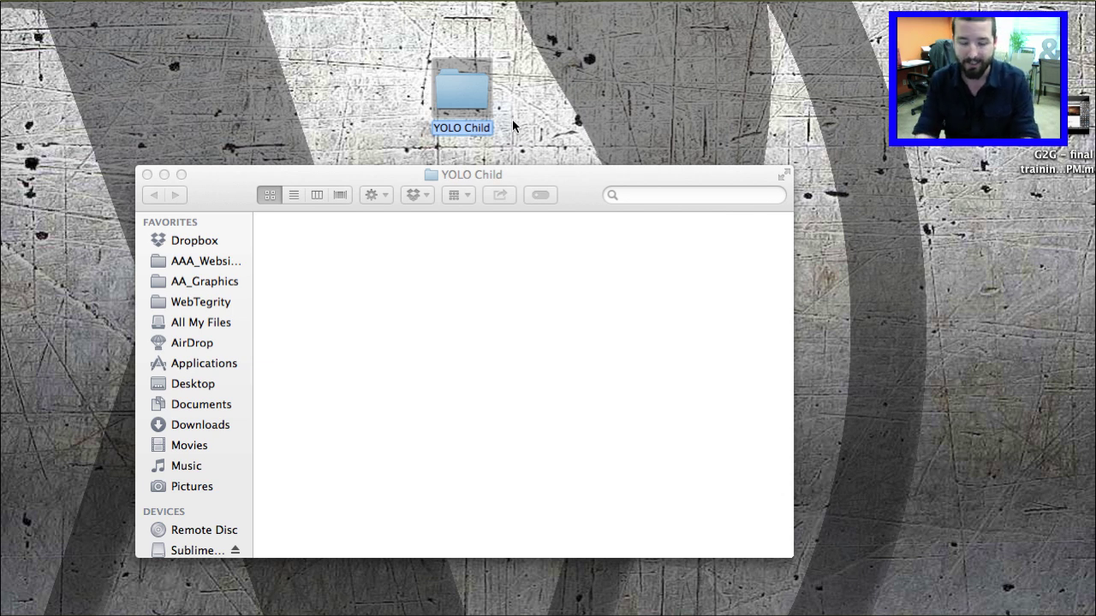
{"action": "type", "text": "Spar"}
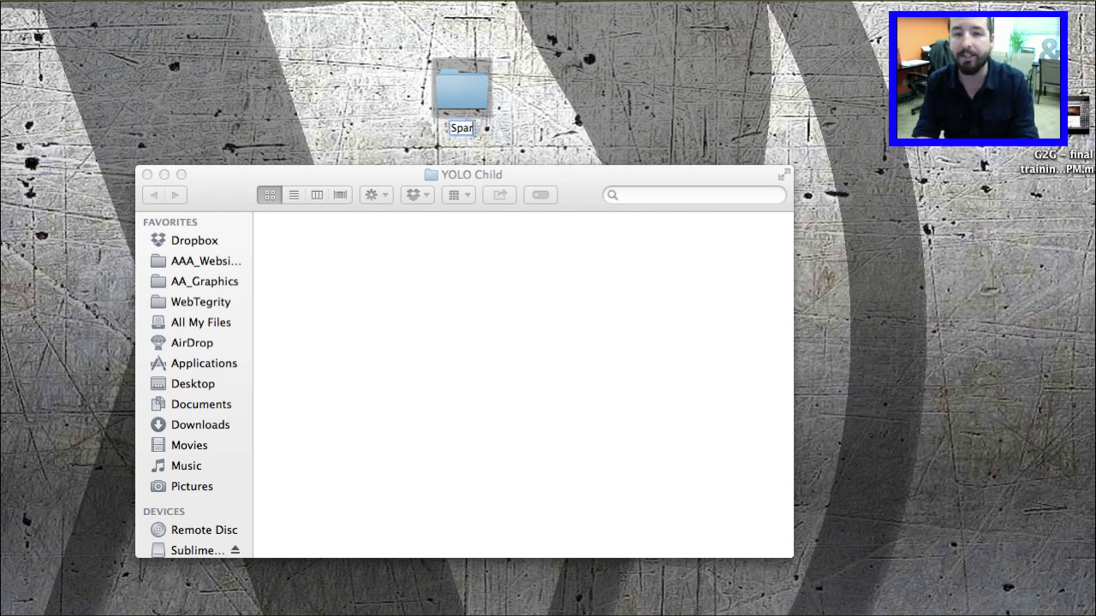
{"action": "type", "text": "kling Ch"}
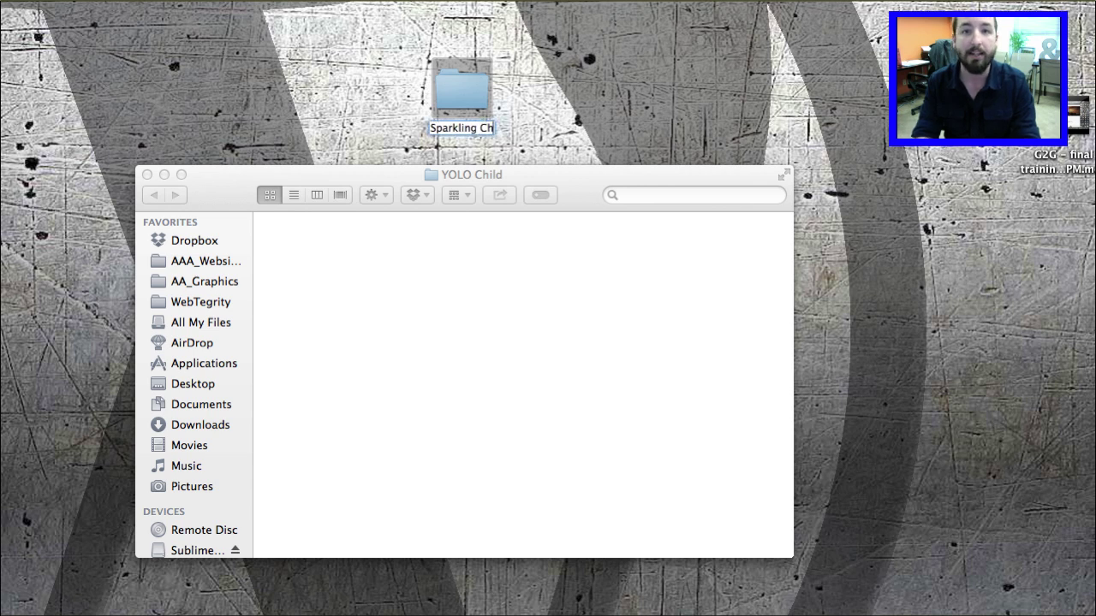
{"action": "type", "text": "ild"}
{"action": "key", "text": "Return"}
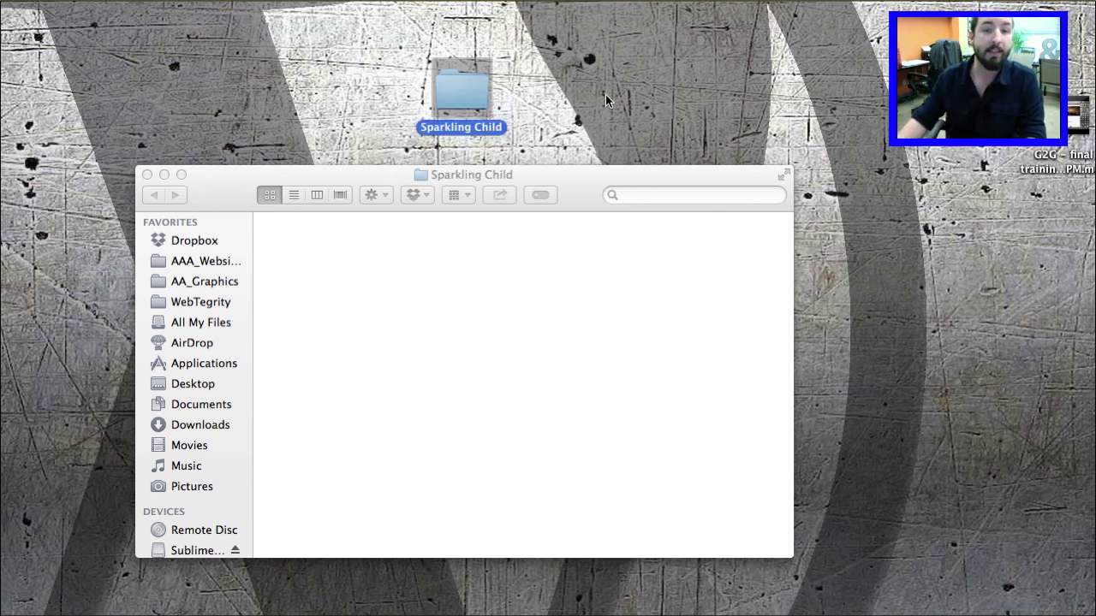
{"action": "left_click", "coordinate": [416, 258]}
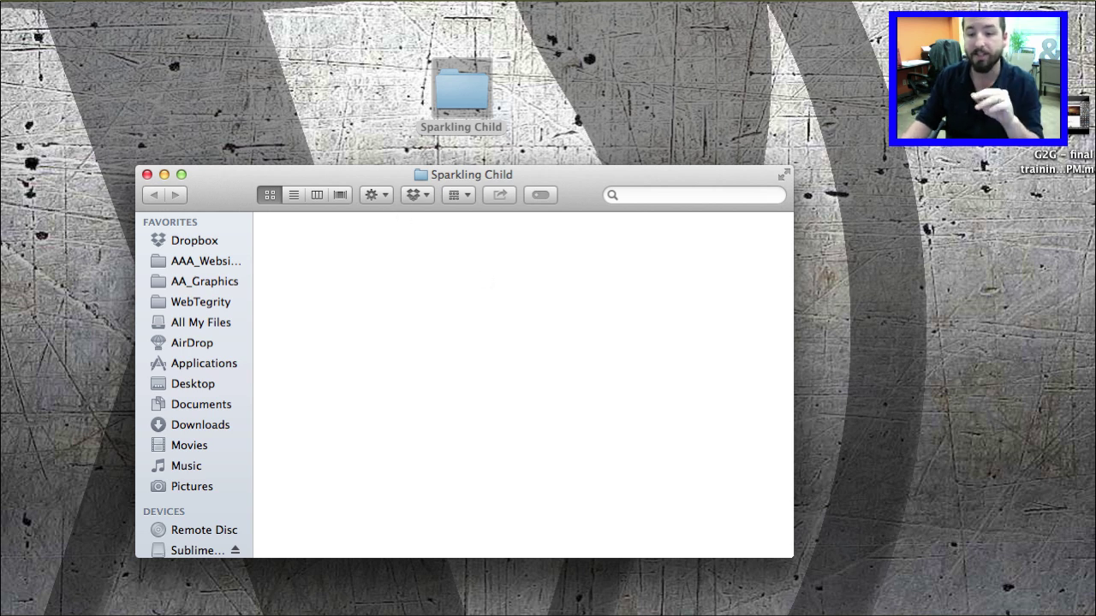
{"action": "left_click", "coordinate": [846, 599]}
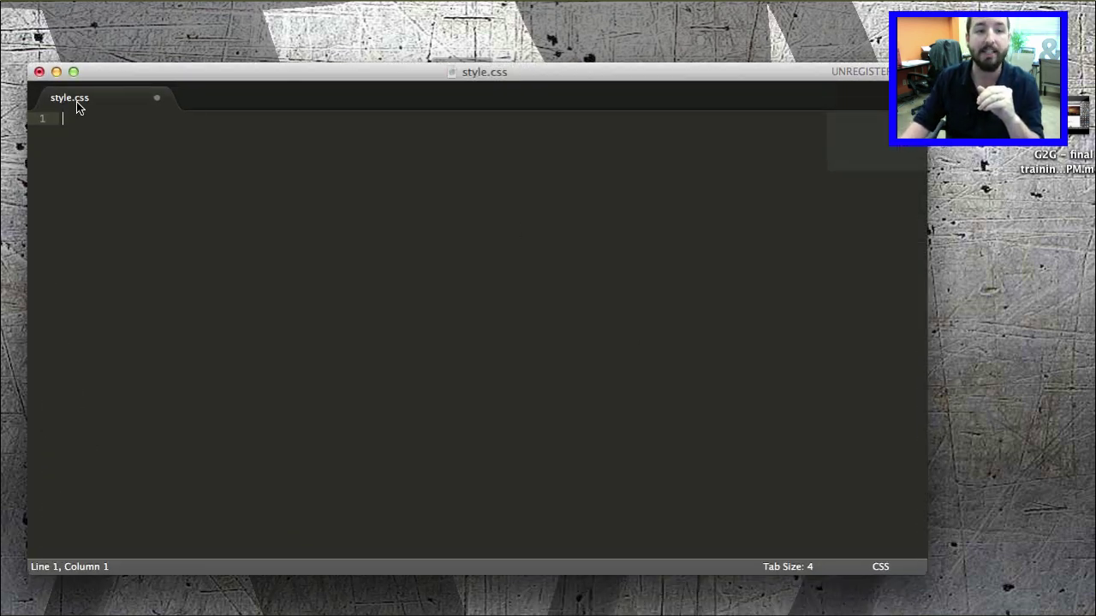
Confirm the empty style.css uses CSS syntax via the status-bar syntax menu.
{"action": "left_click", "coordinate": [881, 568]}
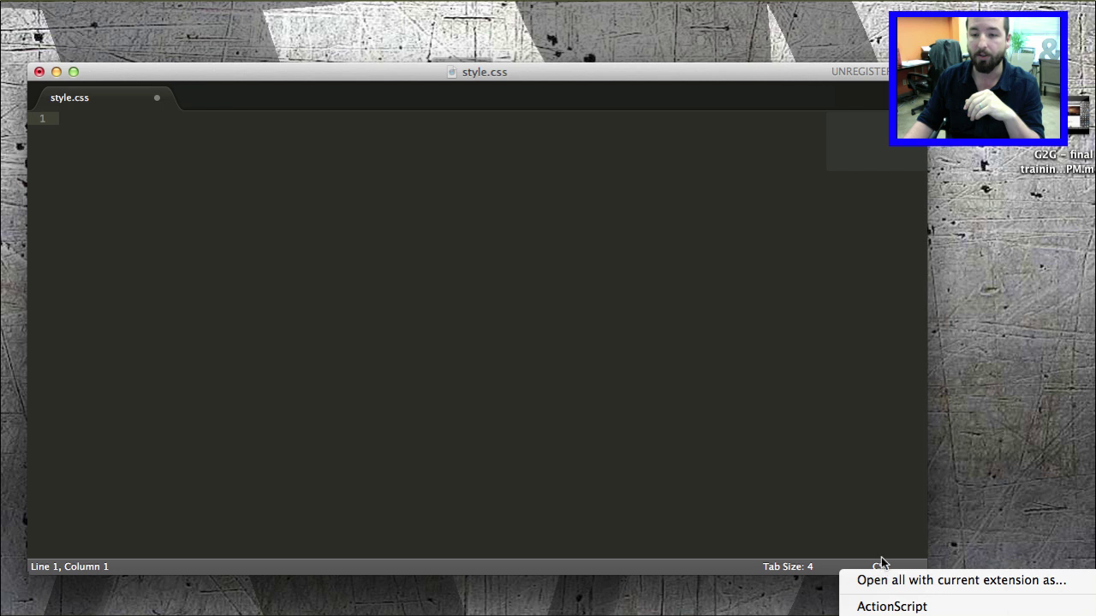
{"action": "left_click", "coordinate": [818, 488]}
{"action": "left_click", "coordinate": [892, 570]}
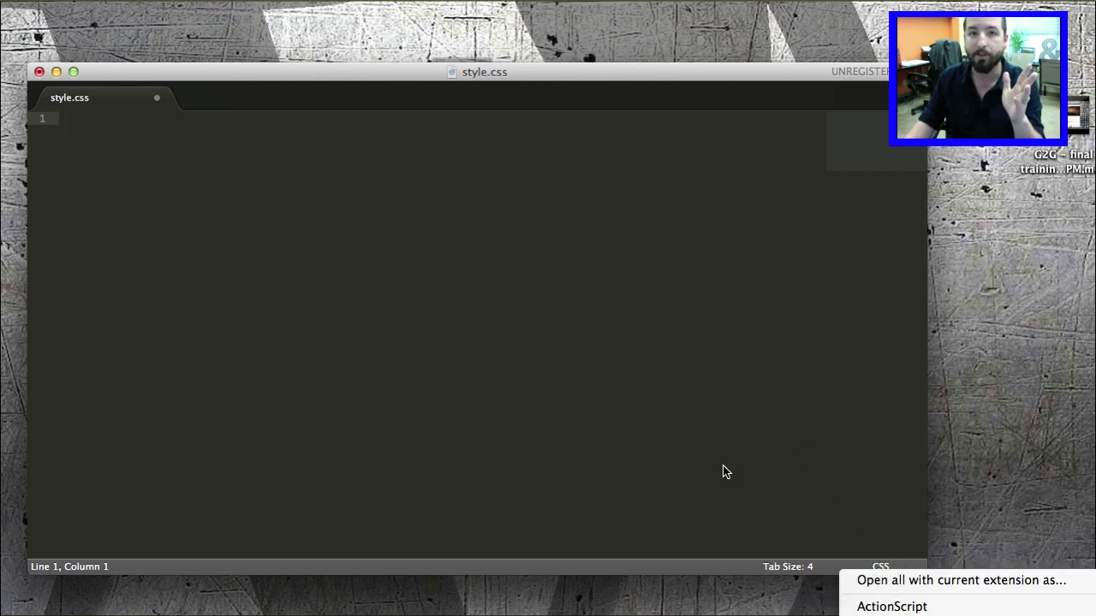
{"action": "left_click", "coordinate": [505, 233]}
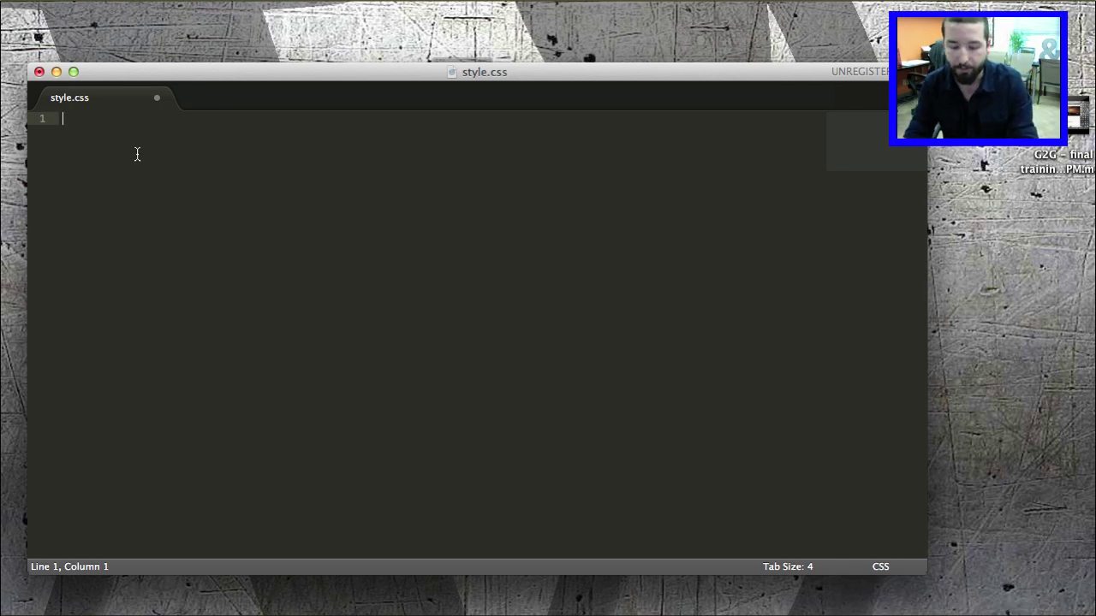
Start a comment block with blank lines at the top of style.css.
{"action": "type", "text": "/*"}
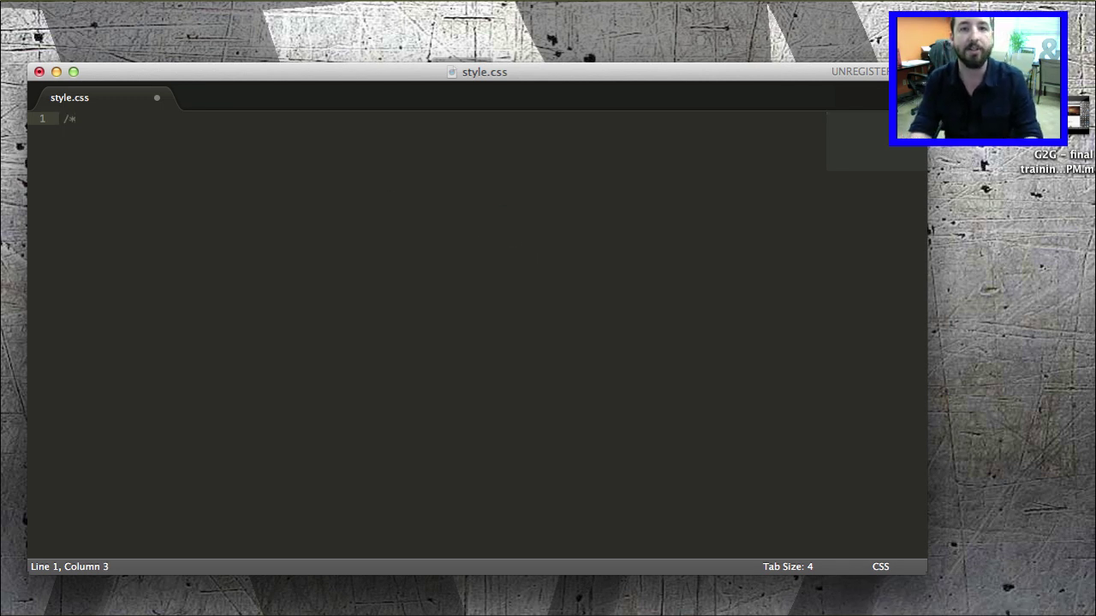
{"action": "key", "text": "Return"}
{"action": "key", "text": "Return"}
{"action": "type", "text": "*/"}
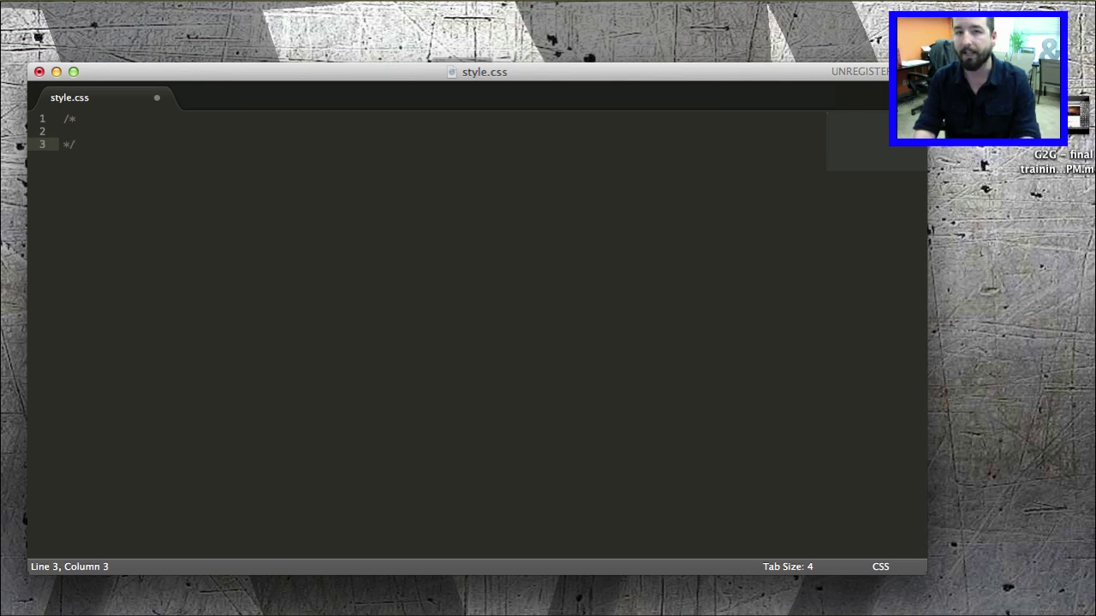
{"action": "key", "text": "Up"}
{"action": "key", "text": "Up"}
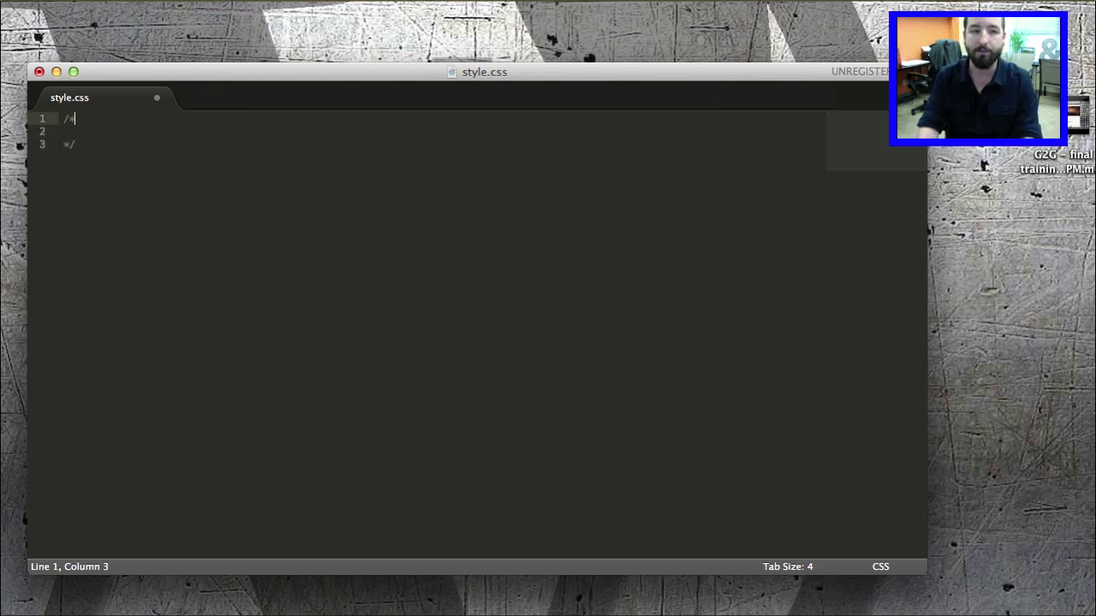
{"action": "key", "text": "Return"}
{"action": "key", "text": "Return"}
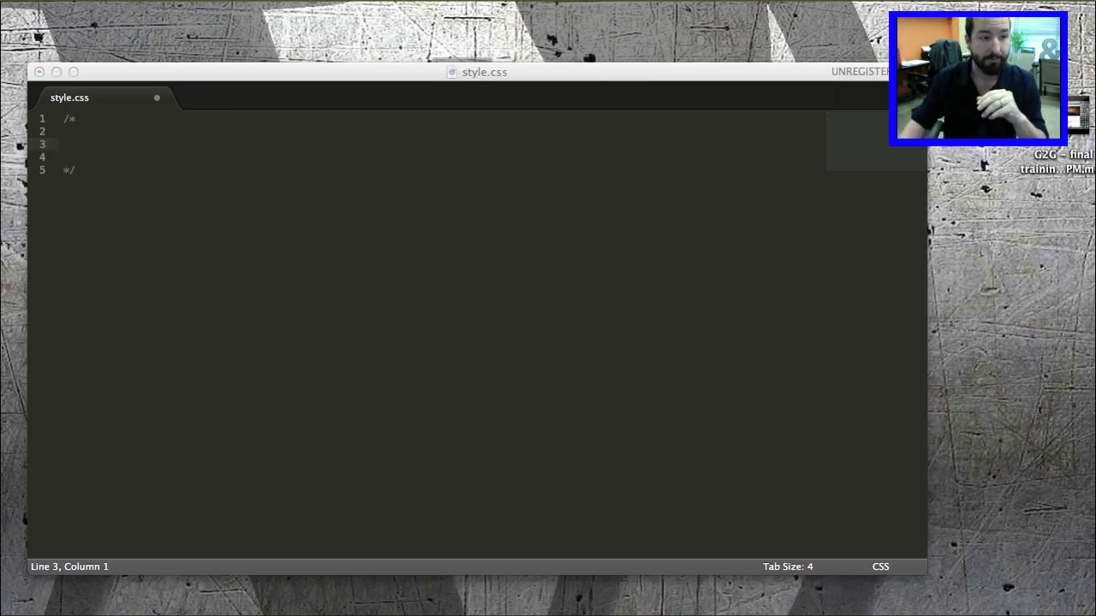
Replace the placeholder theme name with 'Sparling Child' and begin a Theme URI line.
{"action": "left_click", "coordinate": [93, 141]}
{"action": "type", "text": "Theme Name: YOLO Bob;"}
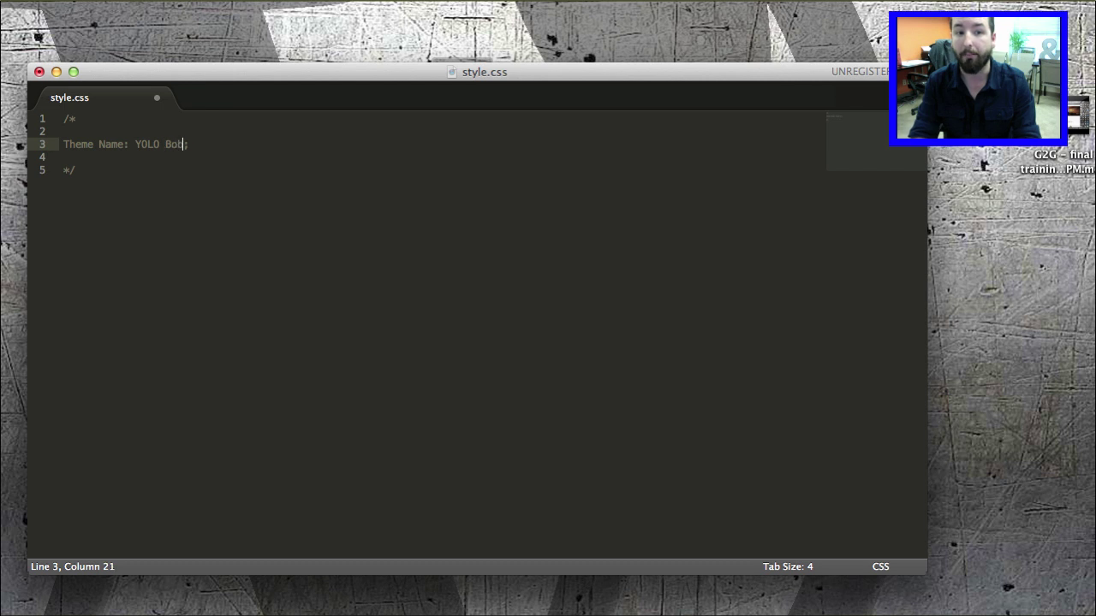
{"action": "key", "text": "BackSpace"}
{"action": "key", "text": "BackSpace"}
{"action": "key", "text": "BackSpace"}
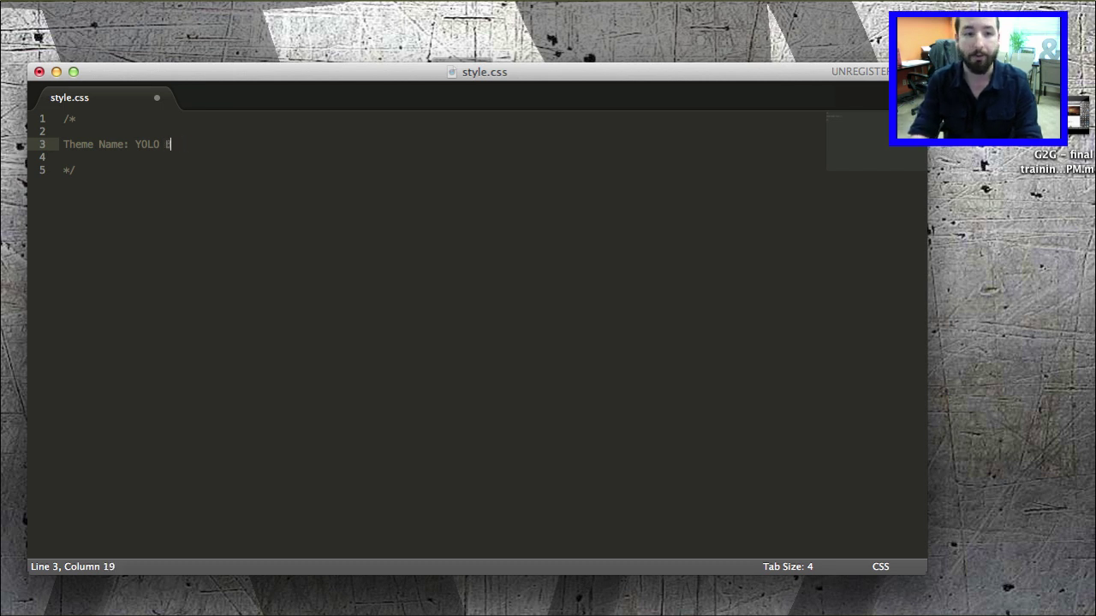
{"action": "key", "text": "BackSpace"}
{"action": "key", "text": "BackSpace"}
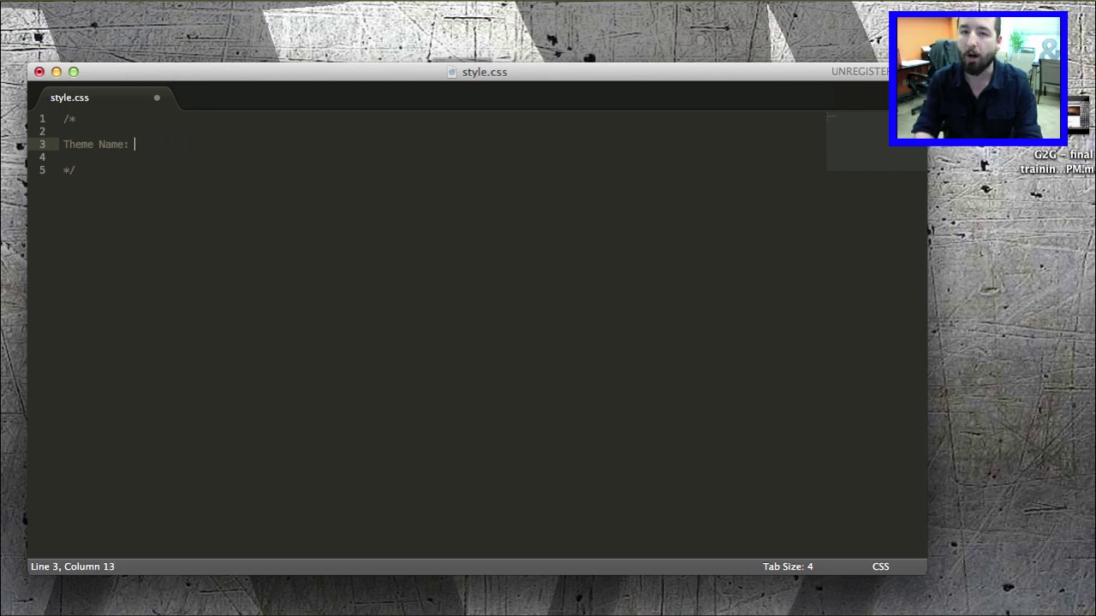
{"action": "type", "text": "Sp"}
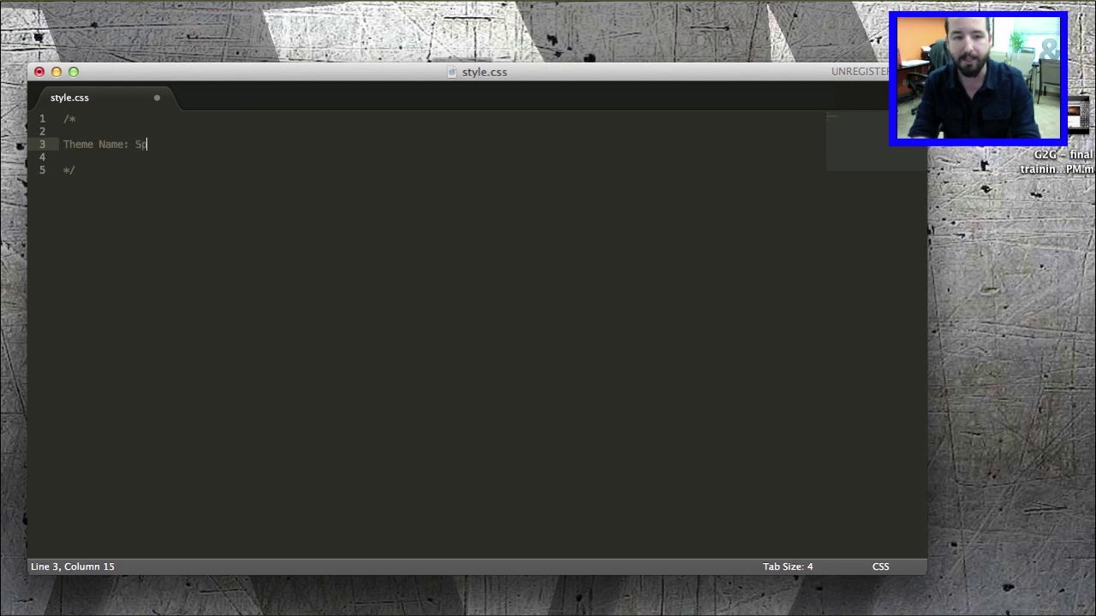
{"action": "type", "text": "arling Child"}
{"action": "key", "text": "Return"}
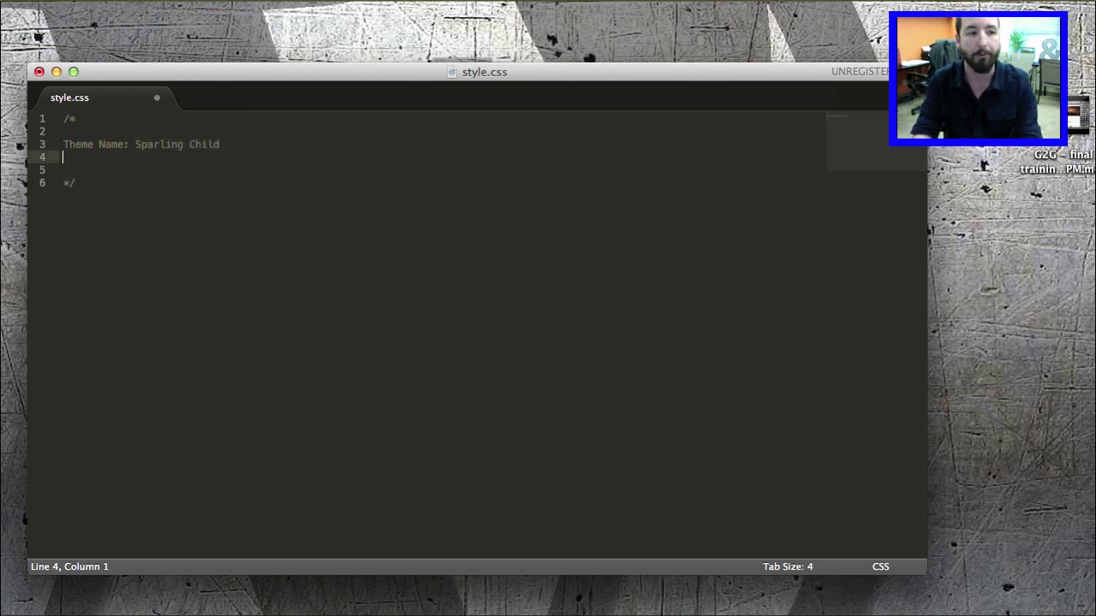
{"action": "type", "text": "Theme U"}
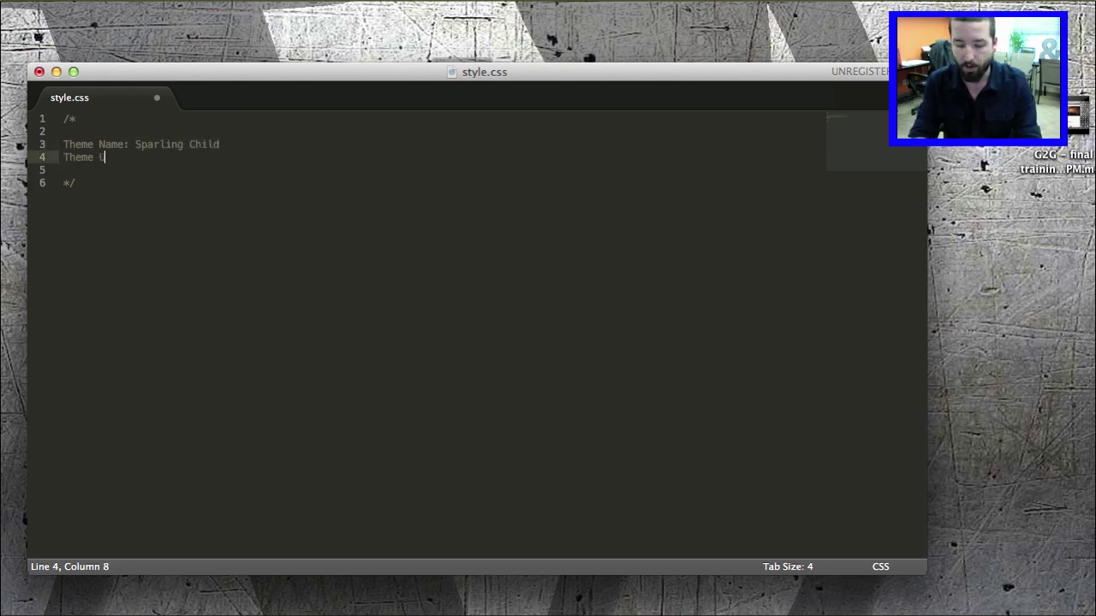
{"action": "type", "text": "RI:"}
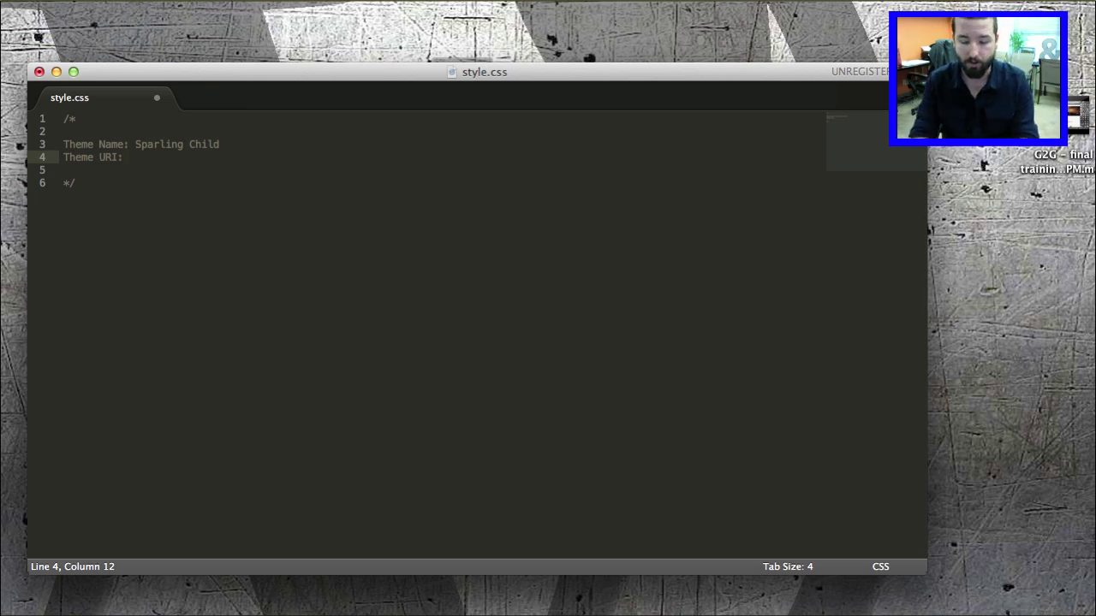
Enter Theme URI webtegrity.com and Description 'My child is going to grow up big and strong'.
{"action": "type", "text": "webs"}
{"action": "key", "text": "BackSpace"}
{"action": "key", "text": "BackSpace"}
{"action": "type", "text": "b"}
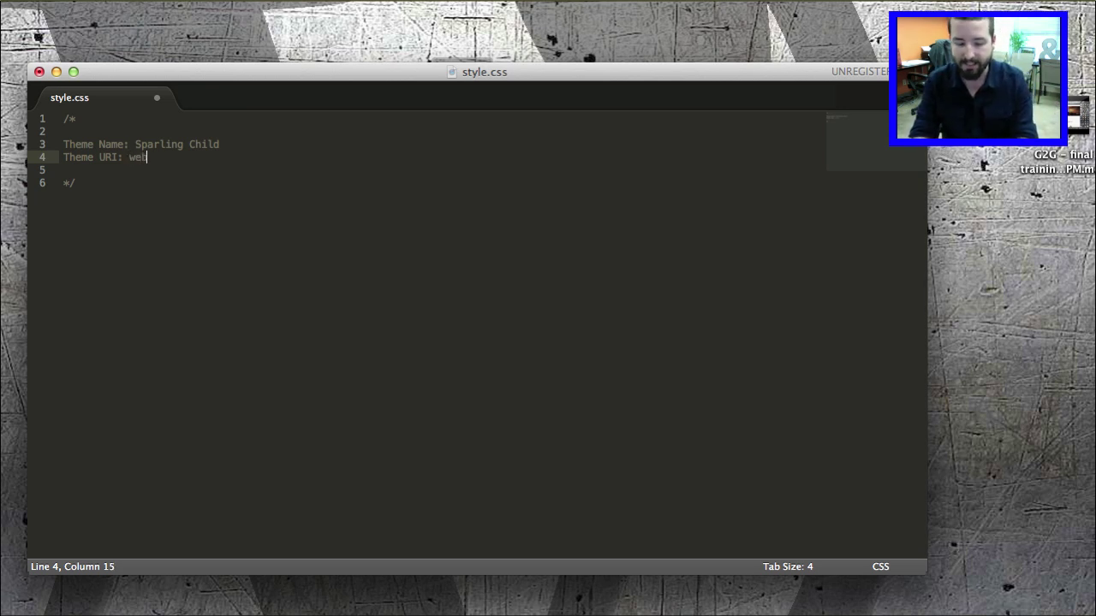
{"action": "type", "text": "tegrity.com"}
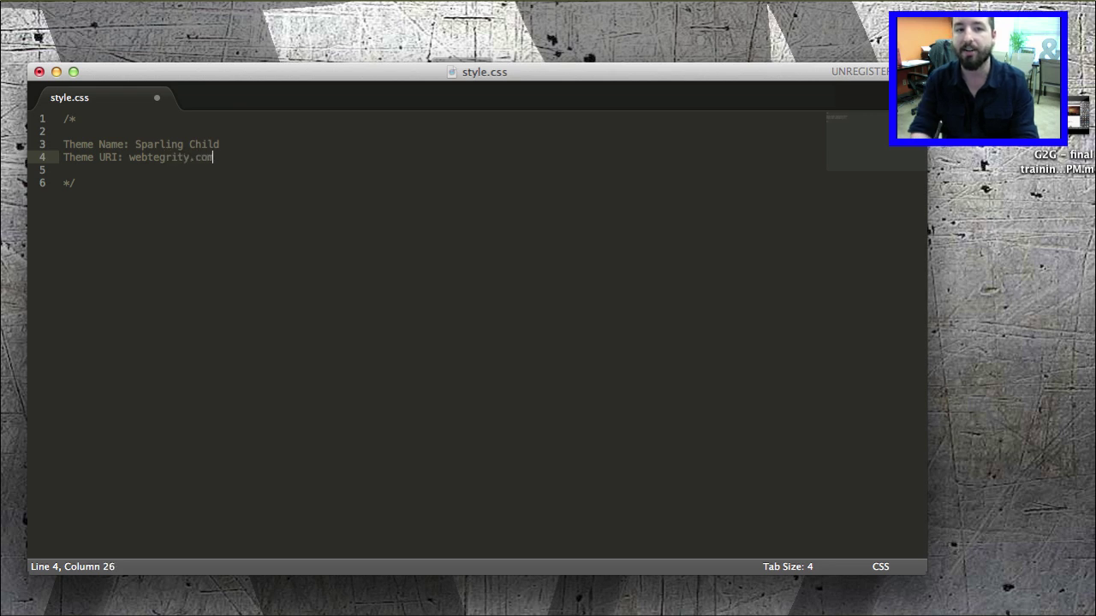
{"action": "key", "text": "Return"}
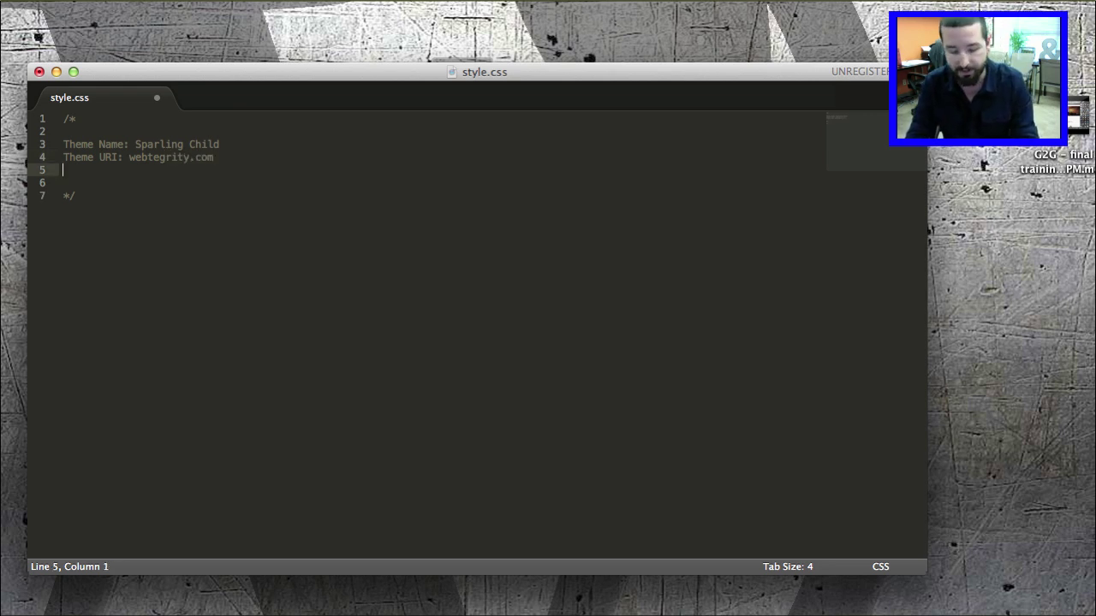
{"action": "type", "text": "Description"}
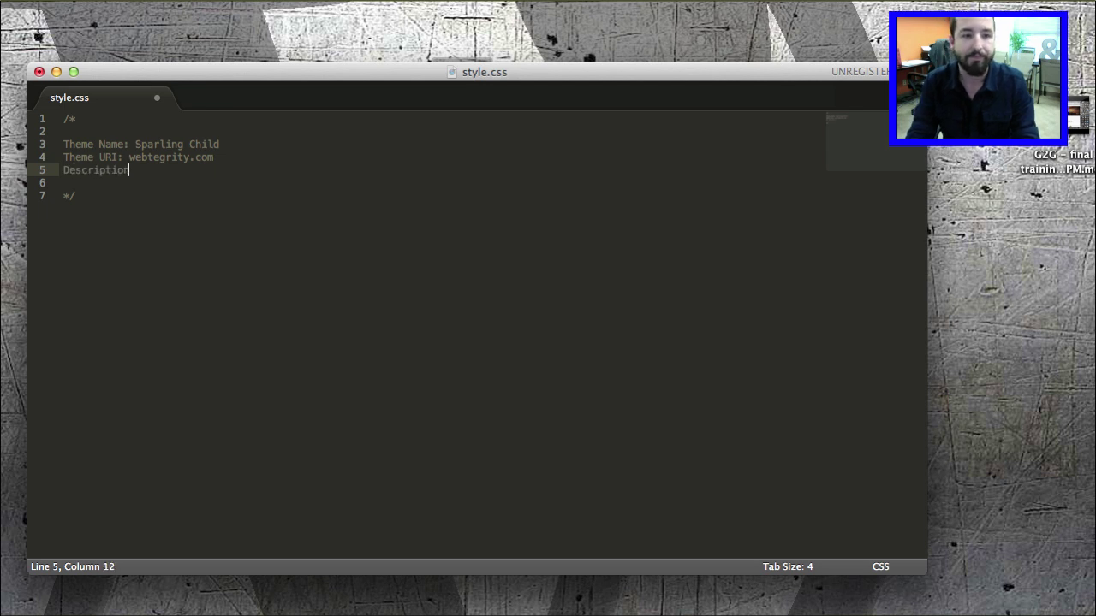
{"action": "type", "text": ":"}
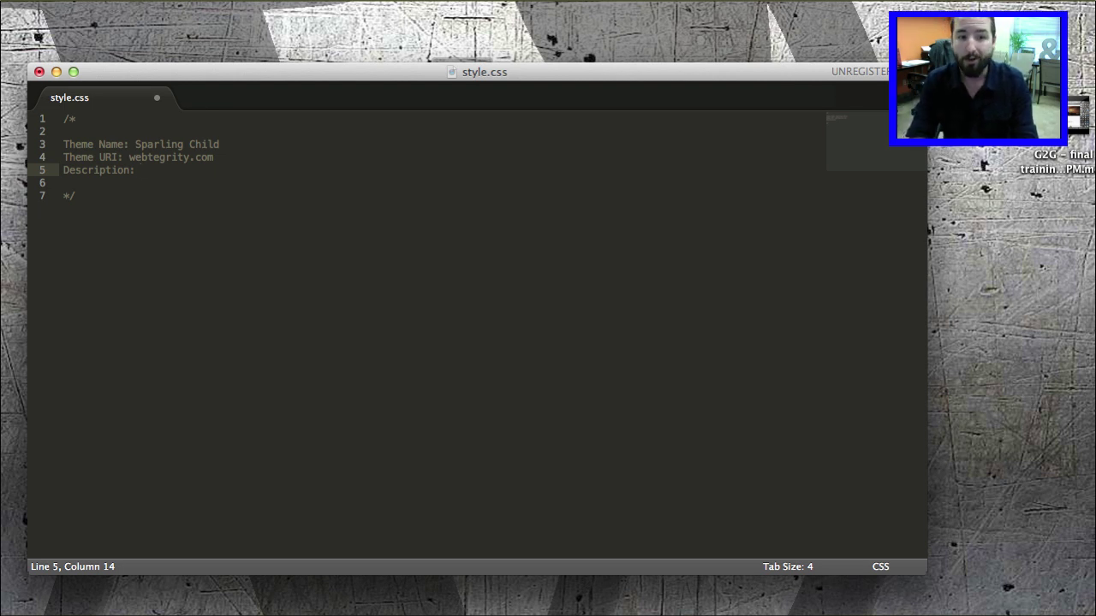
{"action": "type", "text": "My child "}
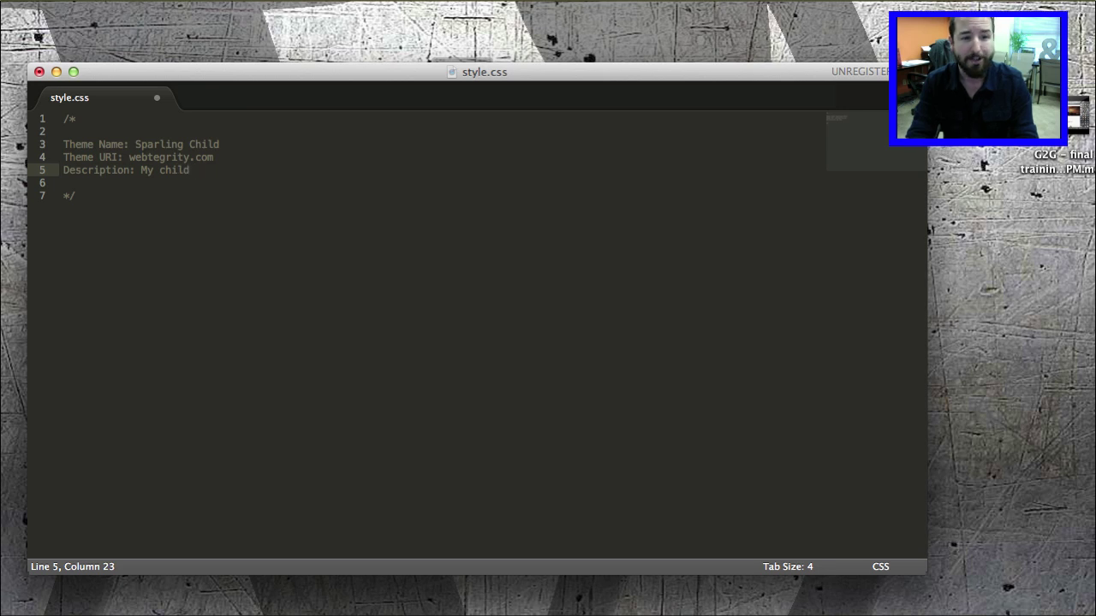
{"action": "type", "text": "is going to gro"}
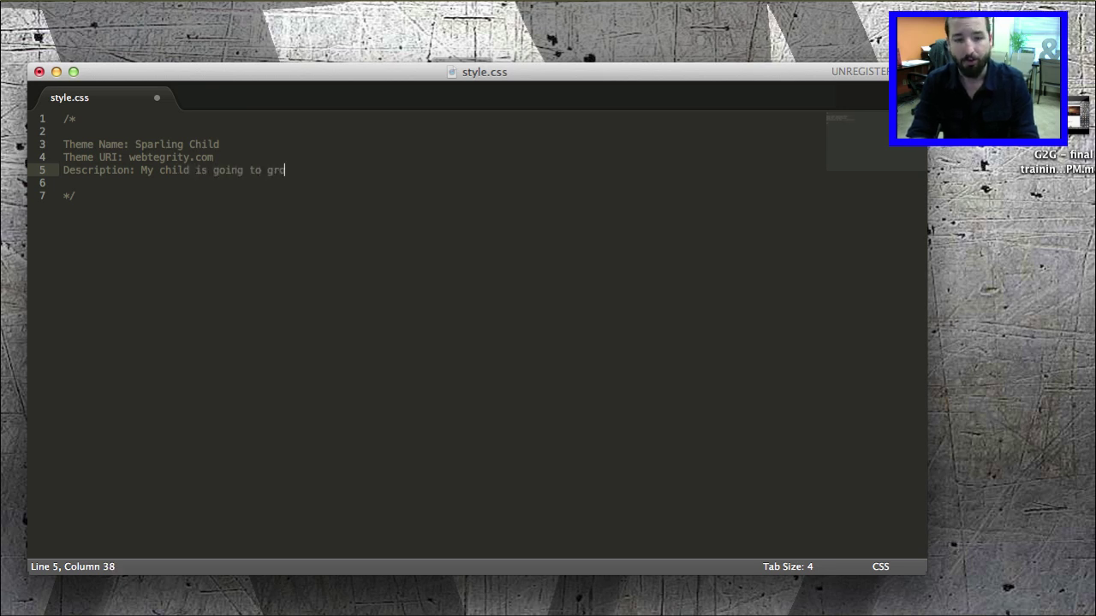
{"action": "type", "text": "w up big and s"}
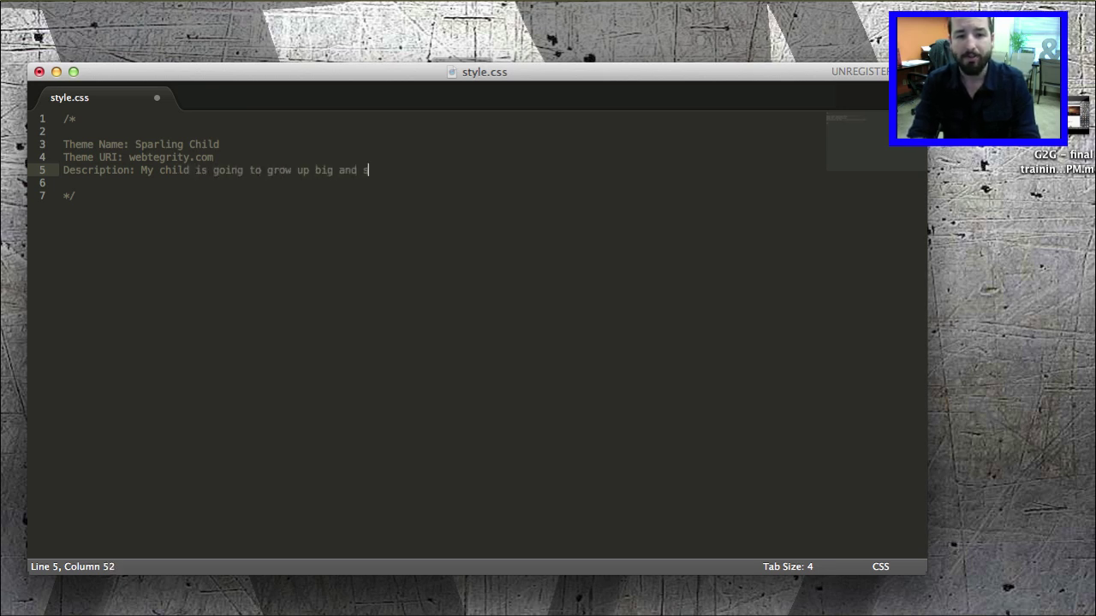
{"action": "type", "text": "trong"}
{"action": "key", "text": "Return"}
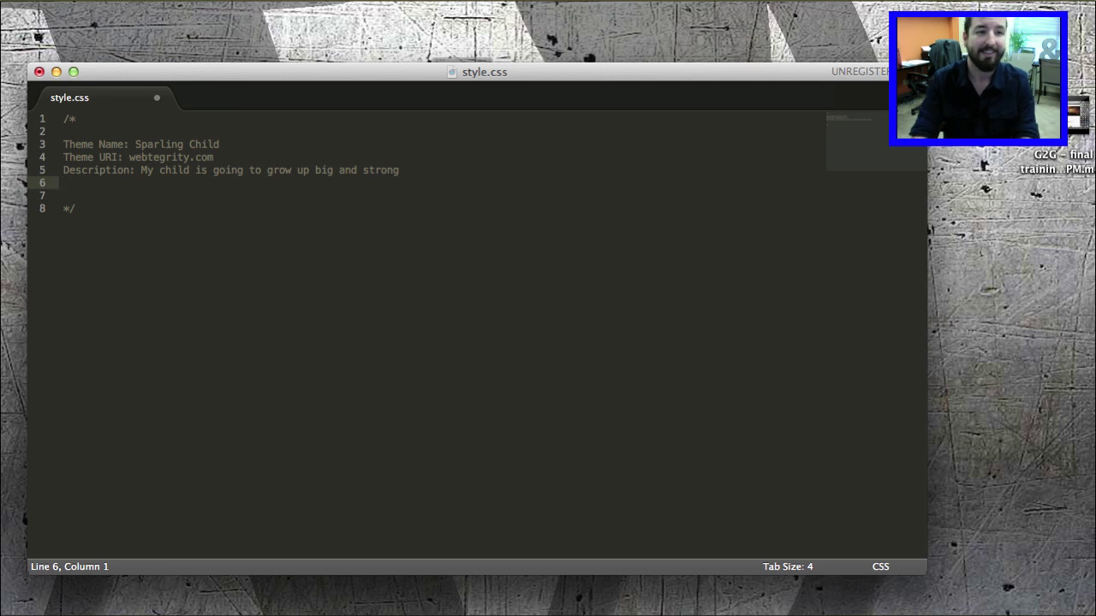
Add an Author header line with the author's full name.
{"action": "type", "text": "Author"}
{"action": "key", "text": "BackSpace"}
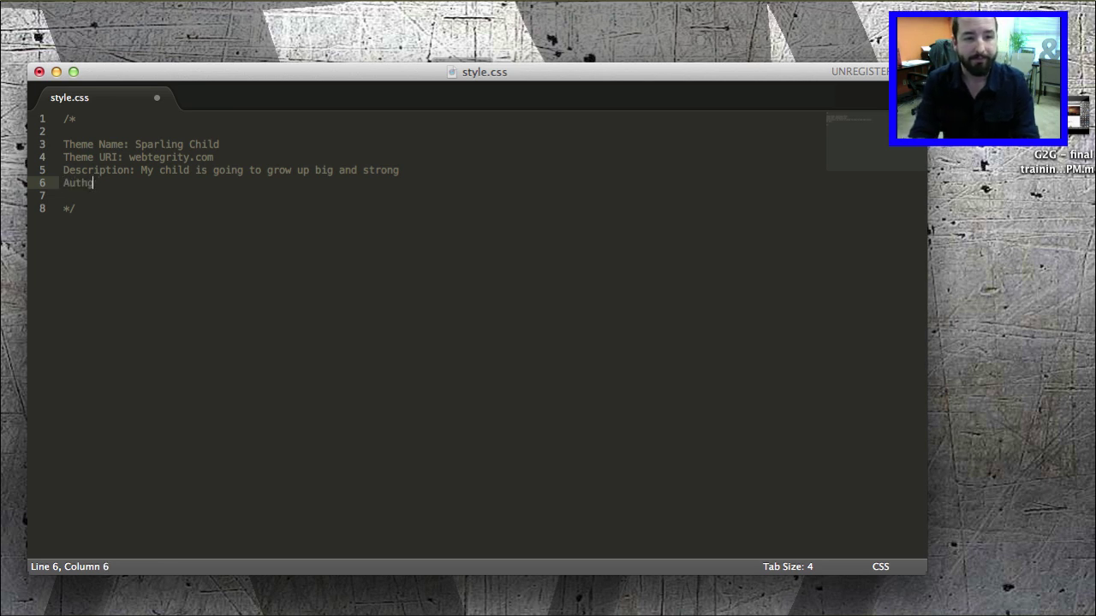
{"action": "key", "text": "BackSpace"}
{"action": "type", "text": "ori"}
{"action": "key", "text": "BackSpace"}
{"action": "key", "text": "BackSpace"}
{"action": "key", "text": "BackSpace"}
{"action": "type", "text": "or"}
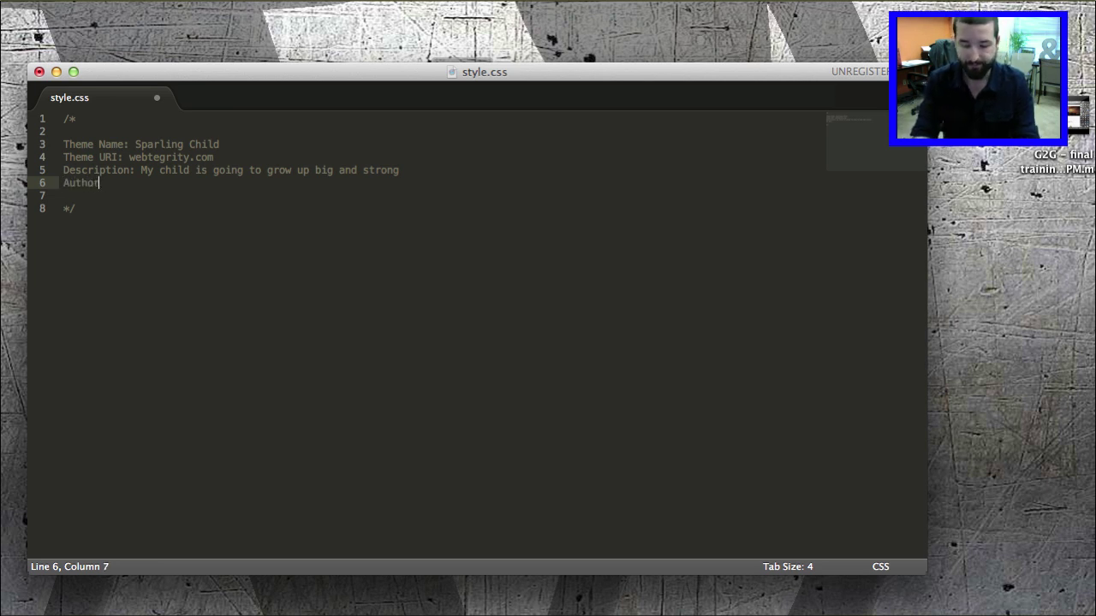
{"action": "type", "text": ": ;"}
{"action": "key", "text": "Right"}
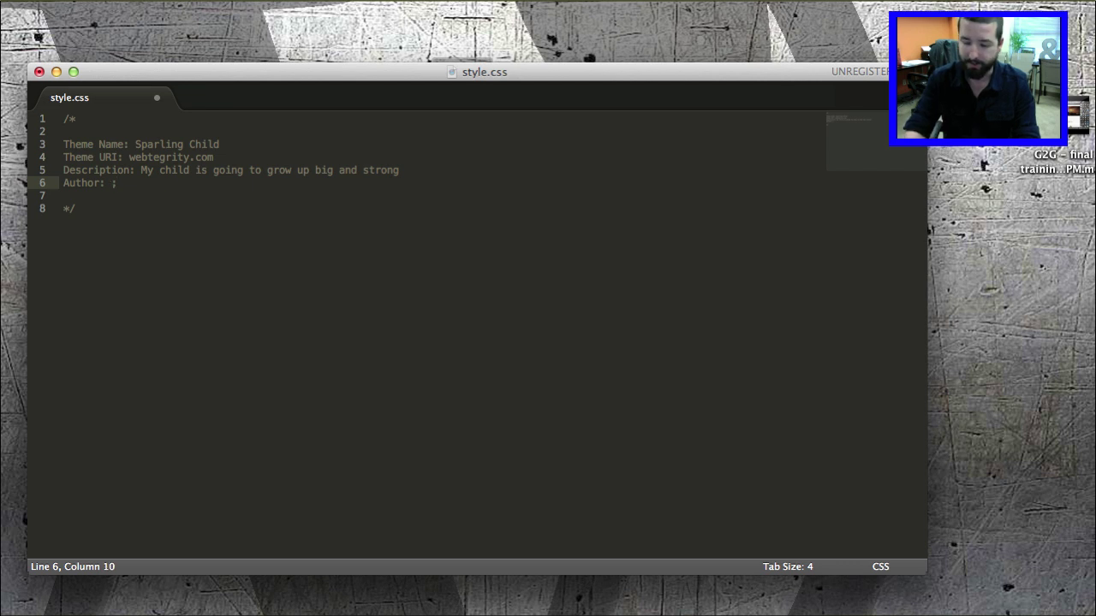
{"action": "type", "text": "Jas"}
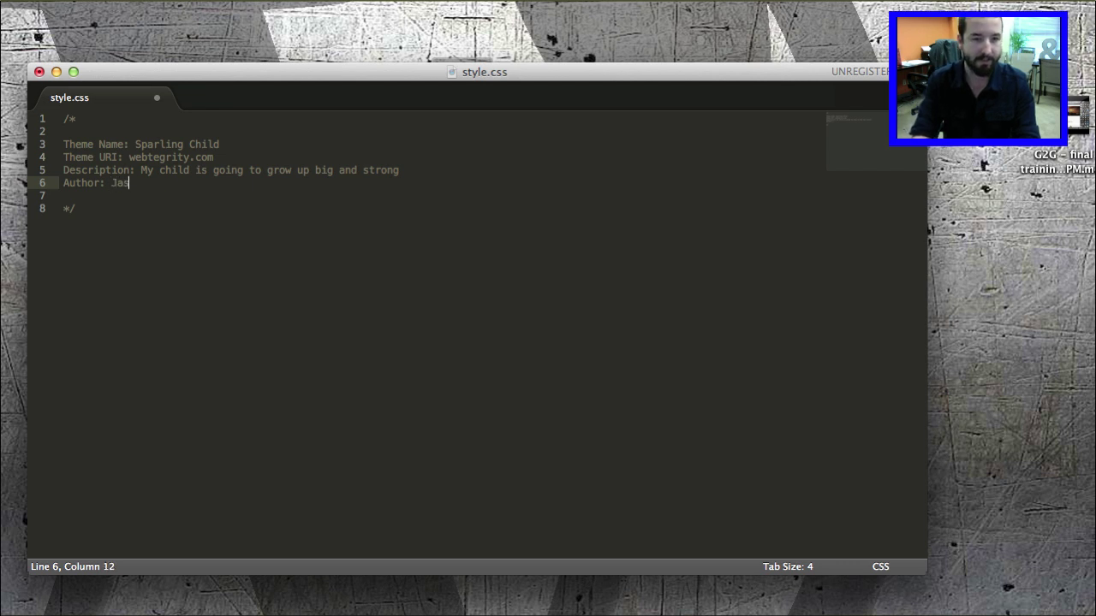
{"action": "type", "text": "on A. Mer"}
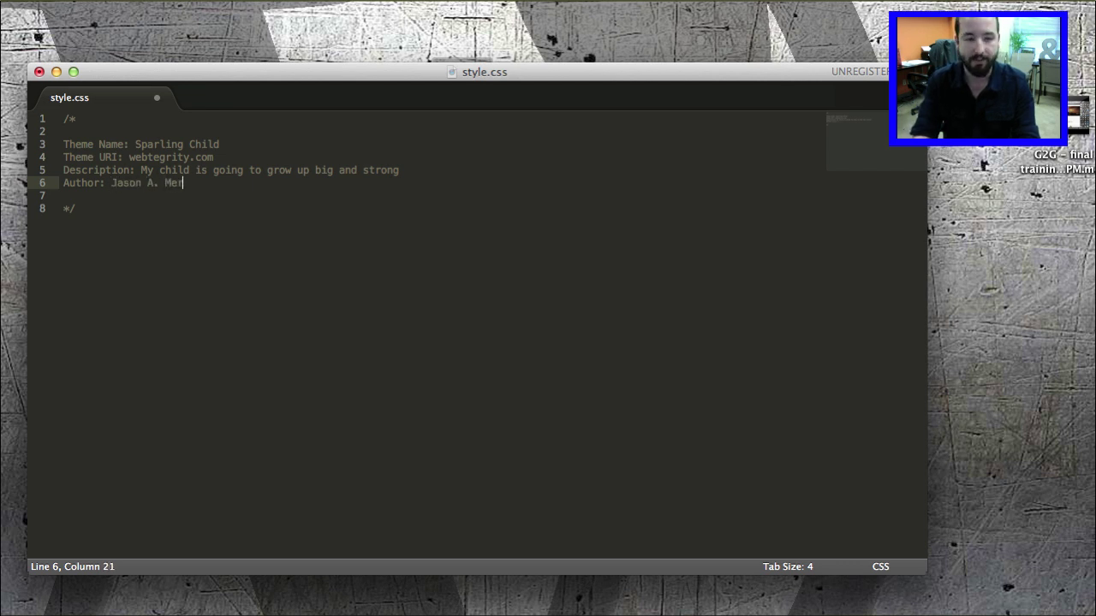
{"action": "type", "text": "rell"}
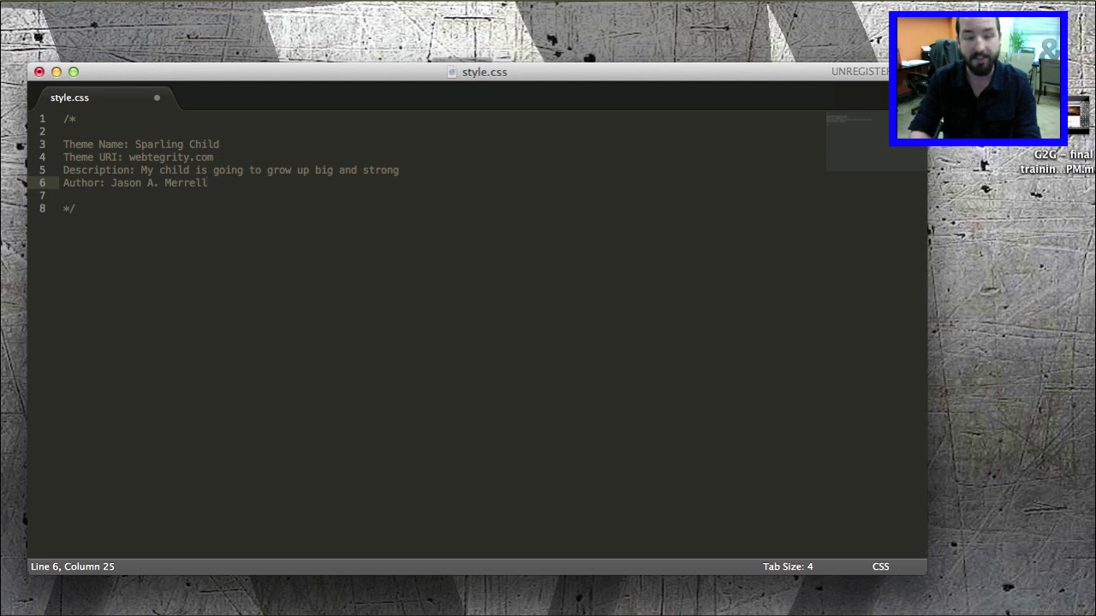
{"action": "key", "text": "Return"}
{"action": "type", "text": "Te"}
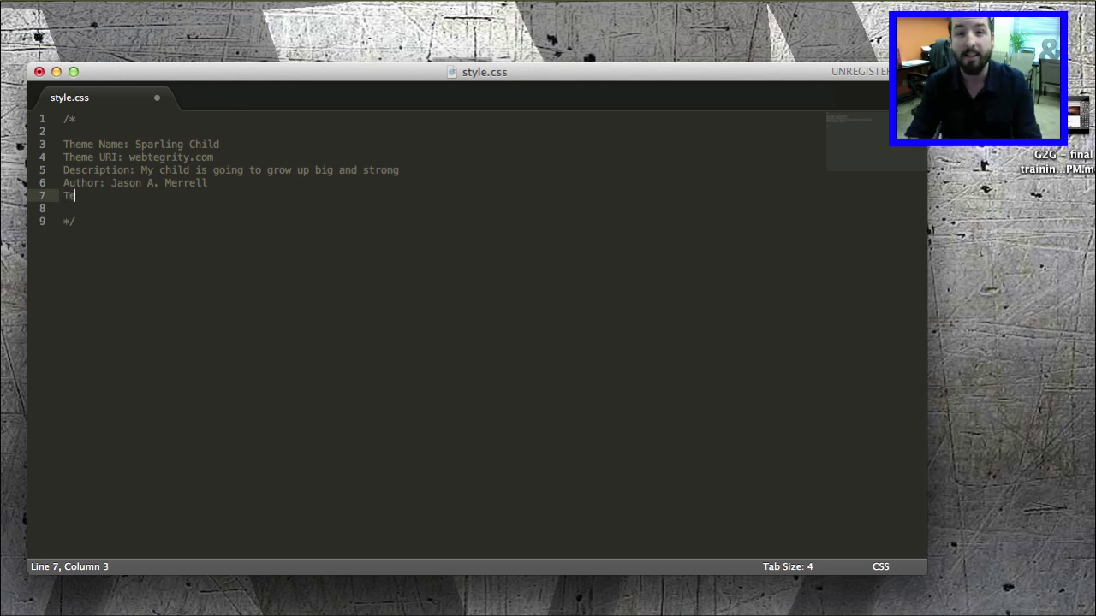
Set the Template header line to sparkling.
{"action": "type", "text": "mplate"}
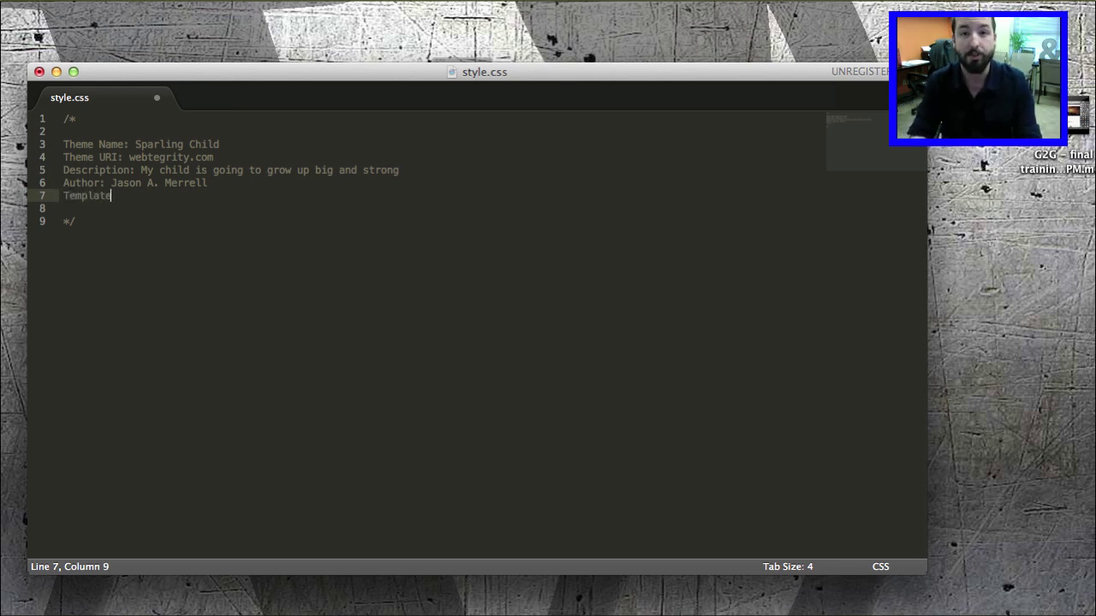
{"action": "type", "text": ": T"}
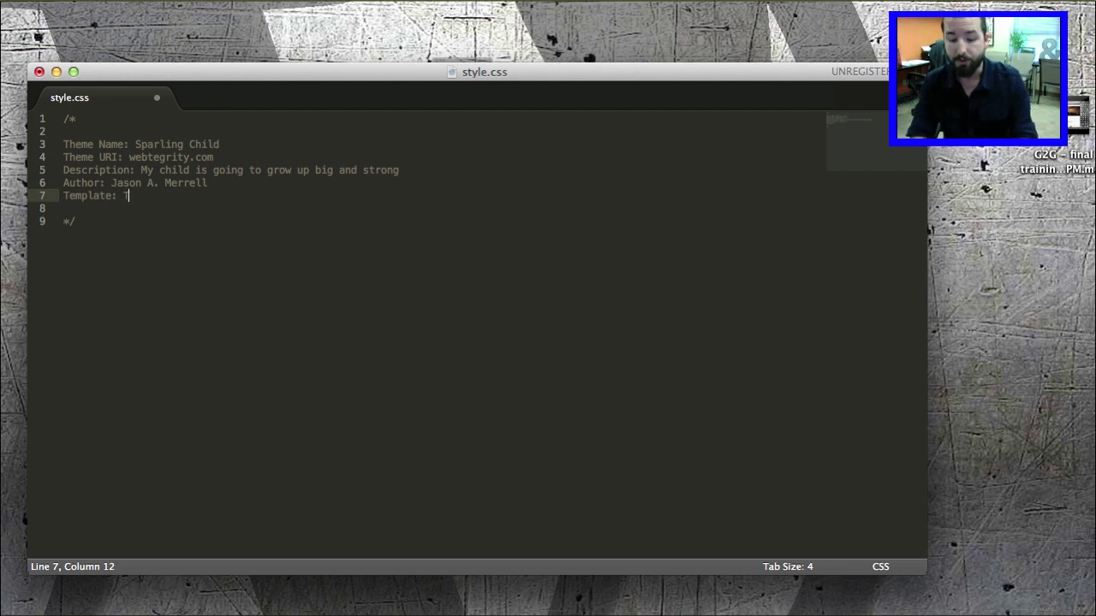
{"action": "type", "text": "wenty Gr"}
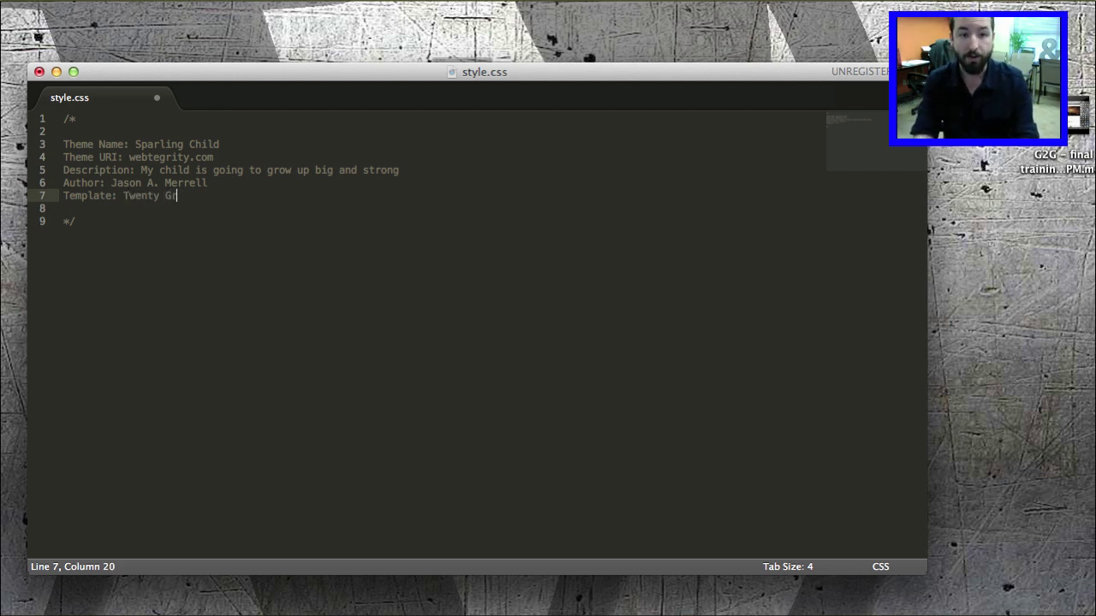
{"action": "key", "text": "BackSpace"}
{"action": "key", "text": "BackSpace"}
{"action": "type", "text": "ourtee"}
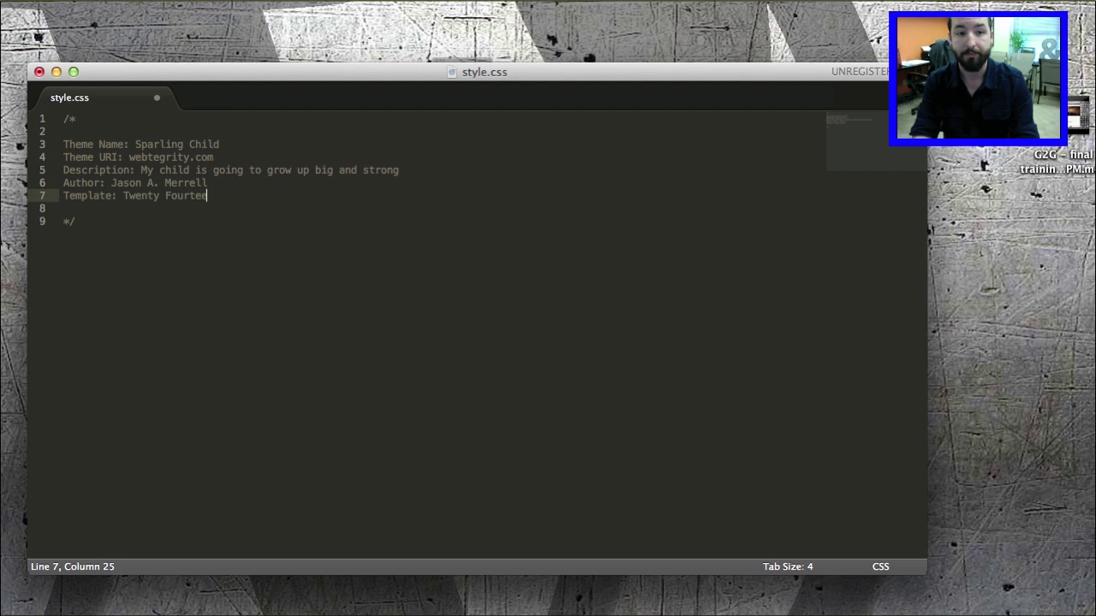
{"action": "type", "text": "n"}
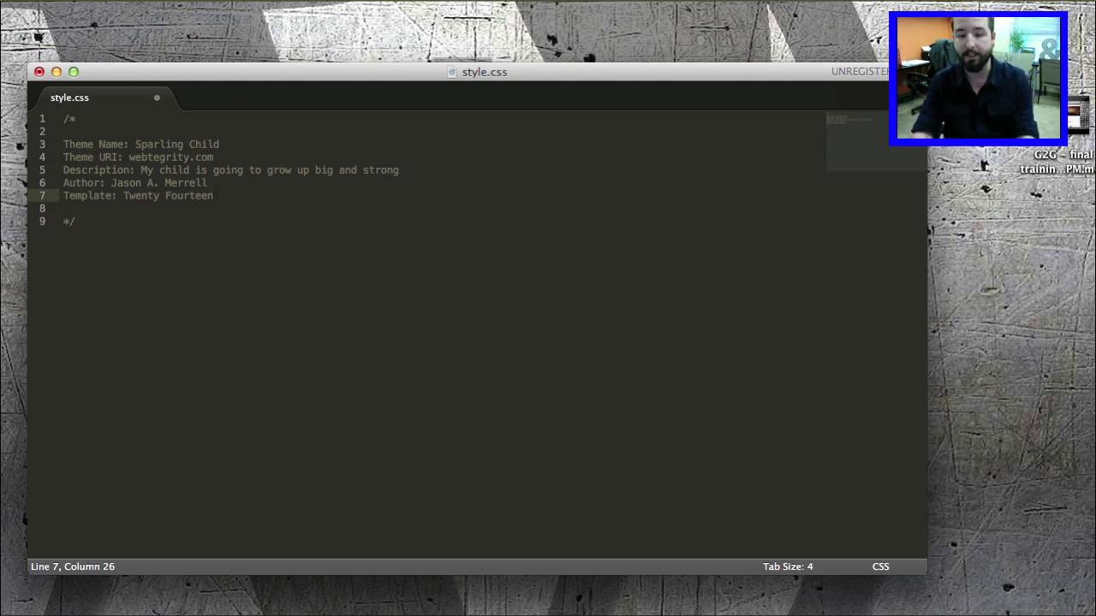
{"action": "key", "text": "BackSpace"}
{"action": "key", "text": "BackSpace"}
{"action": "key", "text": "BackSpace"}
{"action": "key", "text": "BackSpace"}
{"action": "key", "text": "BackSpace"}
{"action": "key", "text": "BackSpace"}
{"action": "key", "text": "BackSpace"}
{"action": "key", "text": "BackSpace"}
{"action": "key", "text": "BackSpace"}
{"action": "key", "text": "BackSpace"}
{"action": "key", "text": "BackSpace"}
{"action": "key", "text": "BackSpace"}
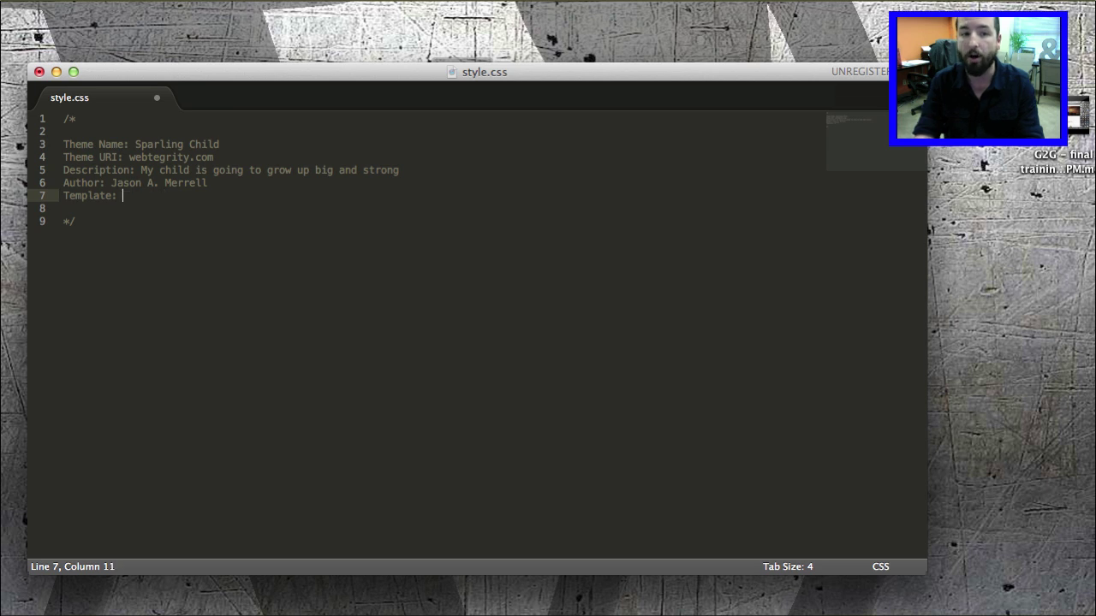
{"action": "type", "text": "twentyf"}
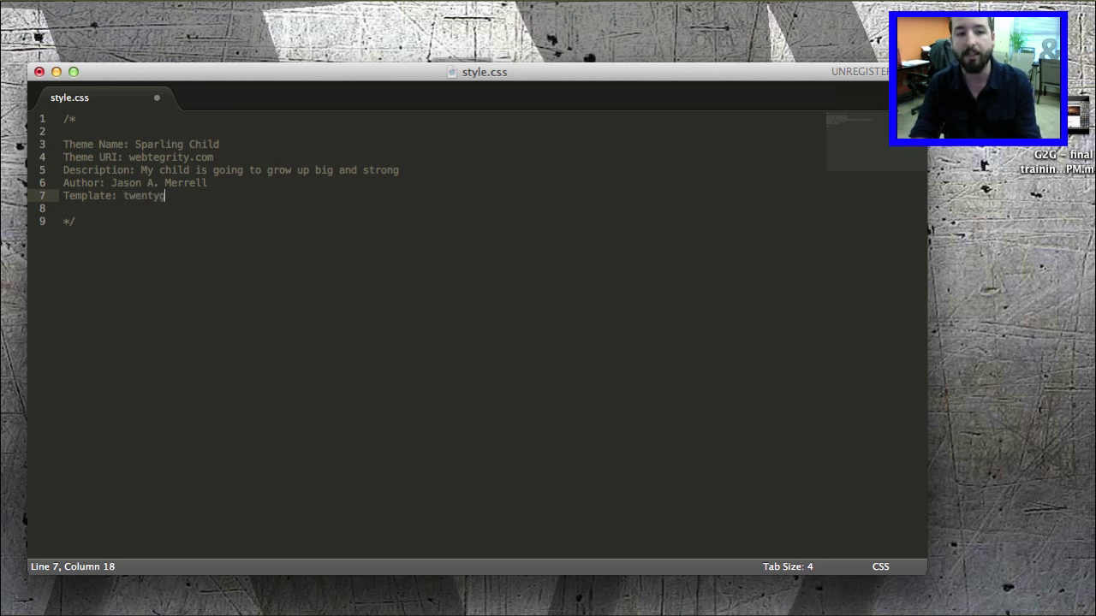
{"action": "type", "text": "rou"}
{"action": "key", "text": "BackSpace"}
{"action": "key", "text": "BackSpace"}
{"action": "key", "text": "BackSpace"}
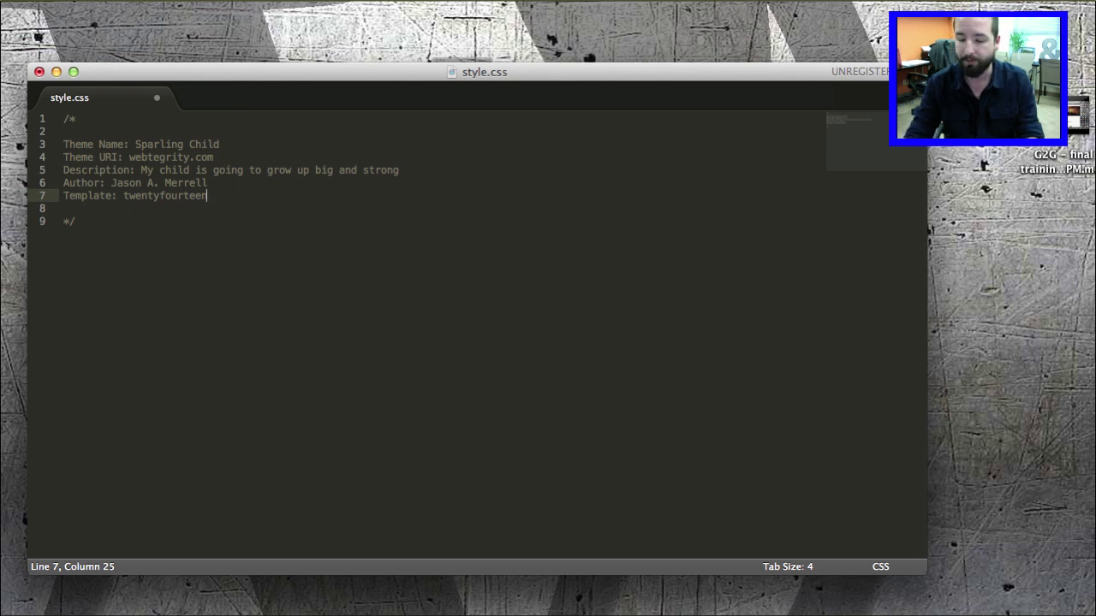
{"action": "key", "text": "BackSpace"}
{"action": "key", "text": "BackSpace"}
{"action": "key", "text": "BackSpace"}
{"action": "key", "text": "BackSpace"}
{"action": "key", "text": "BackSpace"}
{"action": "key", "text": "BackSpace"}
{"action": "key", "text": "BackSpace"}
{"action": "key", "text": "BackSpace"}
{"action": "key", "text": "BackSpace"}
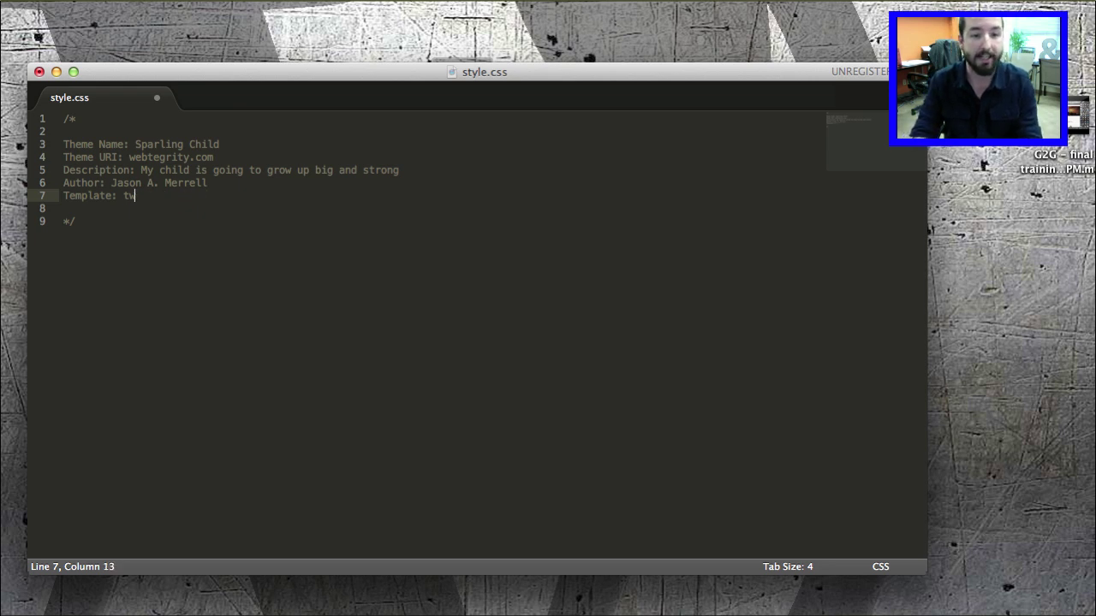
{"action": "key", "text": "BackSpace"}
{"action": "key", "text": "BackSpace"}
{"action": "type", "text": "sparkling"}
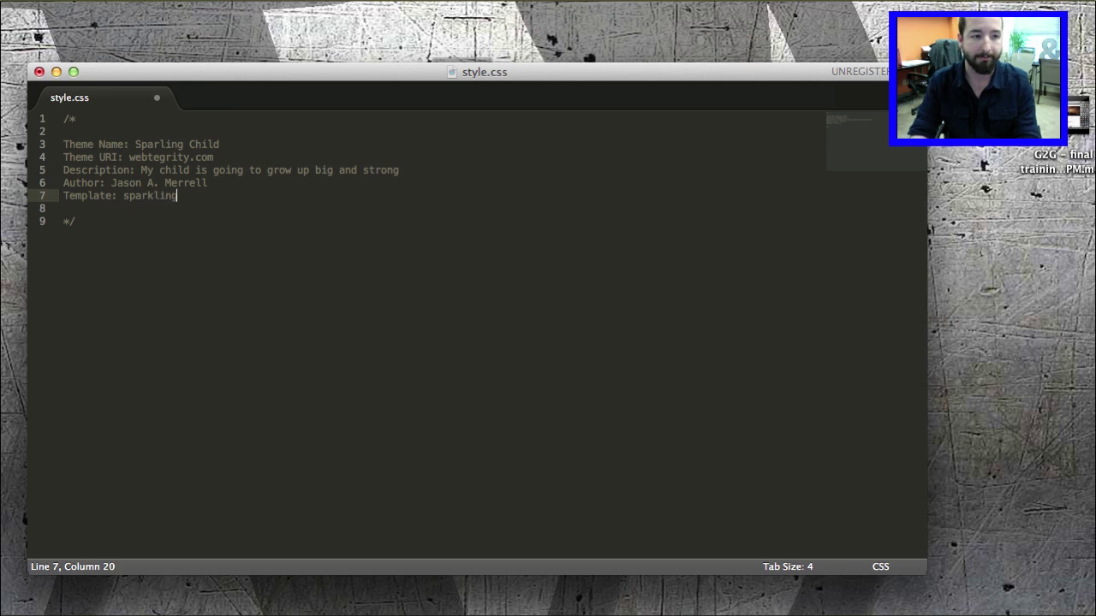
Add a Version: 1.1 line below the Template line.
{"action": "key", "text": "Return"}
{"action": "type", "text": "Versio"}
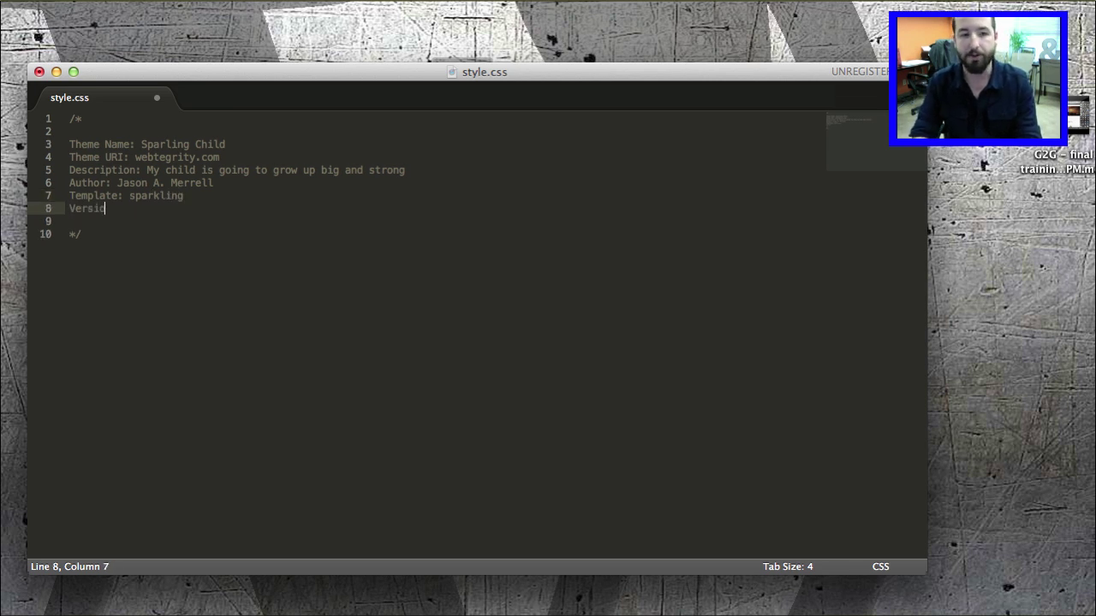
{"action": "type", "text": "n: "}
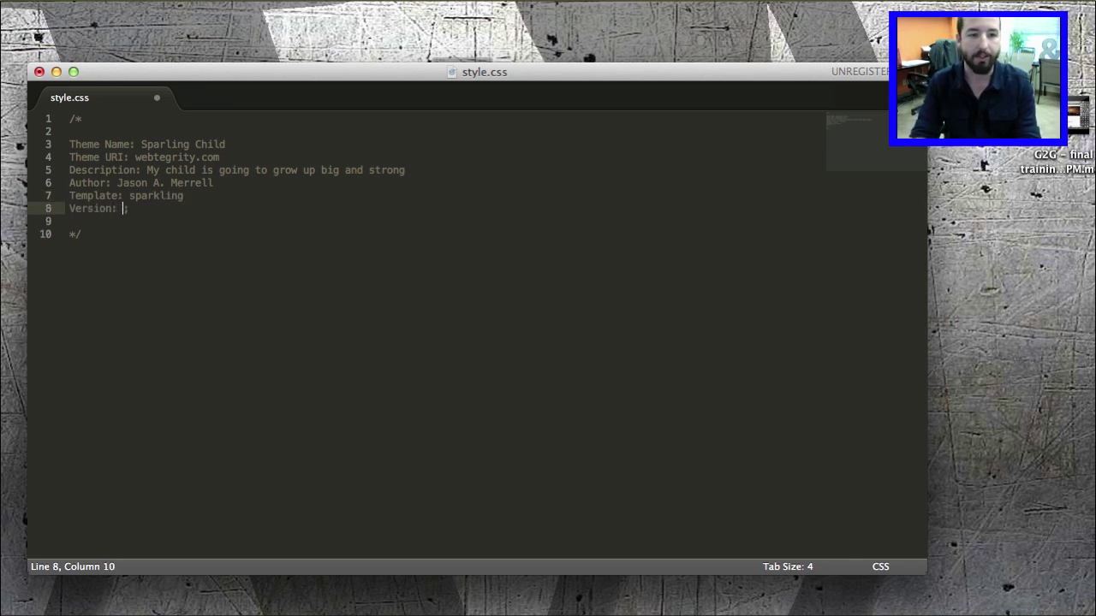
{"action": "type", "text": "1.0"}
{"action": "key", "text": "BackSpace"}
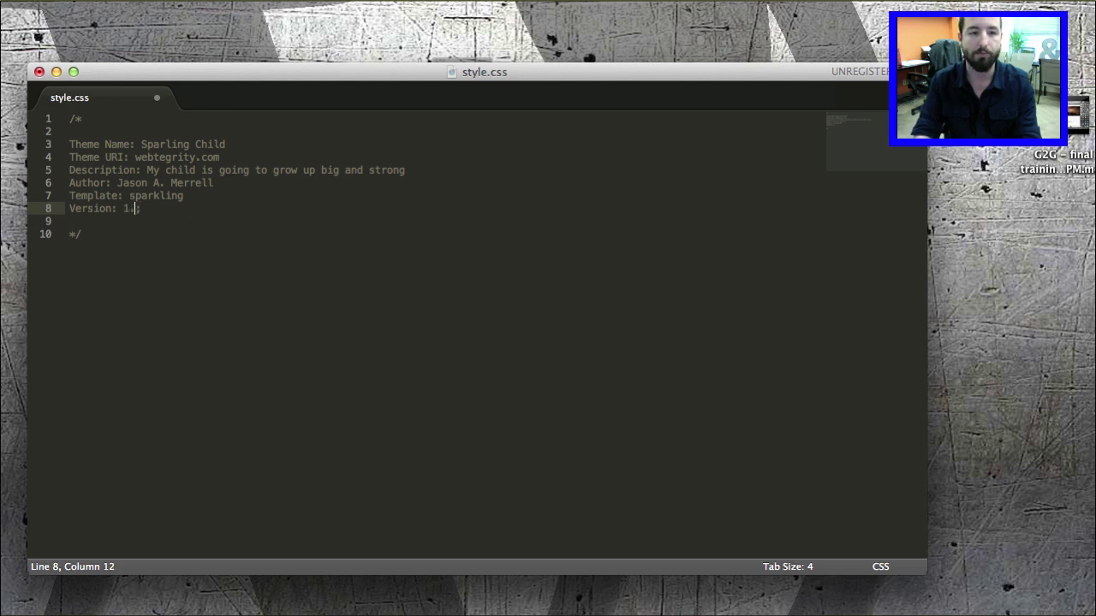
{"action": "key", "text": "BackSpace"}
{"action": "type", "text": "1"}
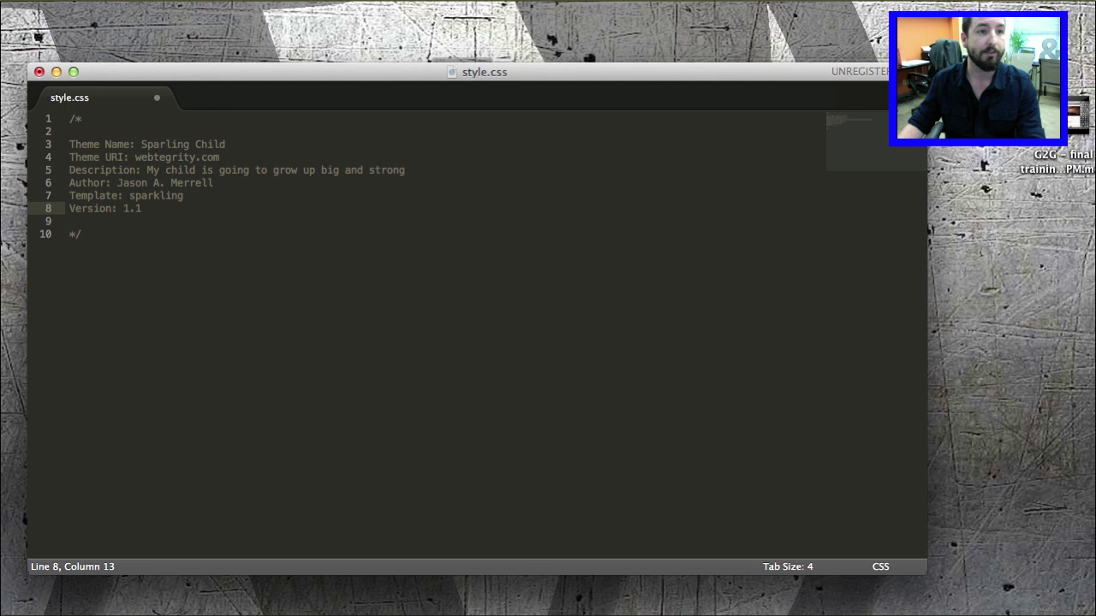
Save the stylesheet as style.css into Desktop's Sparkling Child folder.
{"action": "key", "text": "super+s"}
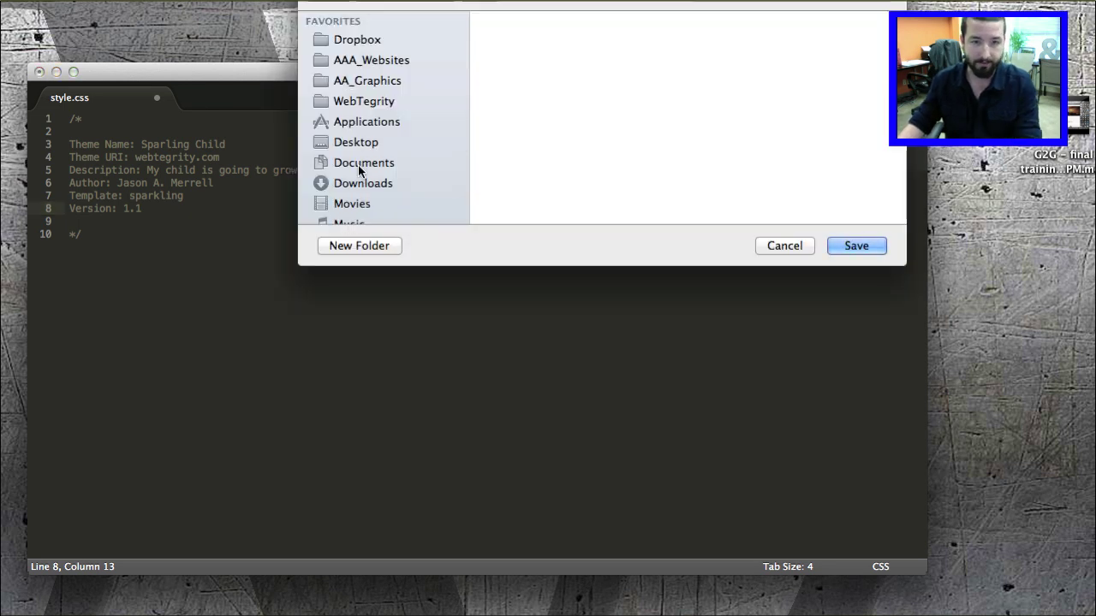
{"action": "left_click", "coordinate": [347, 141]}
{"action": "scroll", "coordinate": [624, 125], "scroll_direction": "down", "scroll_amount": 2}
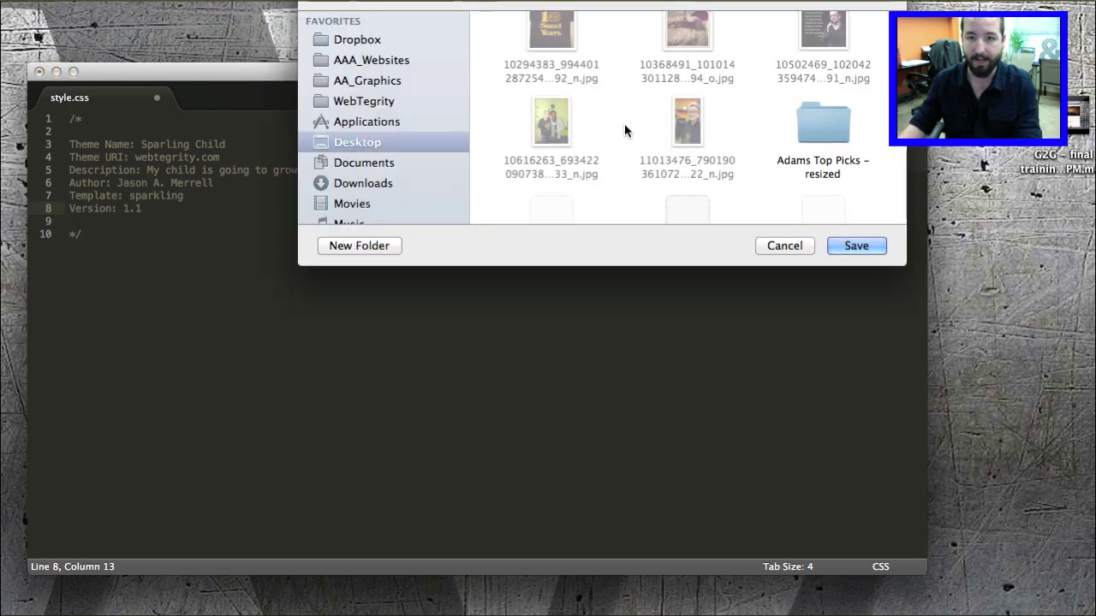
{"action": "scroll", "coordinate": [624, 124], "scroll_direction": "down", "scroll_amount": 5}
{"action": "scroll", "coordinate": [624, 124], "scroll_direction": "down", "scroll_amount": 3}
{"action": "scroll", "coordinate": [624, 124], "scroll_direction": "down", "scroll_amount": 3}
{"action": "scroll", "coordinate": [625, 125], "scroll_direction": "down", "scroll_amount": 3}
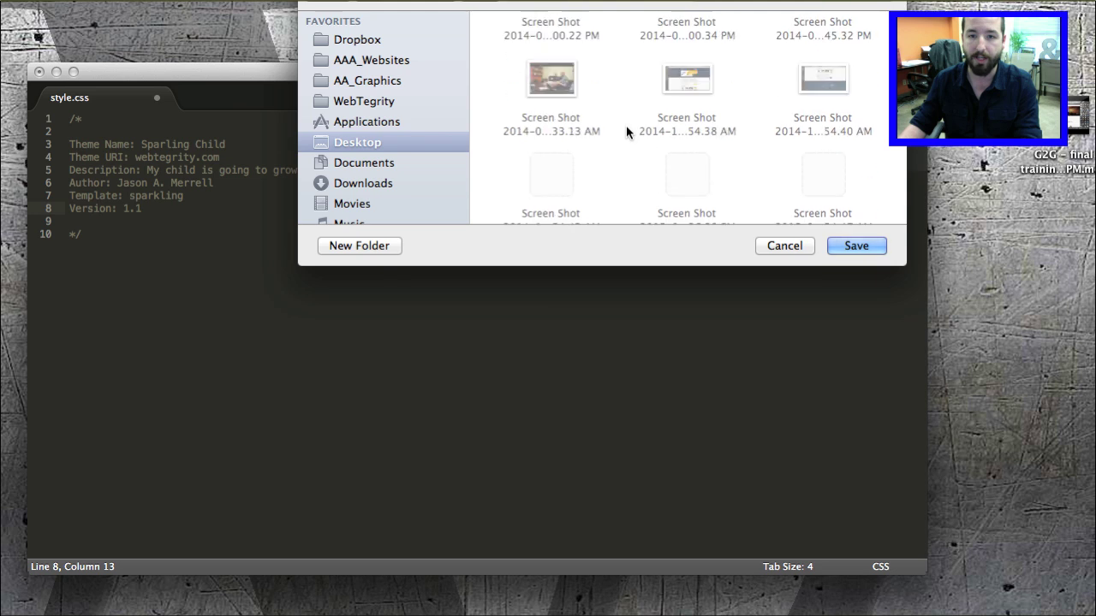
{"action": "scroll", "coordinate": [626, 125], "scroll_direction": "down", "scroll_amount": 3}
{"action": "scroll", "coordinate": [629, 128], "scroll_direction": "down", "scroll_amount": 10}
{"action": "scroll", "coordinate": [631, 128], "scroll_direction": "up", "scroll_amount": 1}
{"action": "scroll", "coordinate": [638, 125], "scroll_direction": "up", "scroll_amount": 3}
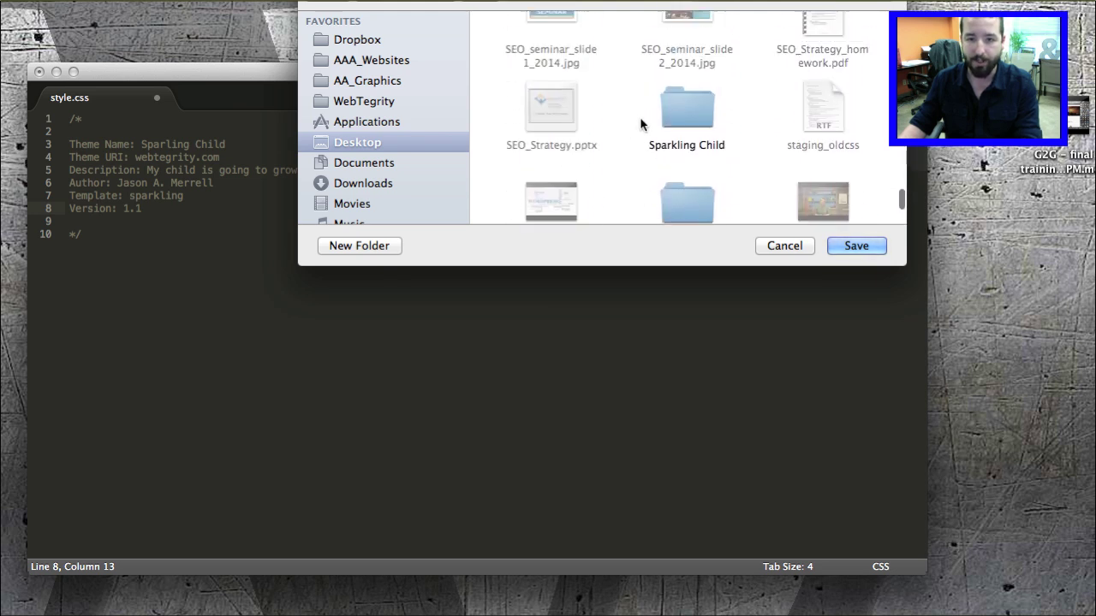
{"action": "scroll", "coordinate": [659, 154], "scroll_direction": "up", "scroll_amount": 3}
{"action": "double_click", "coordinate": [690, 209]}
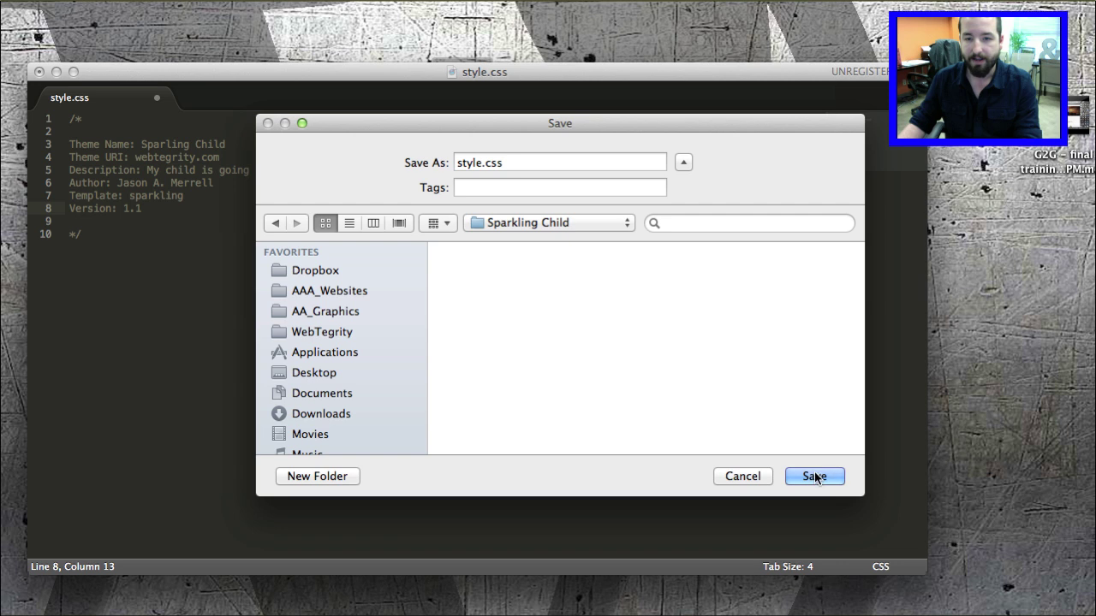
{"action": "left_click", "coordinate": [814, 476]}
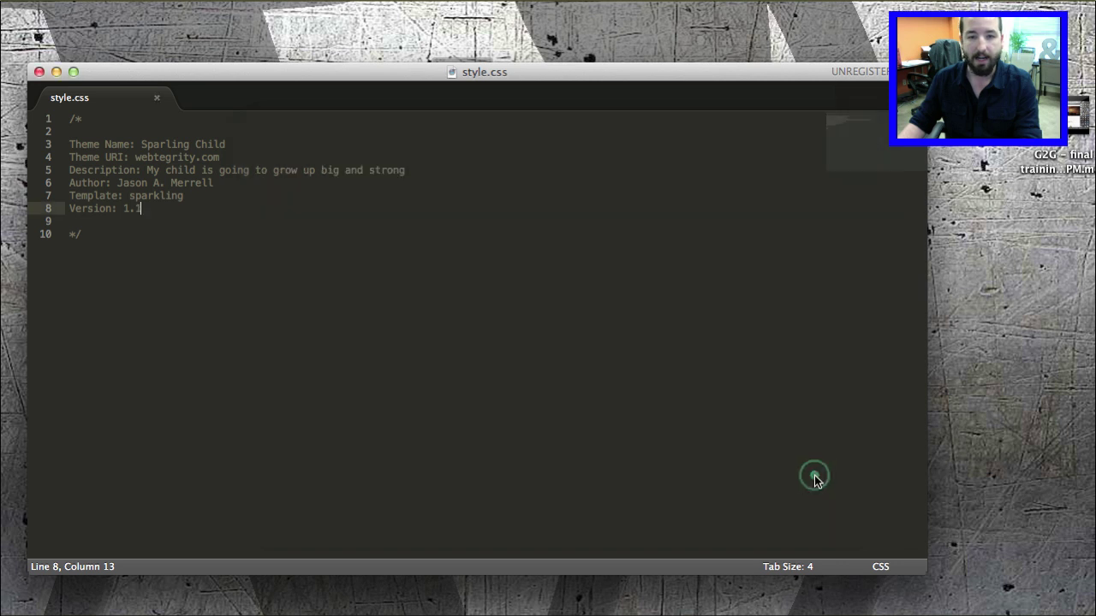
Close the Sublime Text editor and the Sparkling Child Finder window.
{"action": "left_click", "coordinate": [39, 72]}
{"action": "left_click", "coordinate": [428, 289]}
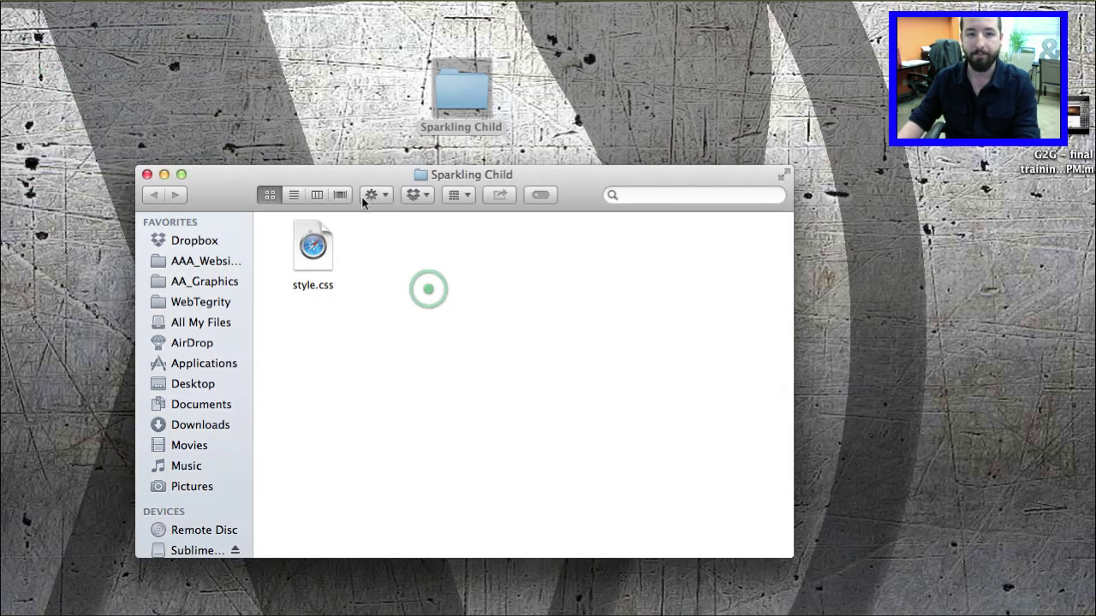
{"action": "left_click", "coordinate": [460, 102]}
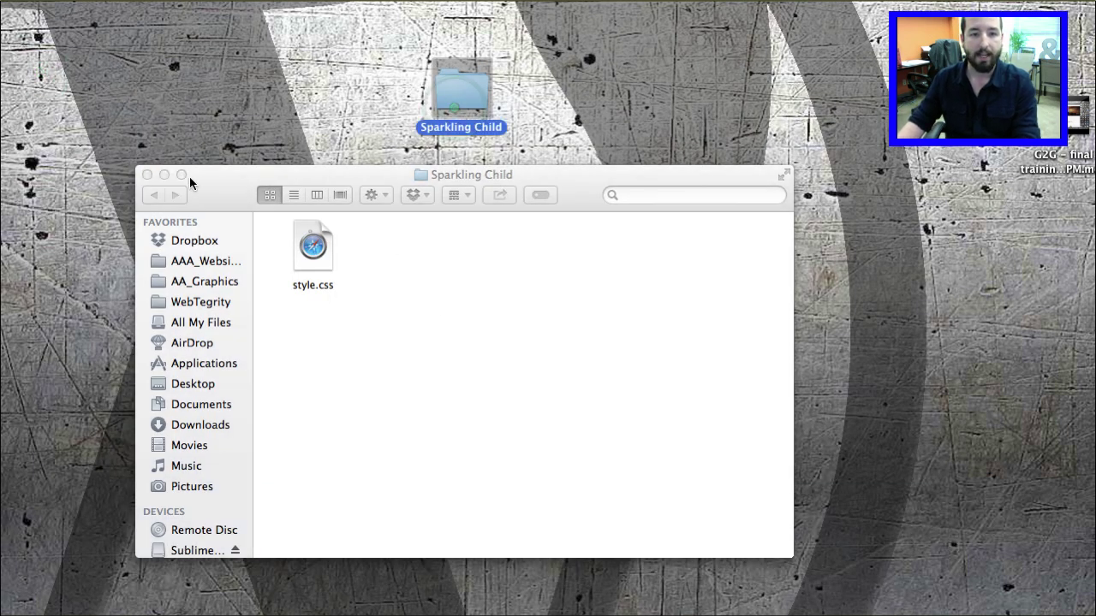
{"action": "left_click", "coordinate": [147, 175]}
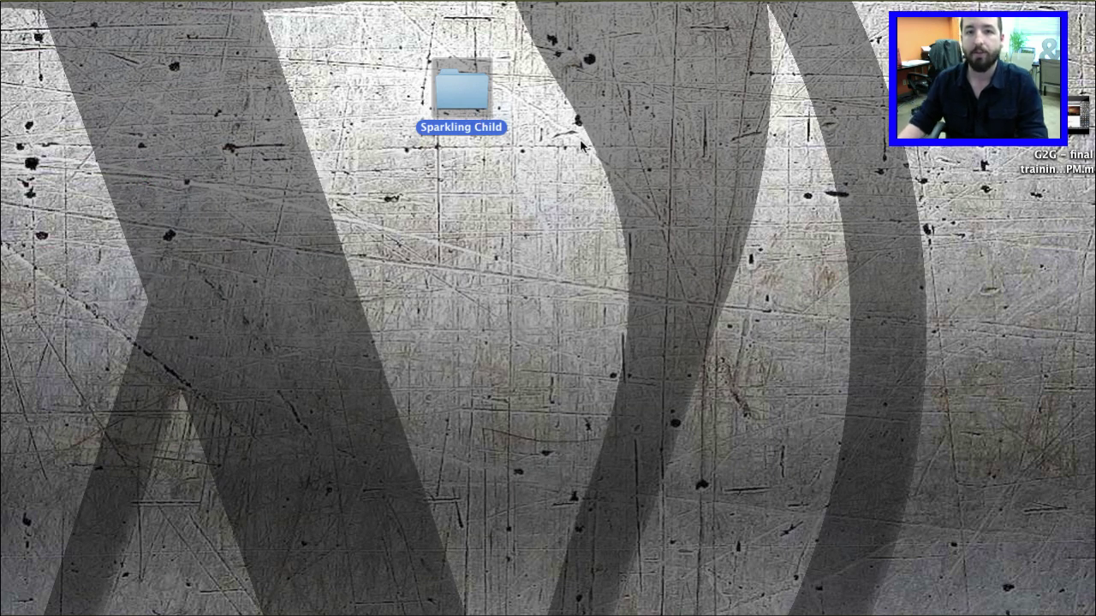
Rename the desktop folder to Sparkling-Child and switch back to the browser.
{"action": "left_click", "coordinate": [474, 128]}
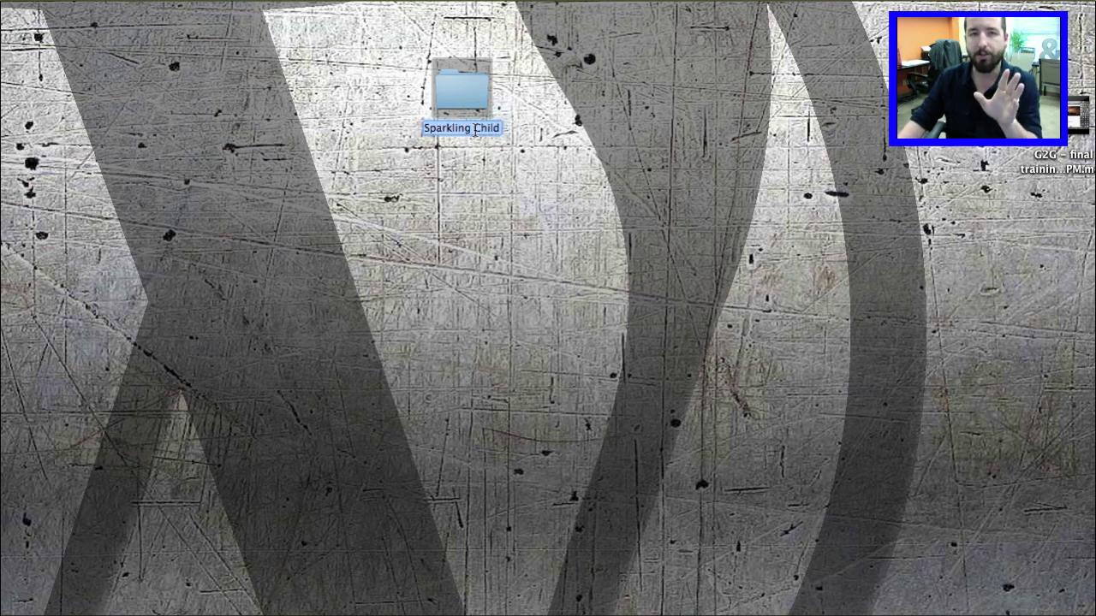
{"action": "left_click", "coordinate": [476, 128]}
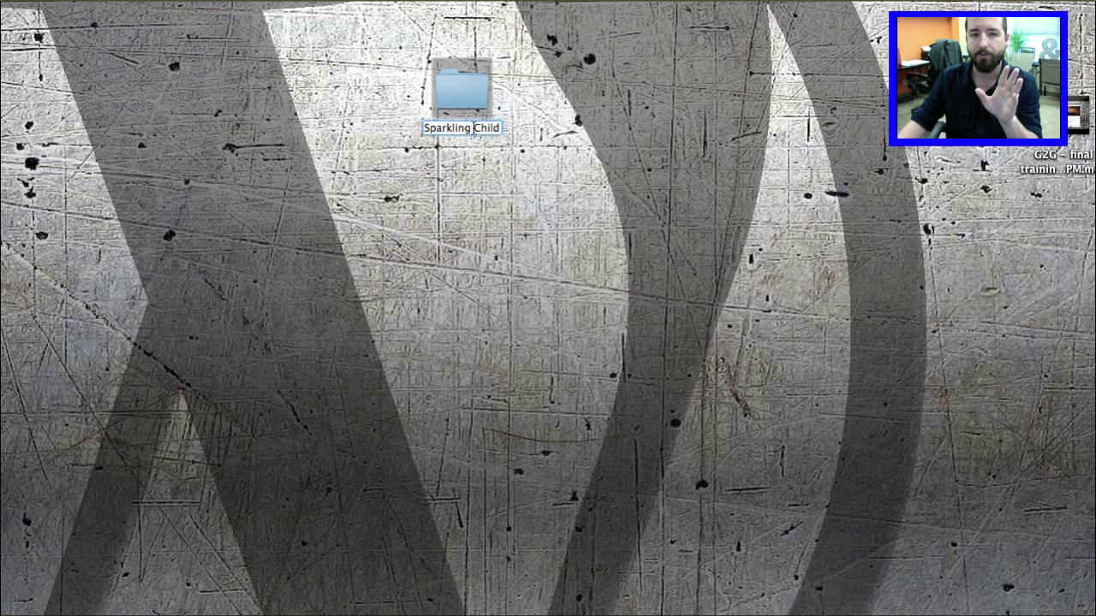
{"action": "key", "text": "BackSpace"}
{"action": "type", "text": "-"}
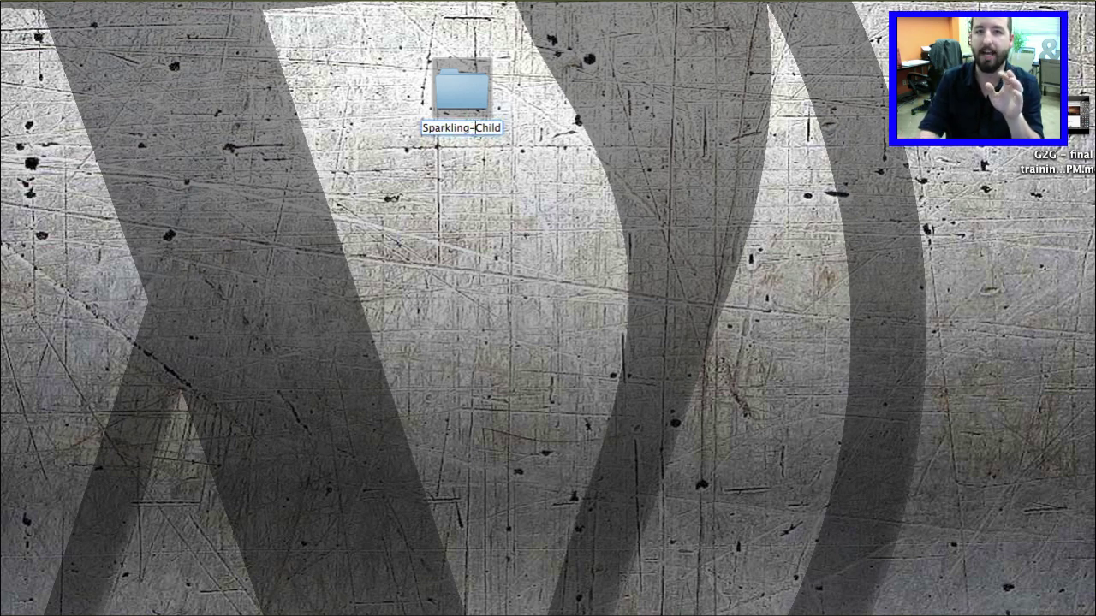
{"action": "key", "text": "Return"}
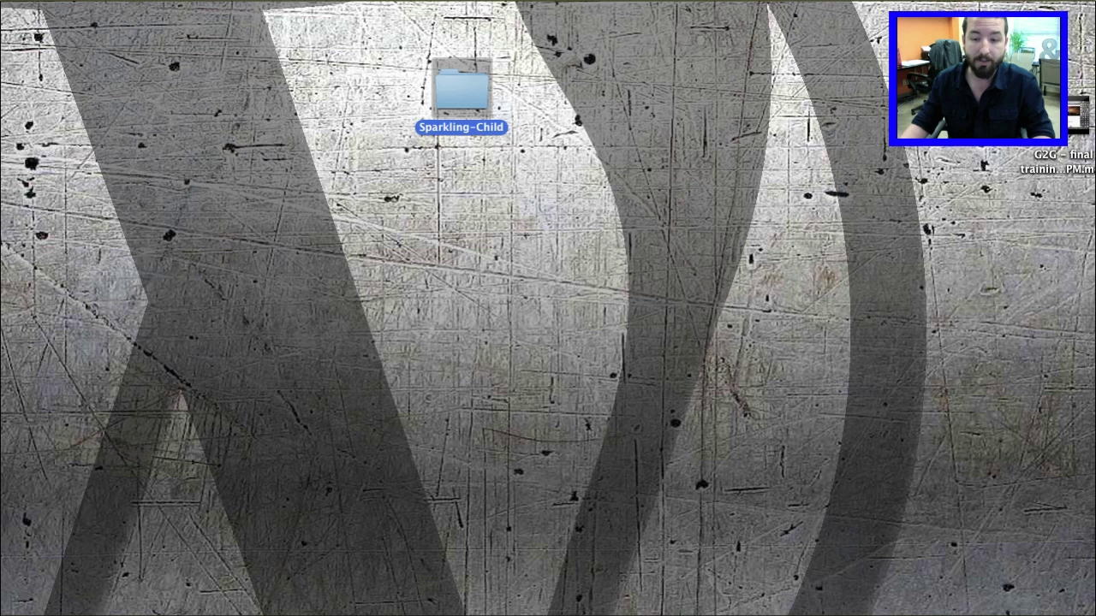
{"action": "key", "text": "F11"}
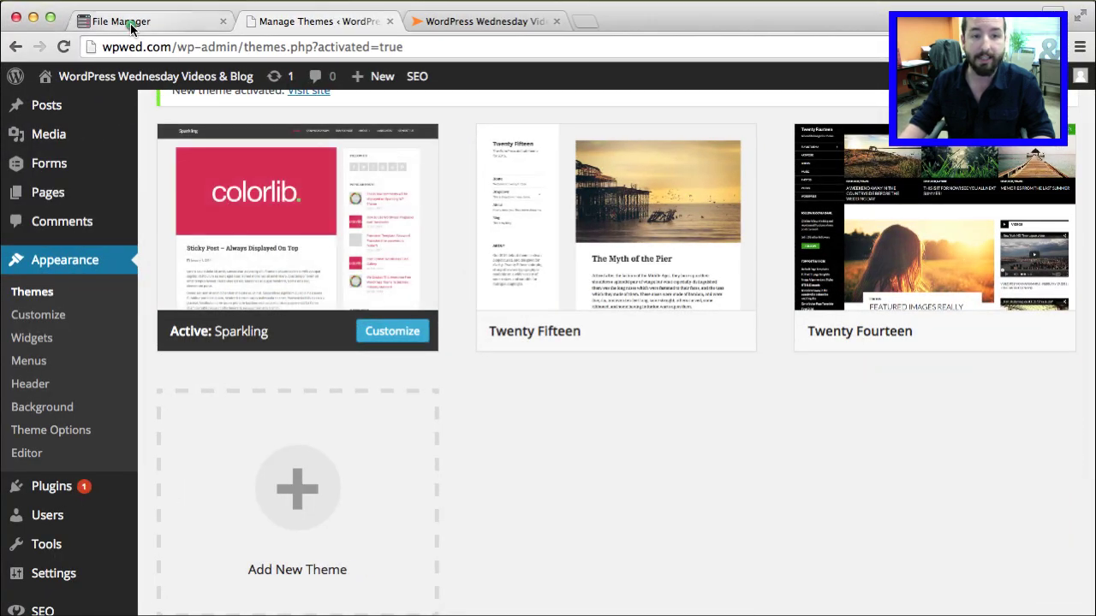
Drag the Sparkling-Child desktop folder into GoDaddy File Manager's themes list to upload it.
{"action": "left_click", "coordinate": [129, 23]}
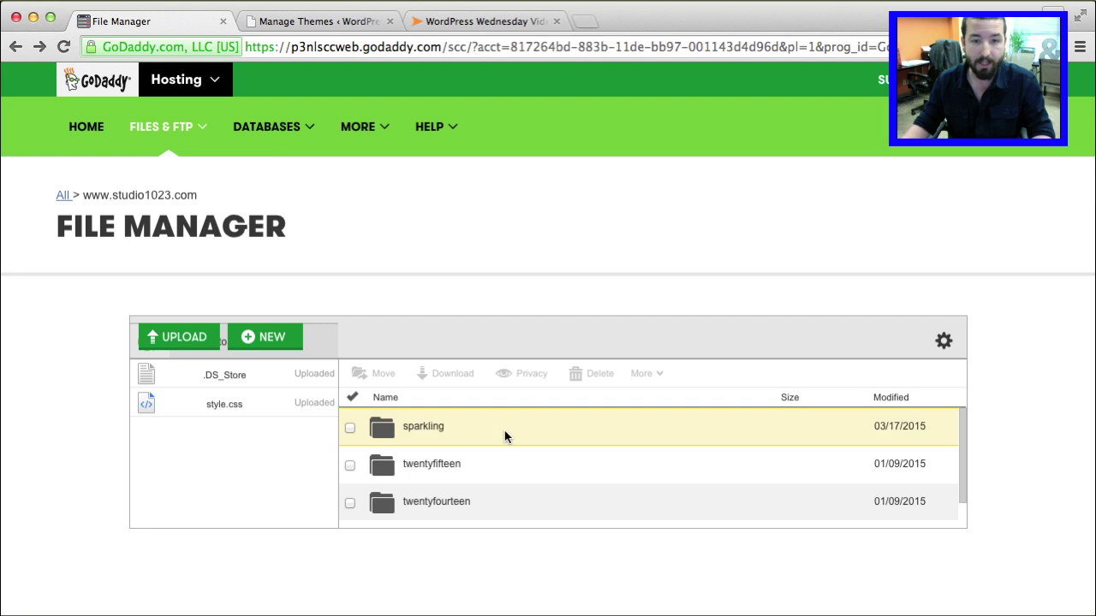
{"action": "scroll", "coordinate": [506, 436], "scroll_direction": "down", "scroll_amount": 1}
{"action": "scroll", "coordinate": [506, 437], "scroll_direction": "up", "scroll_amount": 1}
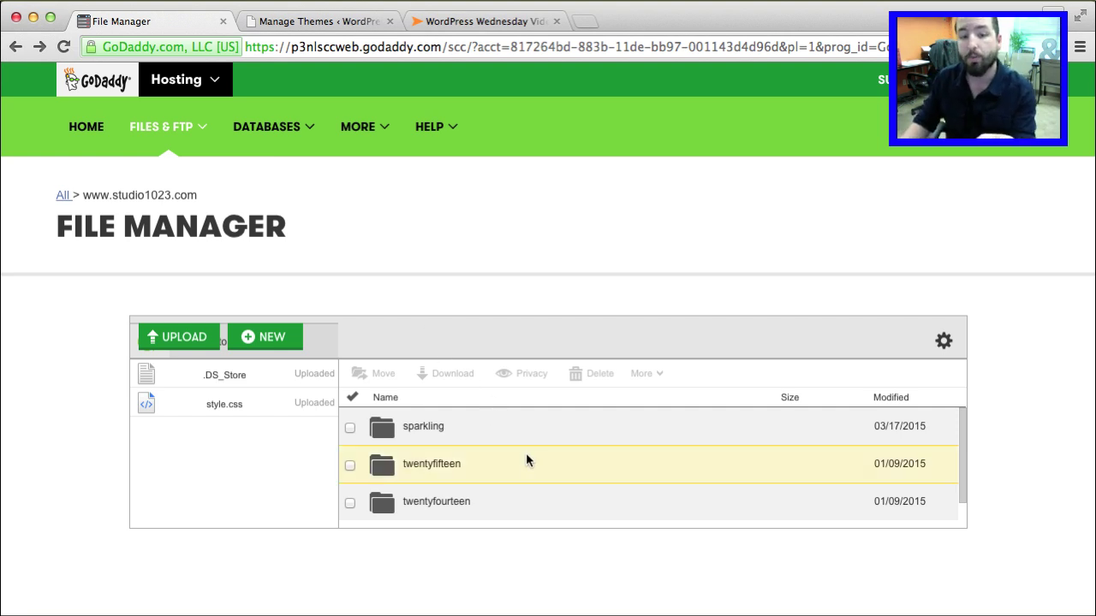
{"action": "scroll", "coordinate": [526, 454], "scroll_direction": "down", "scroll_amount": 1}
{"action": "scroll", "coordinate": [528, 458], "scroll_direction": "up", "scroll_amount": 1}
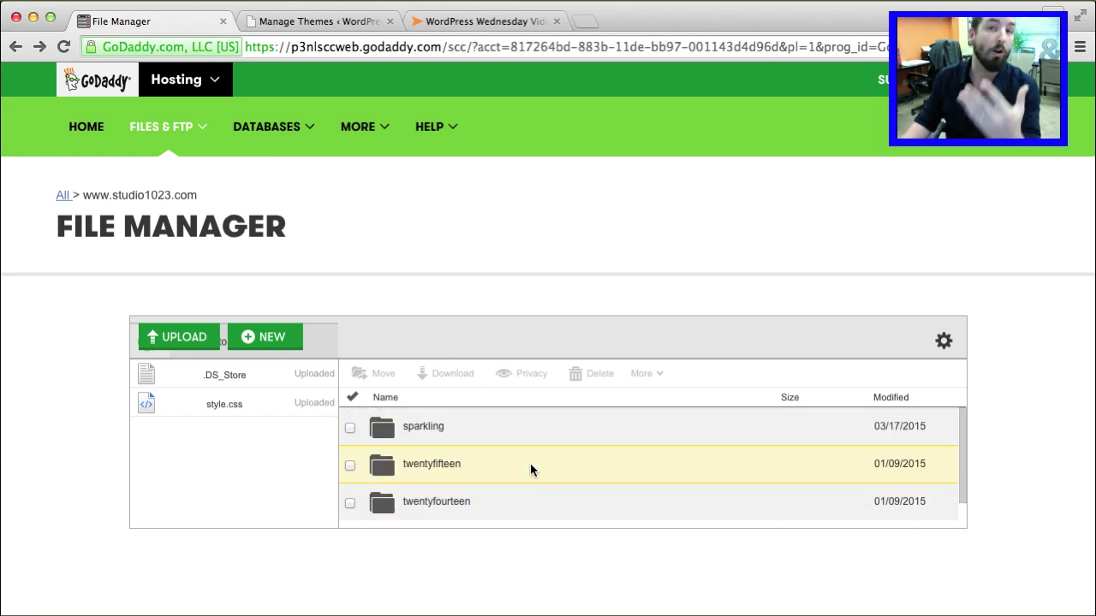
{"action": "left_click_drag", "start_coordinate": [338, 29], "coordinate": [355, 184]}
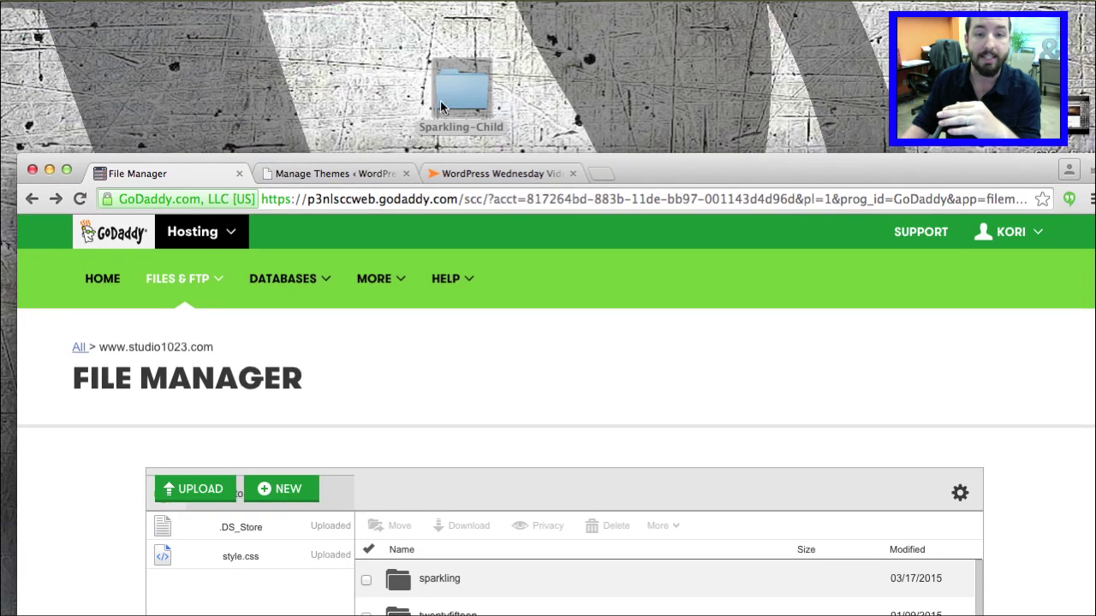
{"action": "left_click_drag", "start_coordinate": [454, 110], "coordinate": [458, 581]}
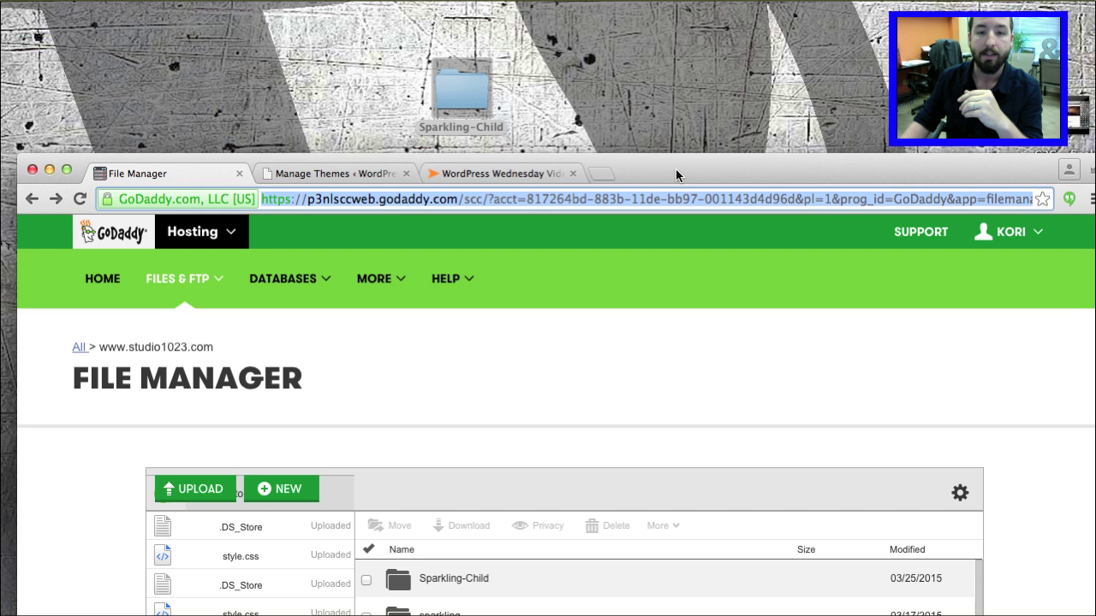
{"action": "mouse_move", "coordinate": [675, 168]}
{"action": "left_mouse_down"}
{"action": "mouse_move", "coordinate": [667, 27]}
{"action": "mouse_move", "coordinate": [649, 32]}
{"action": "left_mouse_up"}
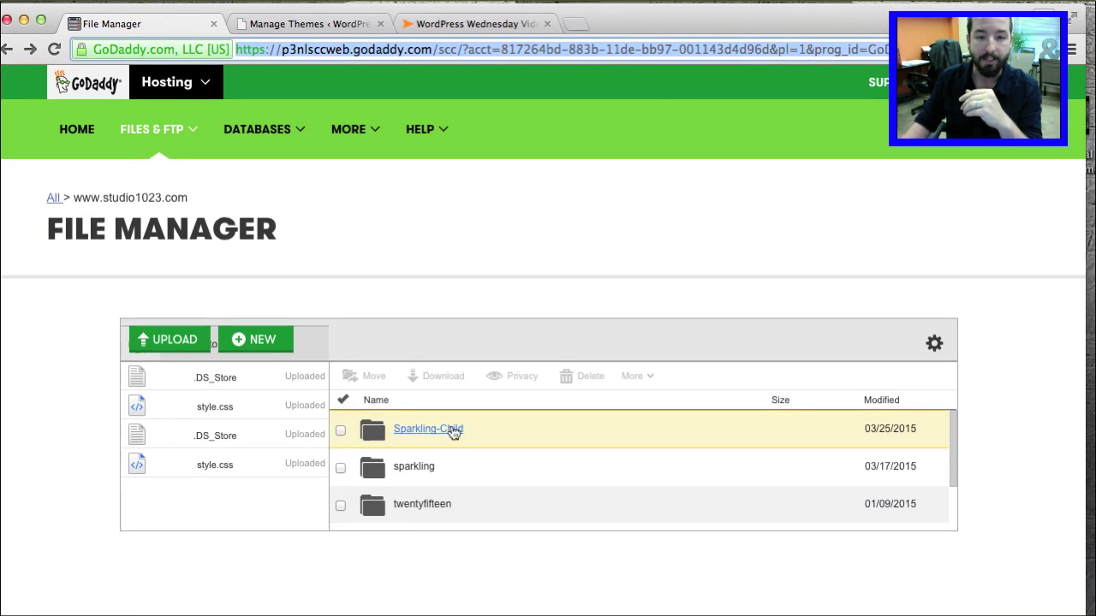
{"action": "left_click", "coordinate": [295, 24]}
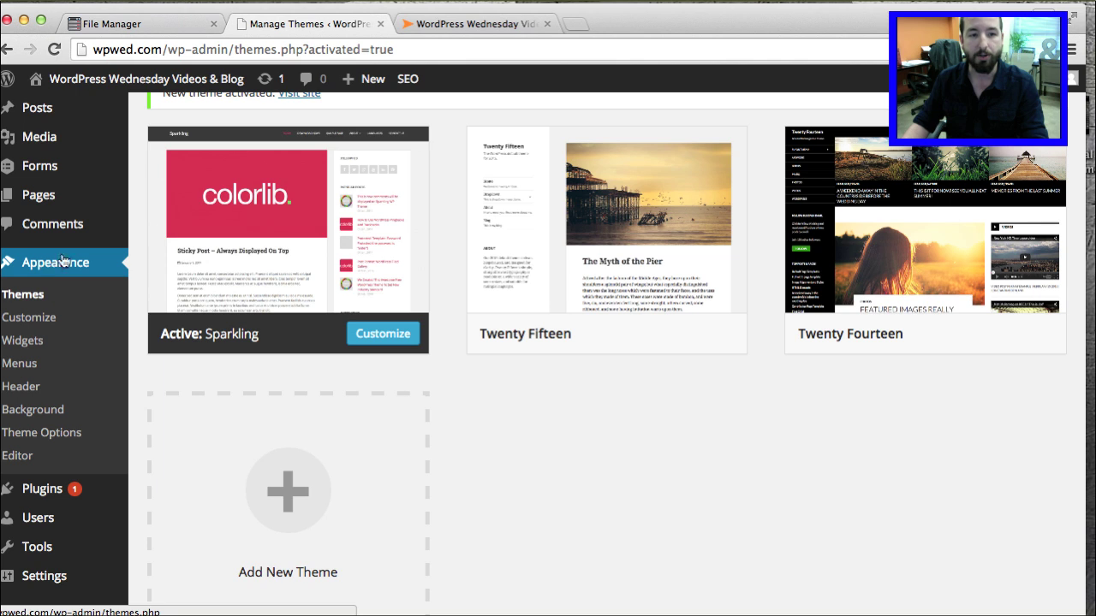
Reload the themes list, activate the Sparling Child theme, and go to the live site tab.
{"action": "left_click_drag", "start_coordinate": [177, 16], "coordinate": [187, 10]}
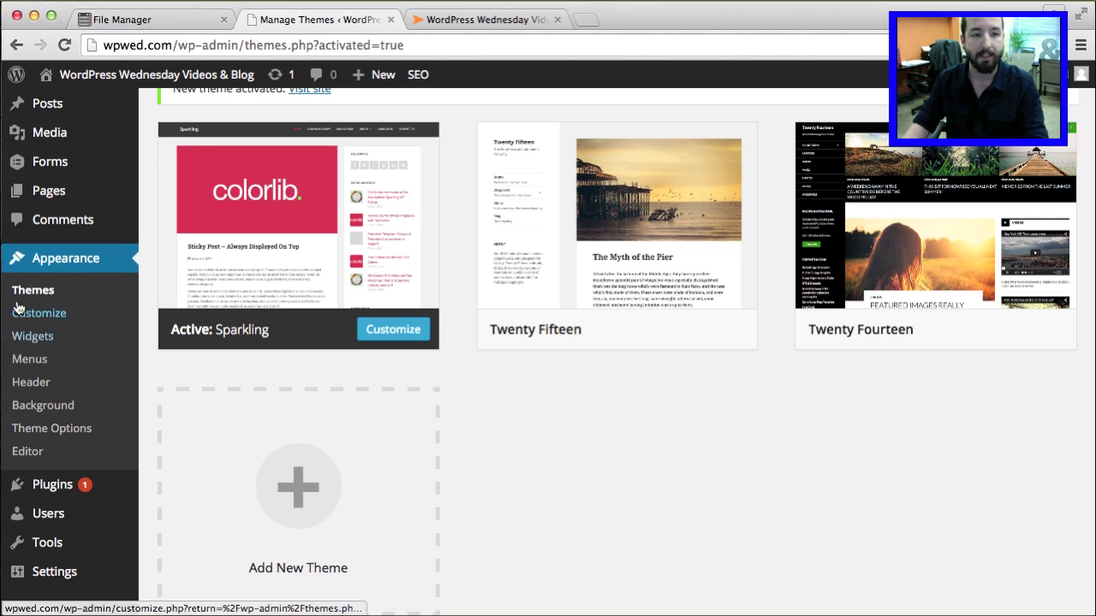
{"action": "left_click", "coordinate": [516, 393]}
{"action": "key", "text": "super+r"}
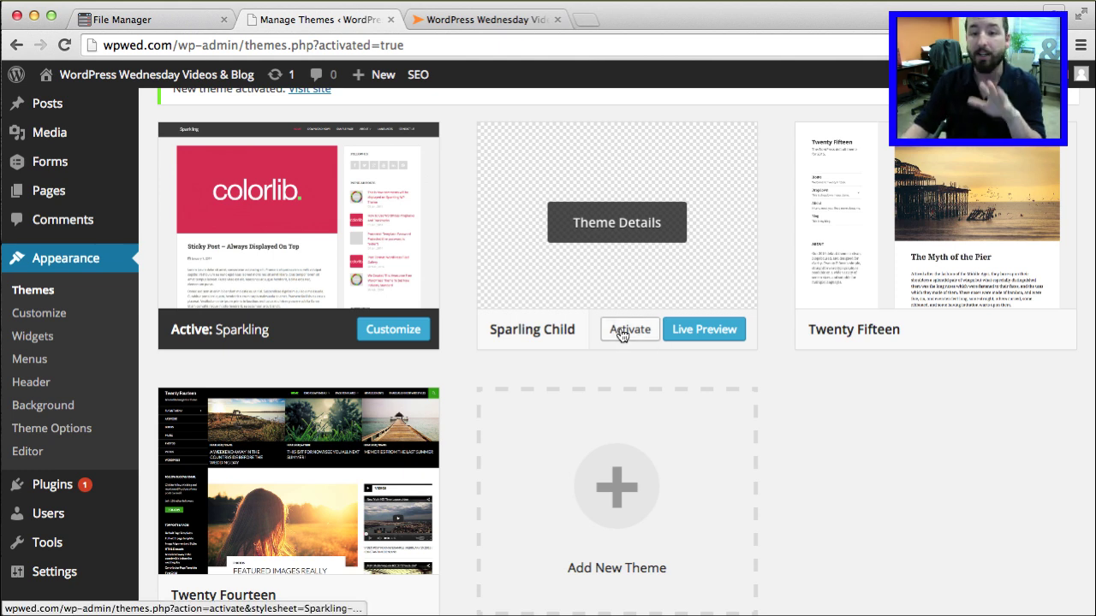
{"action": "left_click", "coordinate": [622, 332]}
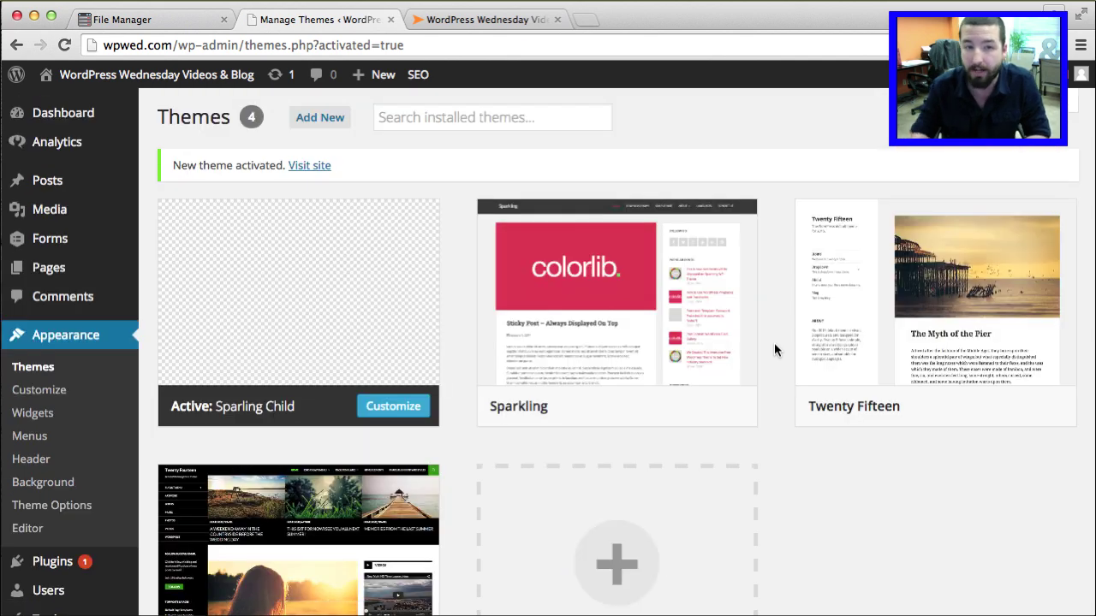
{"action": "left_click", "coordinate": [481, 20]}
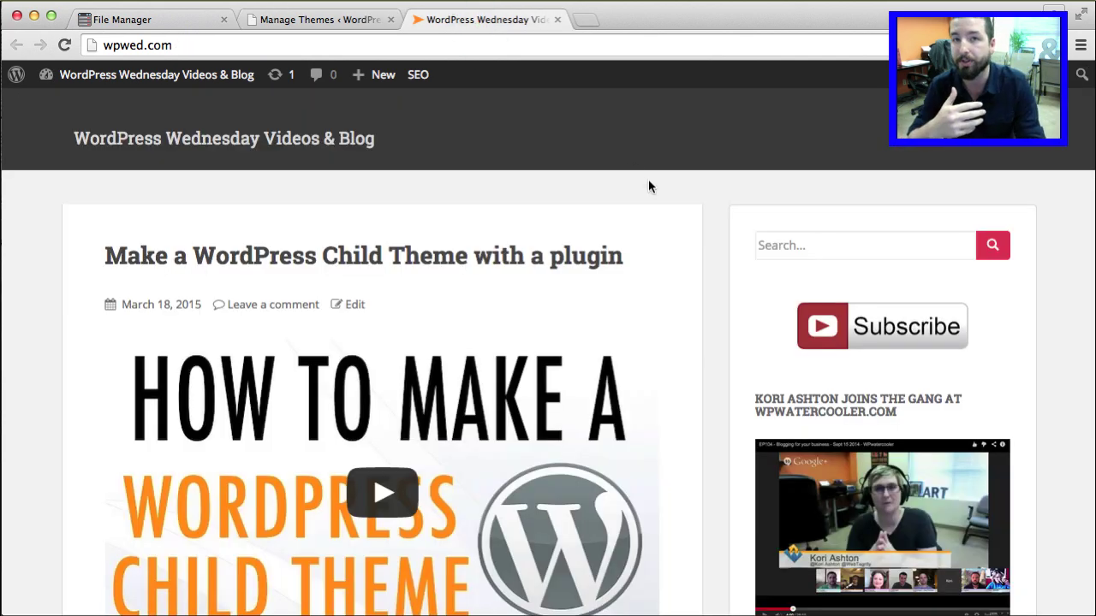
Reload the live front page under Sparling Child, then return to the admin themes page.
{"action": "key", "text": "super+r"}
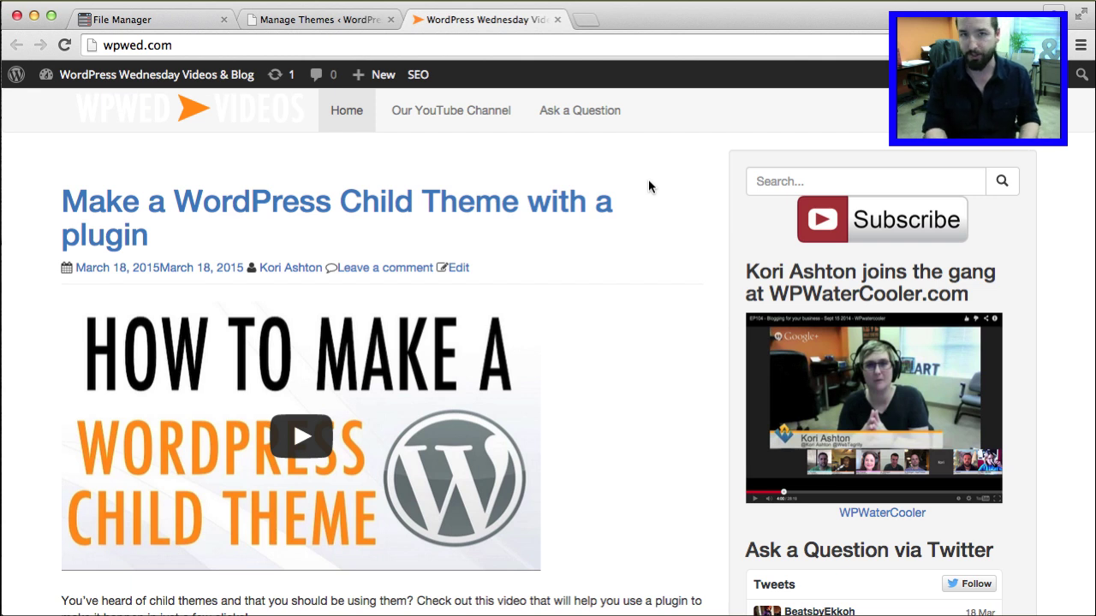
{"action": "left_click", "coordinate": [316, 19]}
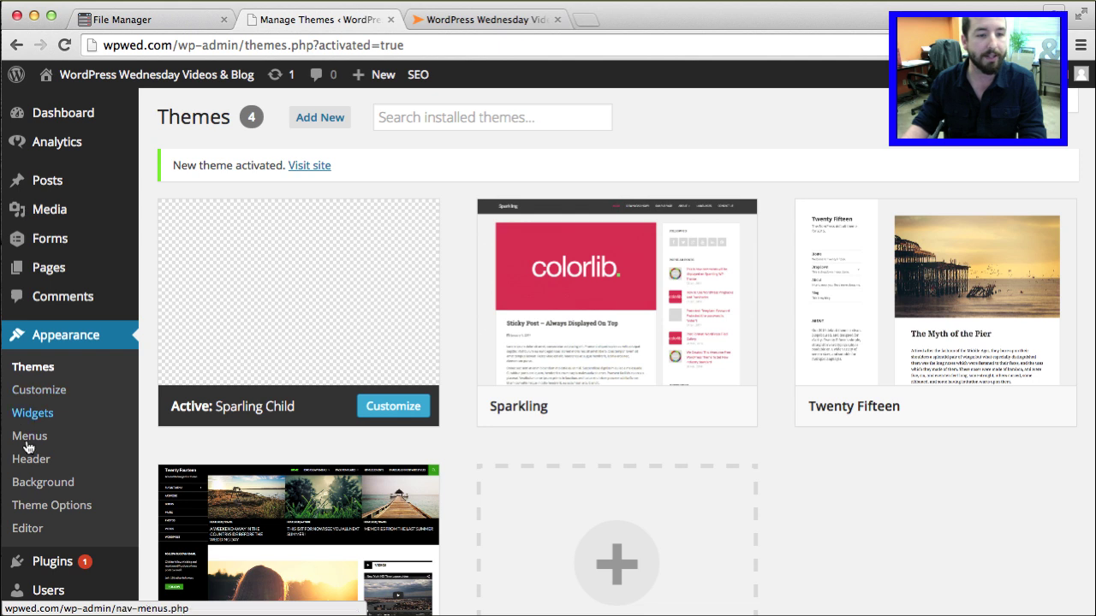
{"action": "left_click", "coordinate": [27, 531]}
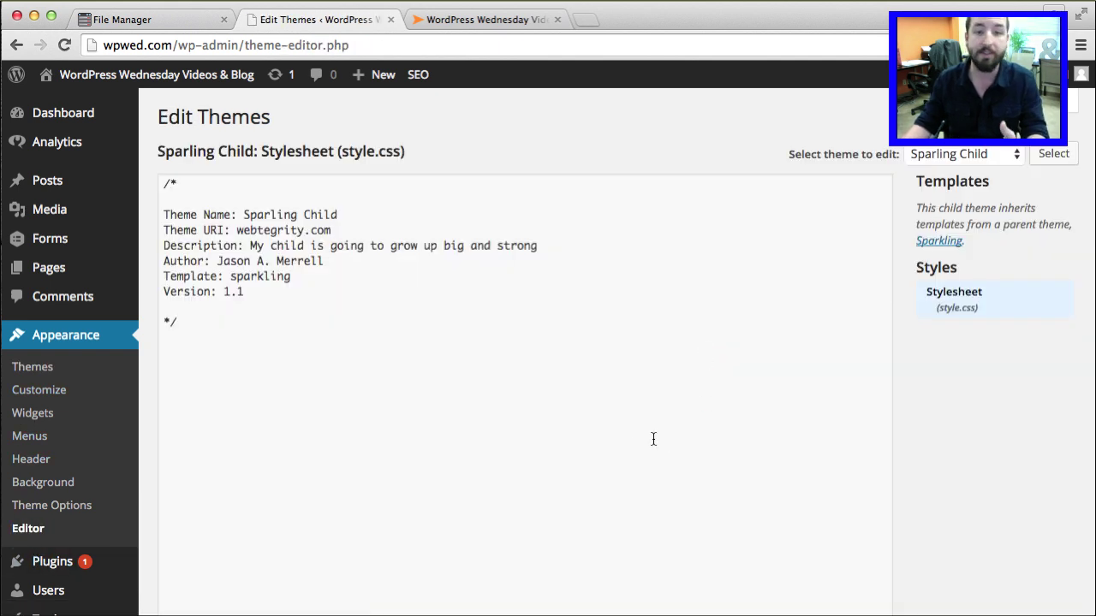
{"action": "left_click", "coordinate": [589, 348]}
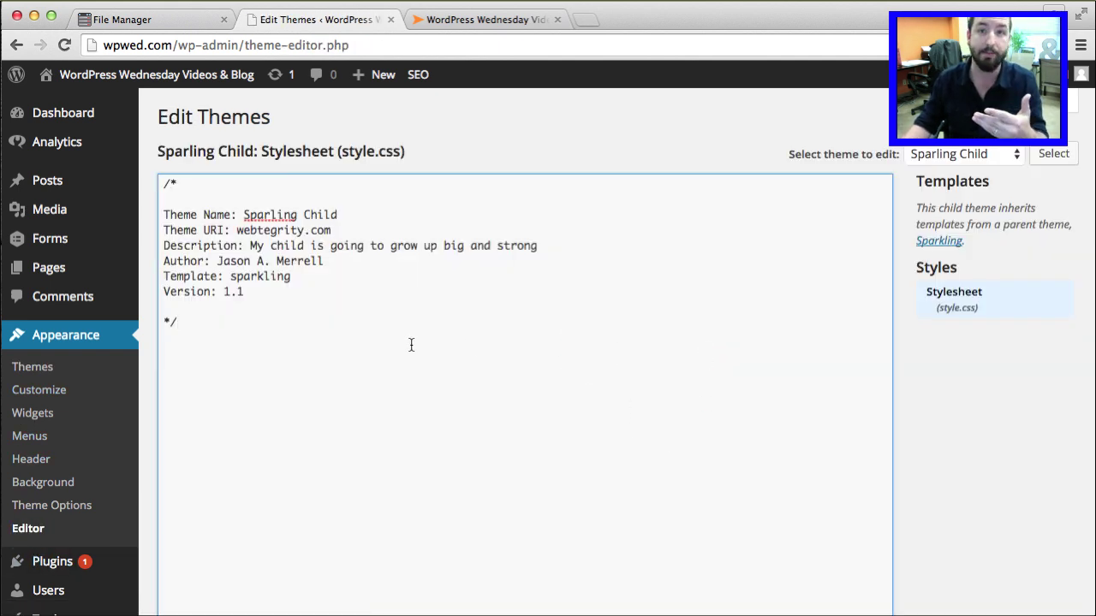
{"action": "scroll", "coordinate": [435, 342], "scroll_direction": "down", "scroll_amount": 3}
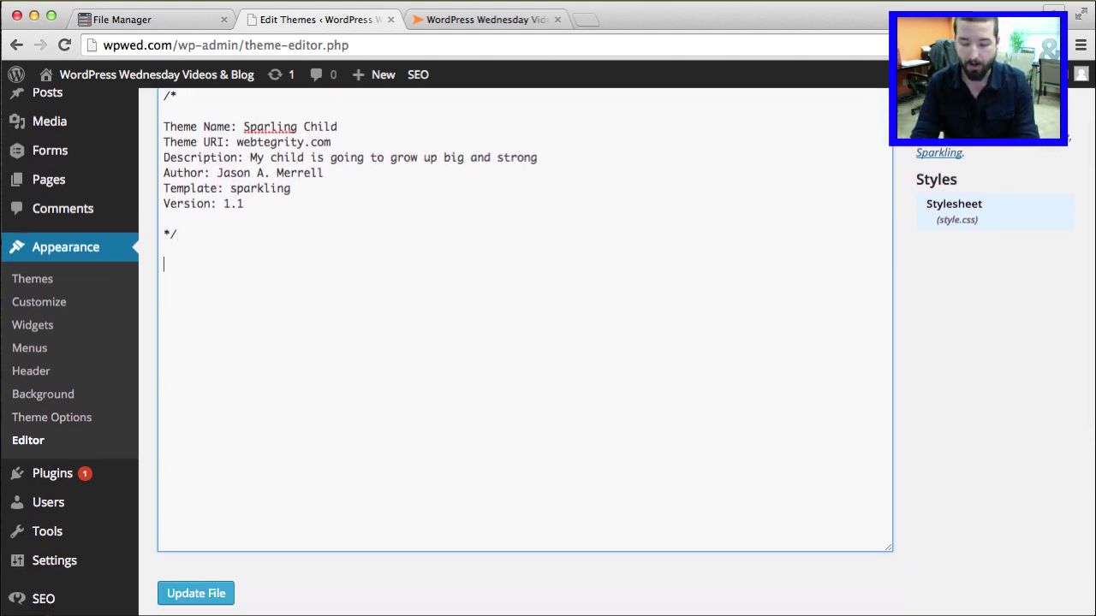
{"action": "type", "text": "@i"}
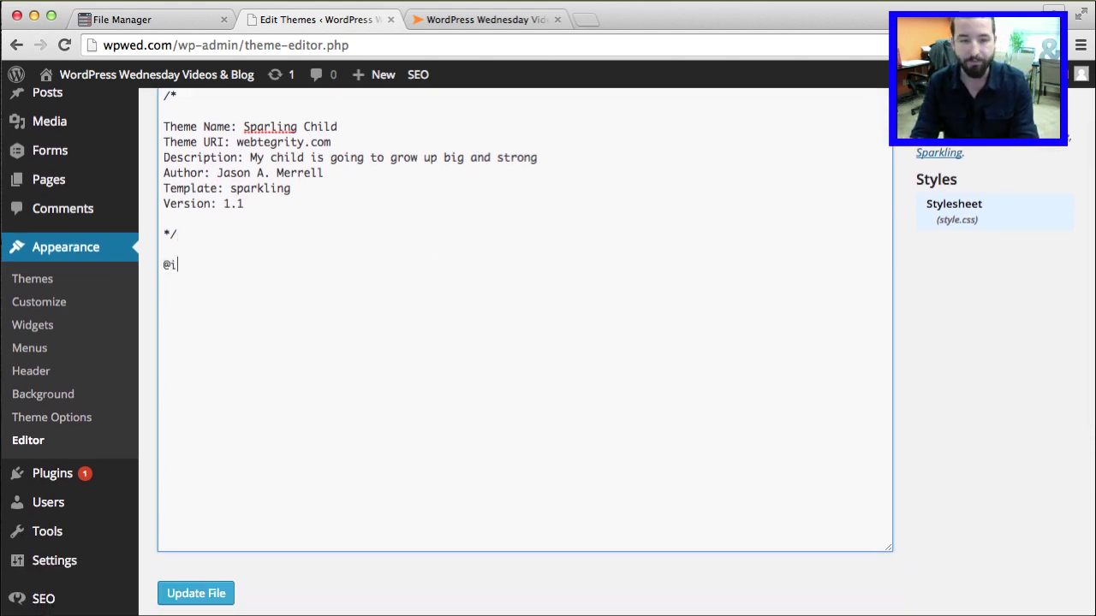
{"action": "type", "text": "mport u"}
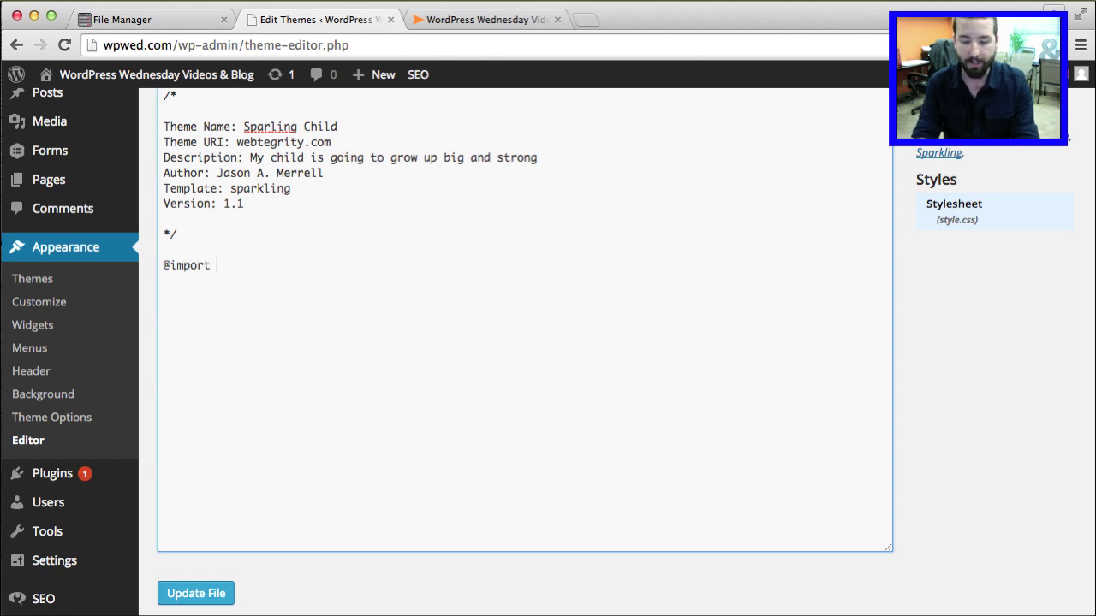
{"action": "type", "text": "rl ('../spar"}
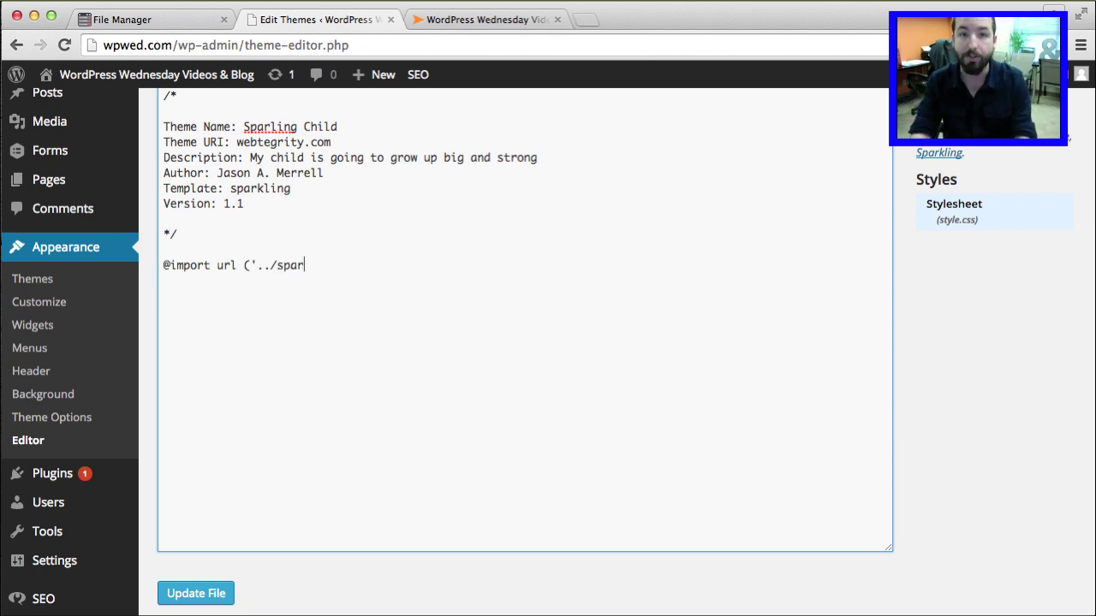
{"action": "type", "text": "ling"}
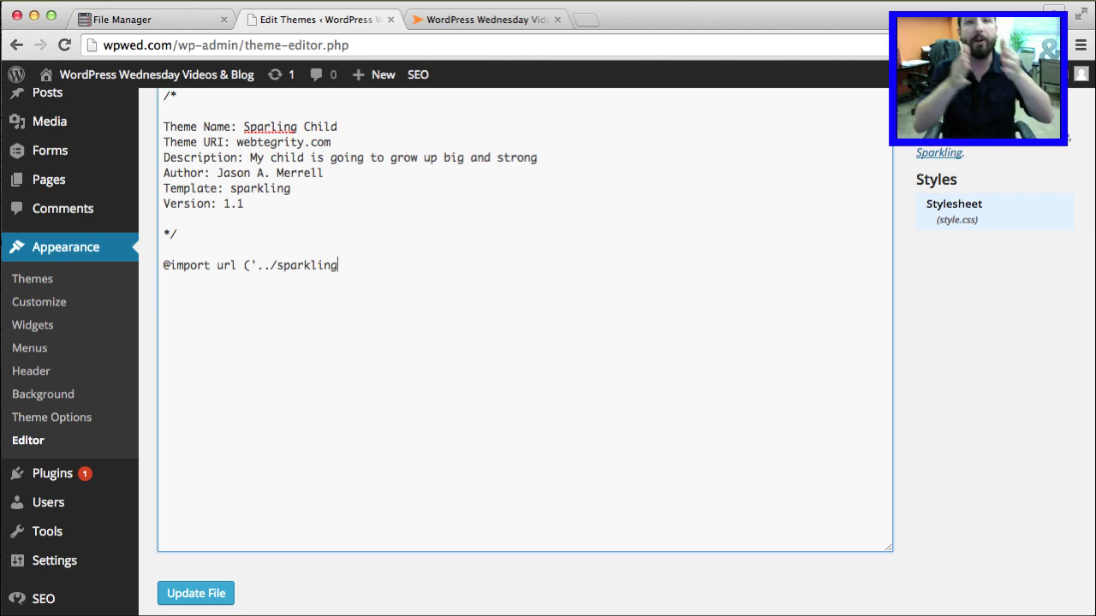
{"action": "type", "text": "/"}
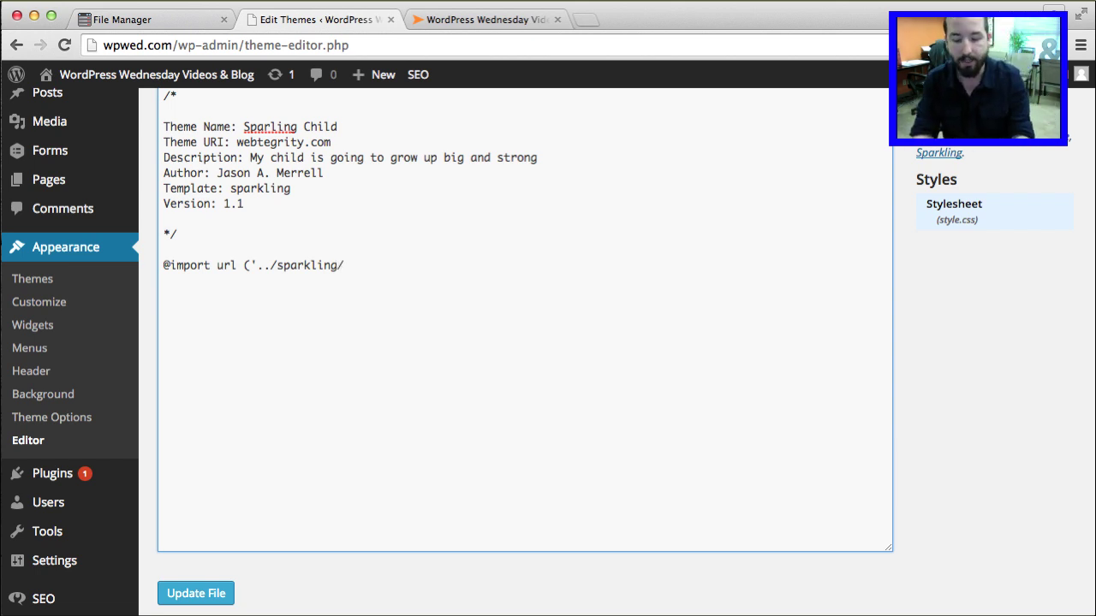
{"action": "type", "text": "style.css"}
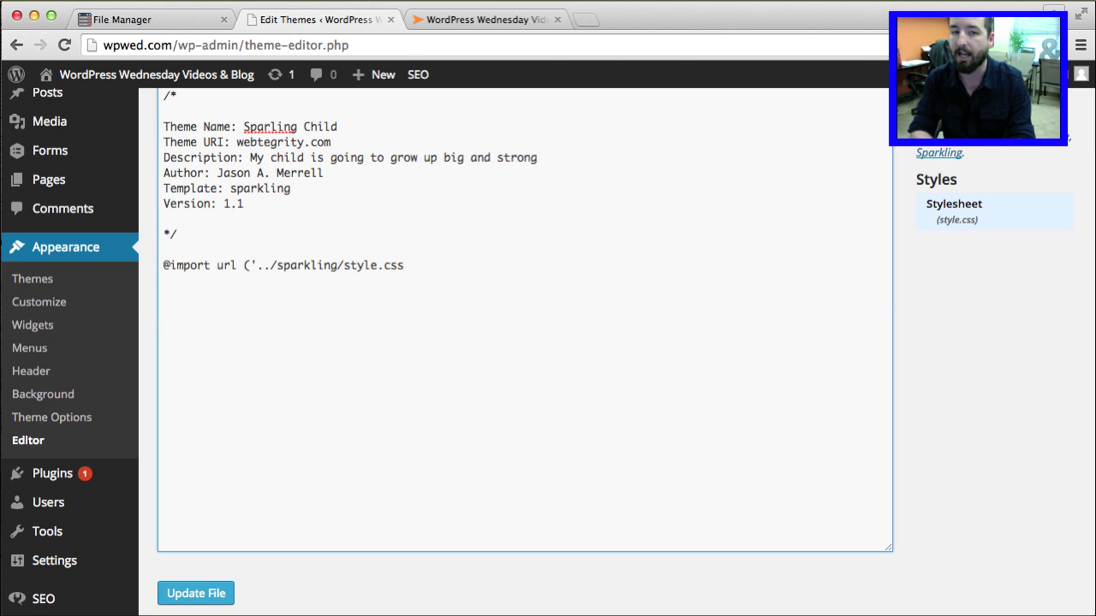
{"action": "type", "text": "');"}
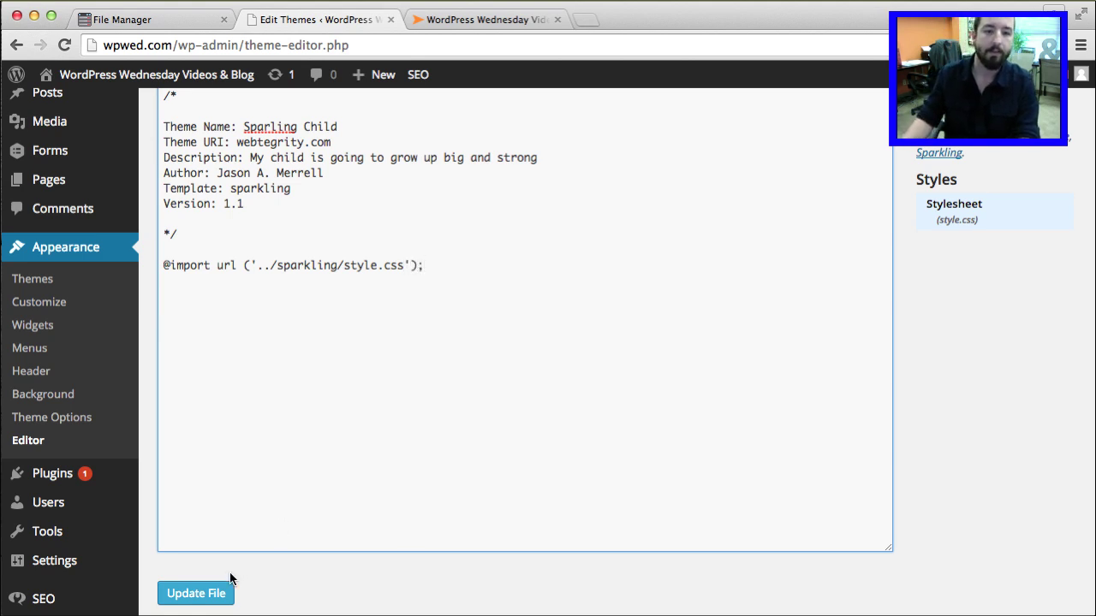
{"action": "left_click", "coordinate": [169, 592]}
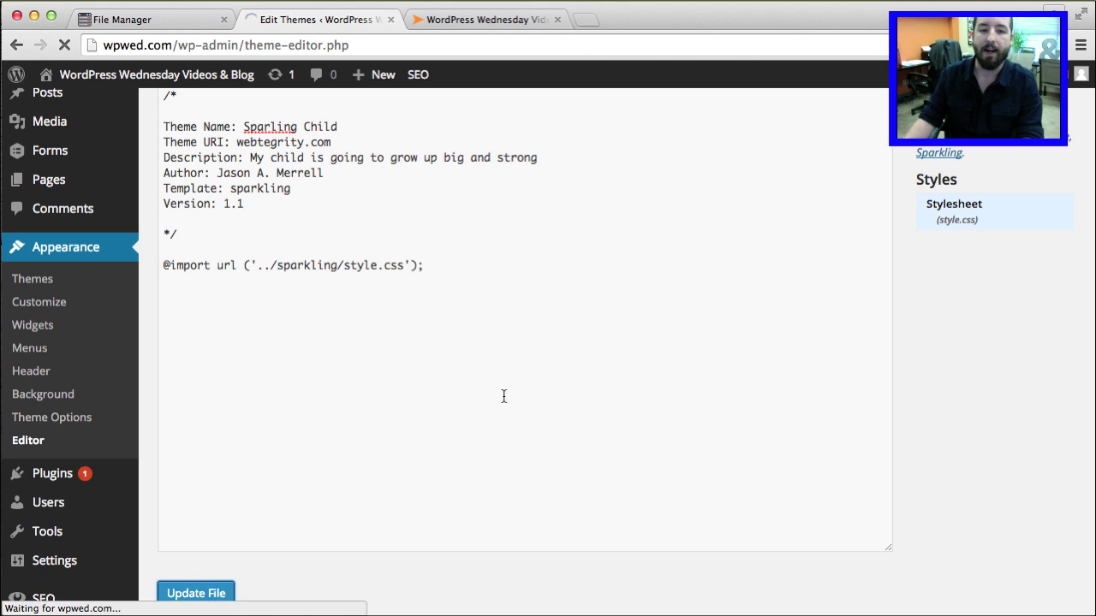
Reload the live site twice to check the import, then return to the stylesheet editor.
{"action": "left_click", "coordinate": [486, 20]}
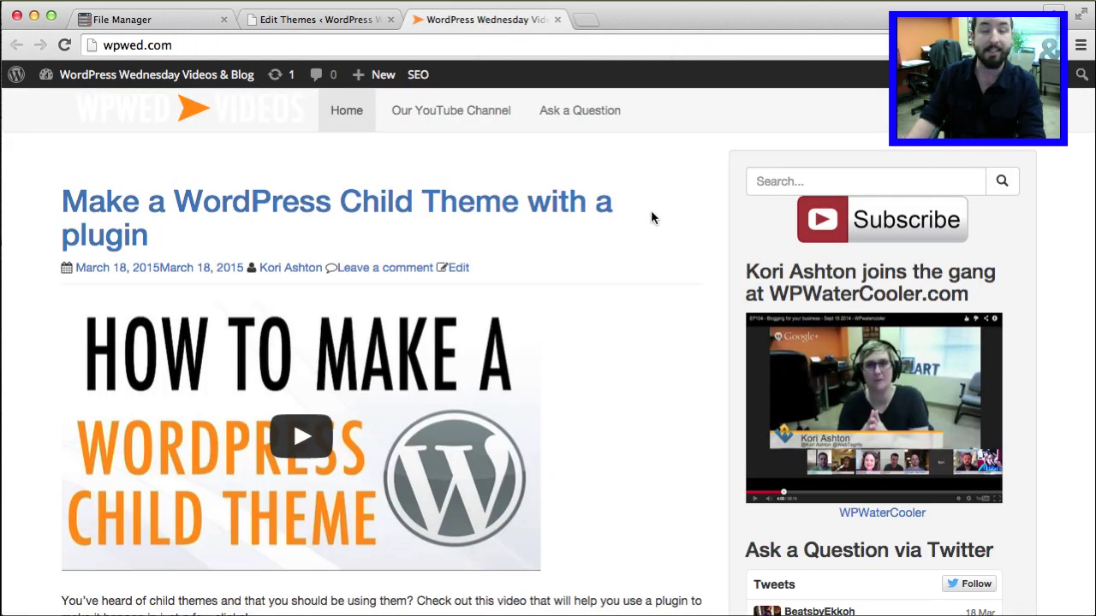
{"action": "key", "text": "super+r"}
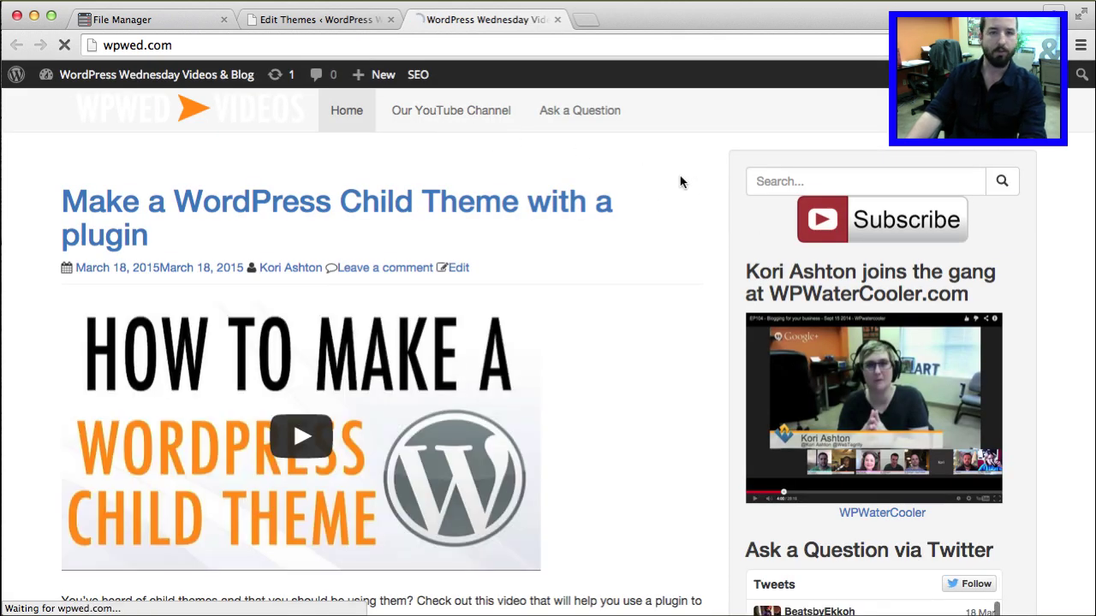
{"action": "key", "text": "super+r"}
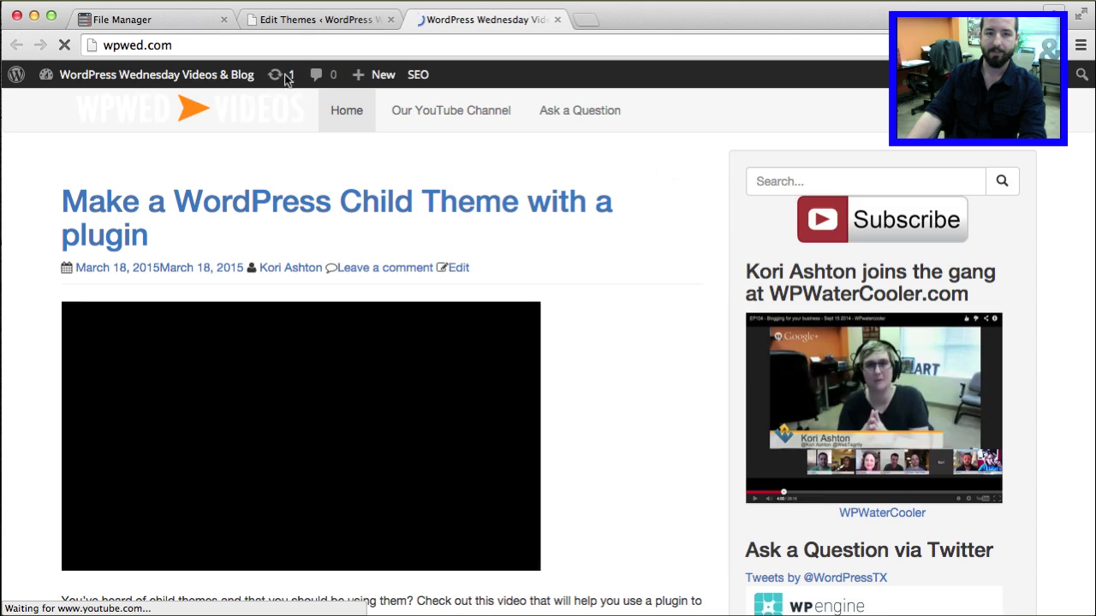
{"action": "left_click", "coordinate": [294, 19]}
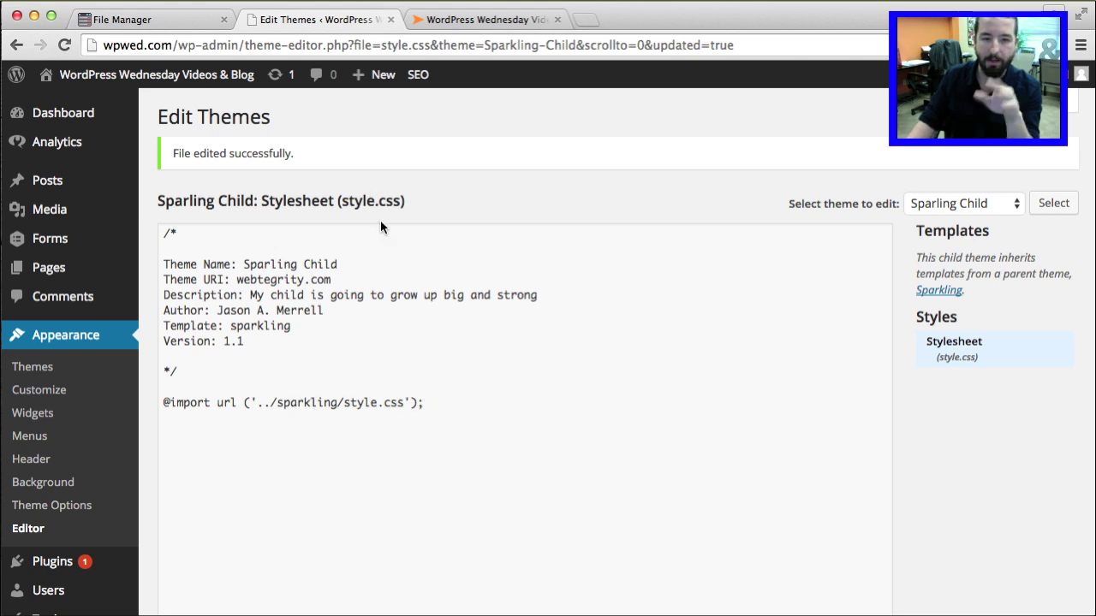
{"action": "left_click", "coordinate": [244, 402]}
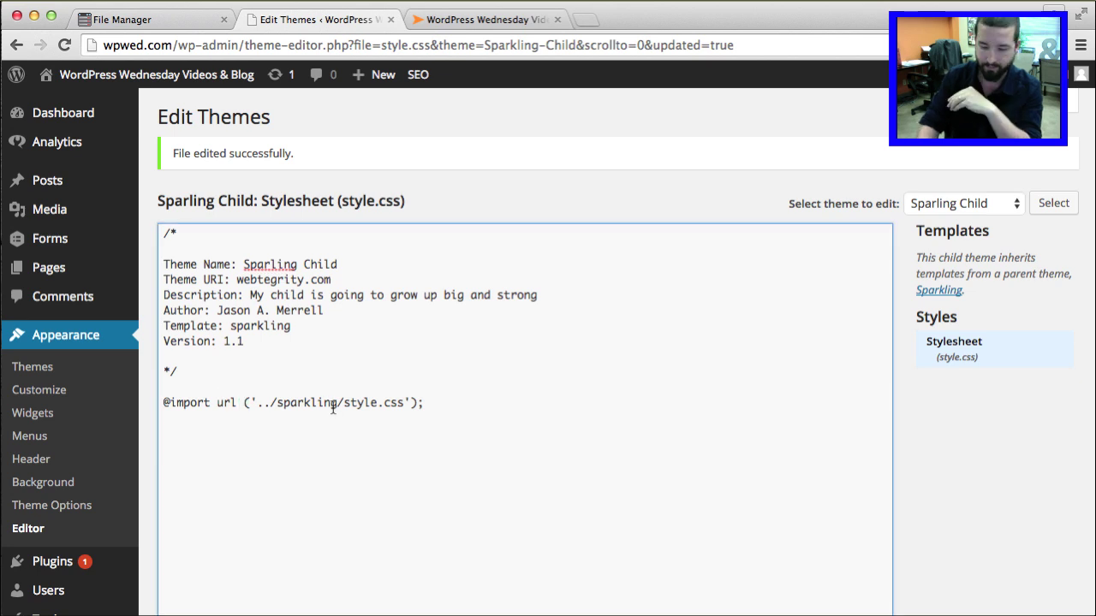
{"action": "key", "text": "BackSpace"}
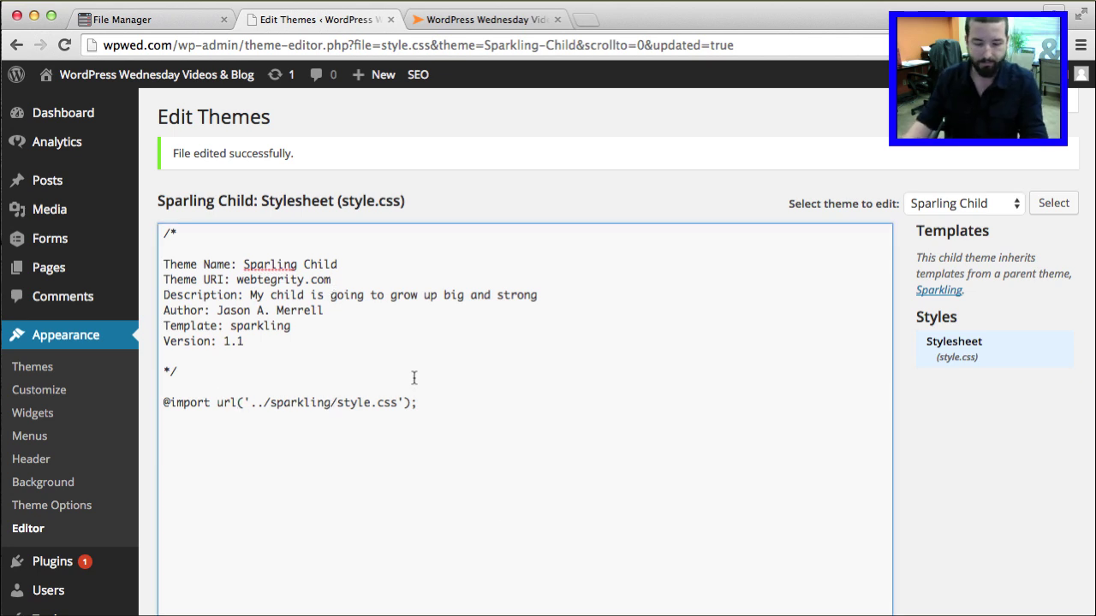
{"action": "scroll", "coordinate": [465, 510], "scroll_direction": "down", "scroll_amount": 5}
{"action": "left_click", "coordinate": [196, 563]}
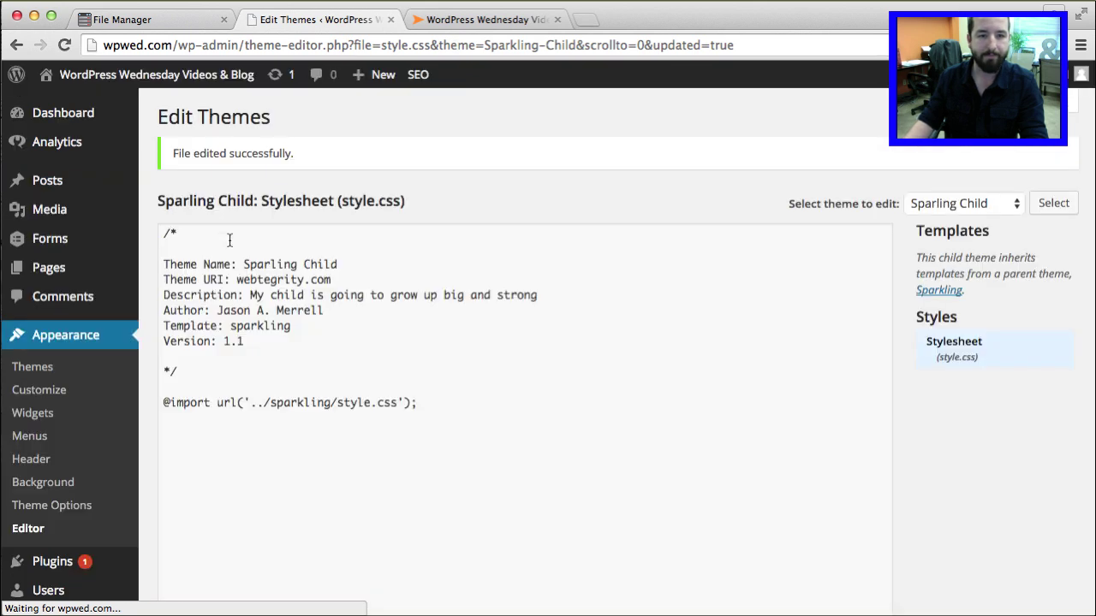
Confirm the parent styling on the live site, then start a new line below the import rule.
{"action": "left_click", "coordinate": [484, 19]}
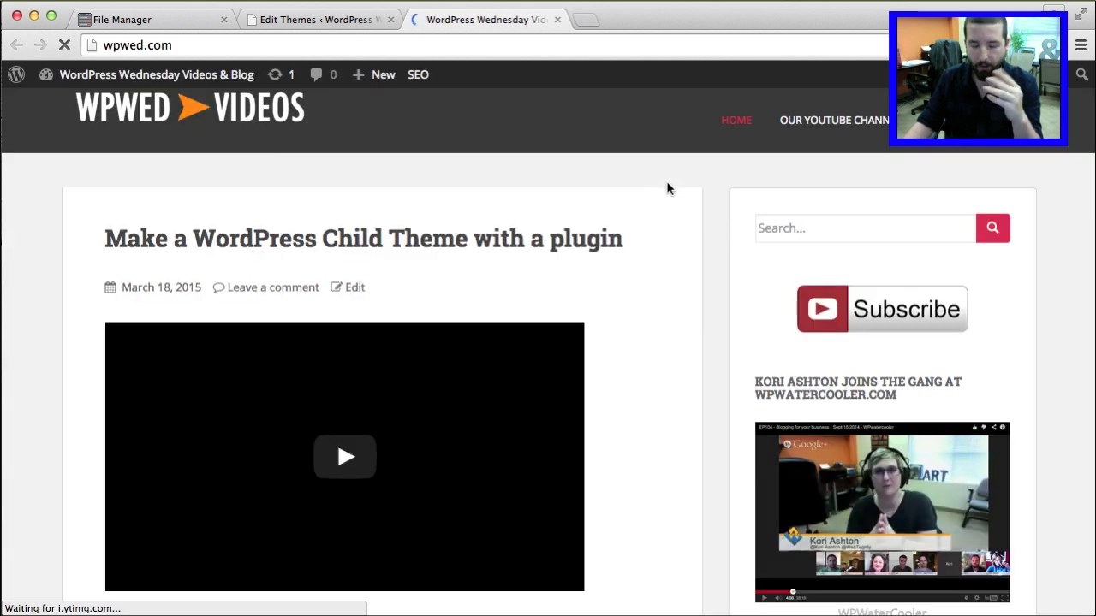
{"action": "left_click", "coordinate": [298, 21]}
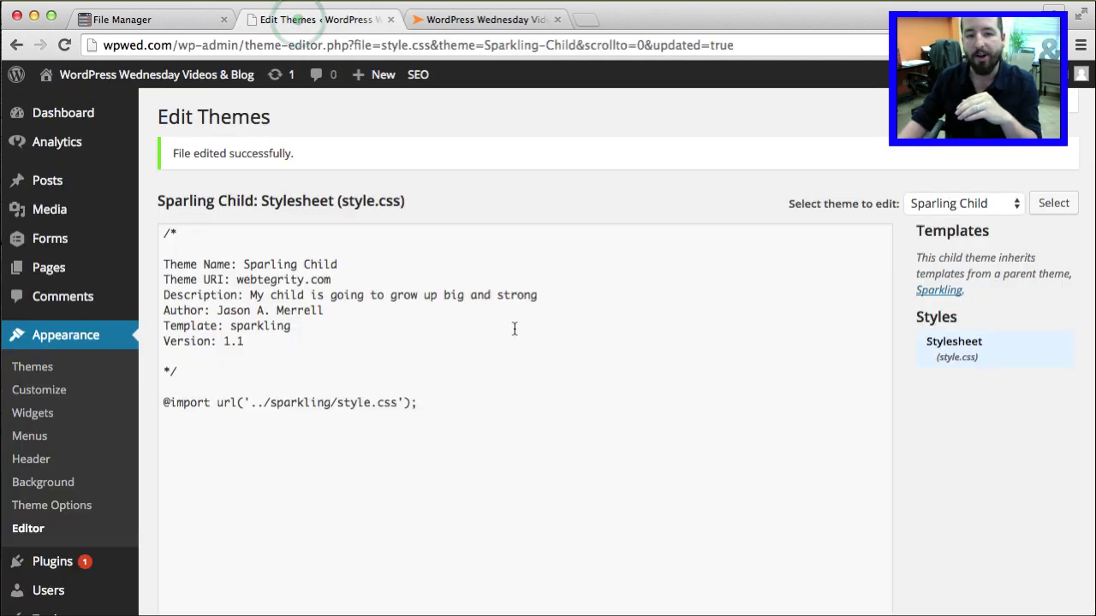
{"action": "scroll", "coordinate": [460, 391], "scroll_direction": "down", "scroll_amount": 1}
{"action": "scroll", "coordinate": [459, 348], "scroll_direction": "down", "scroll_amount": 1}
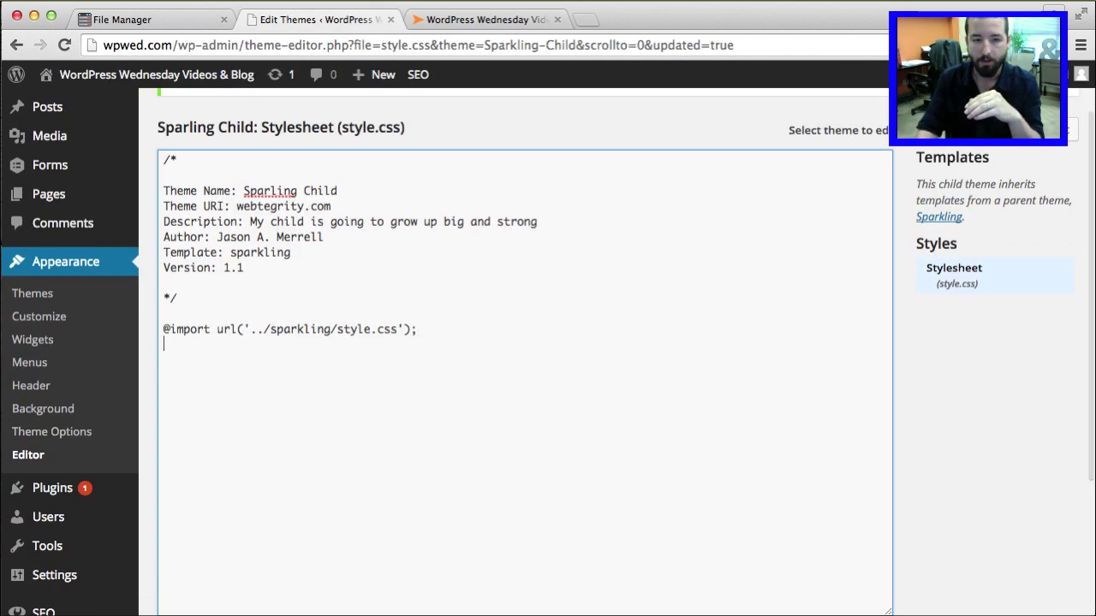
{"action": "left_click", "coordinate": [494, 360]}
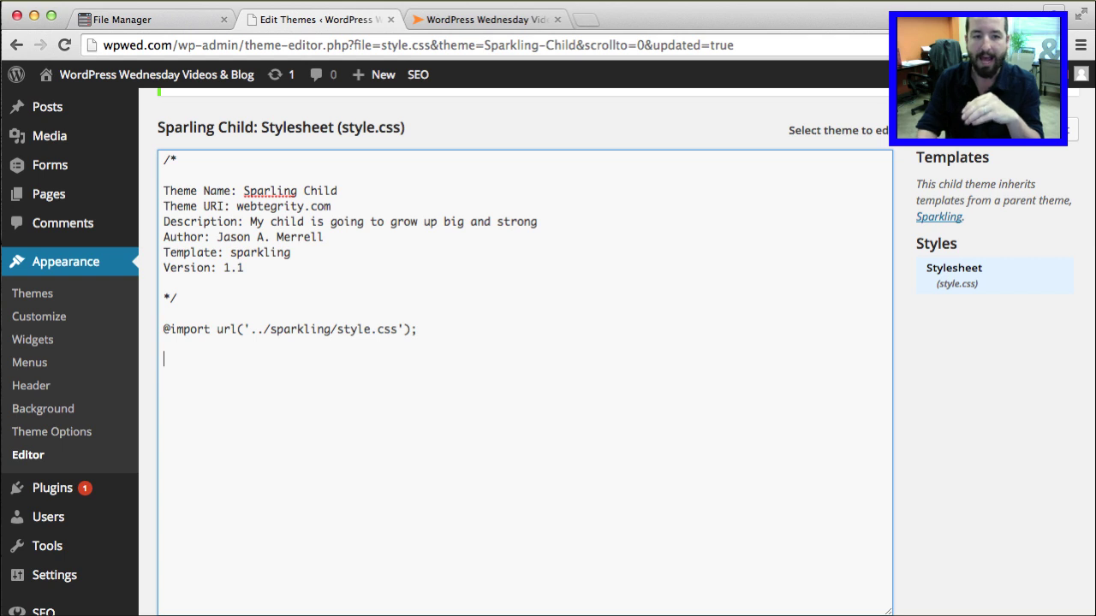
Inspect the site header's nav element in DevTools and select its navbar class name.
{"action": "left_click", "coordinate": [483, 20]}
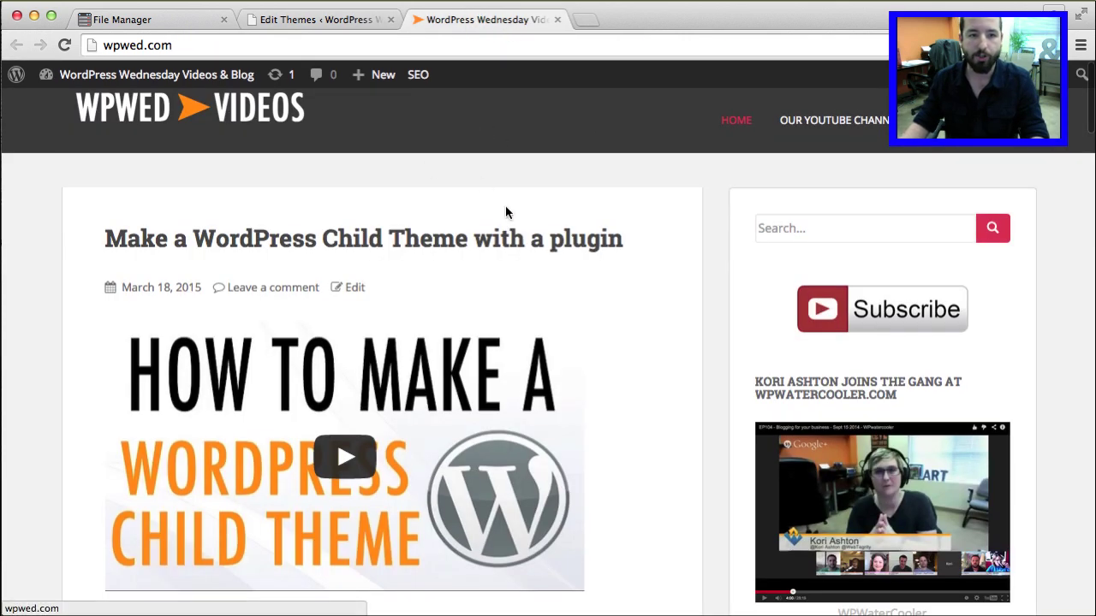
{"action": "right_click", "coordinate": [538, 127]}
{"action": "left_click", "coordinate": [581, 289]}
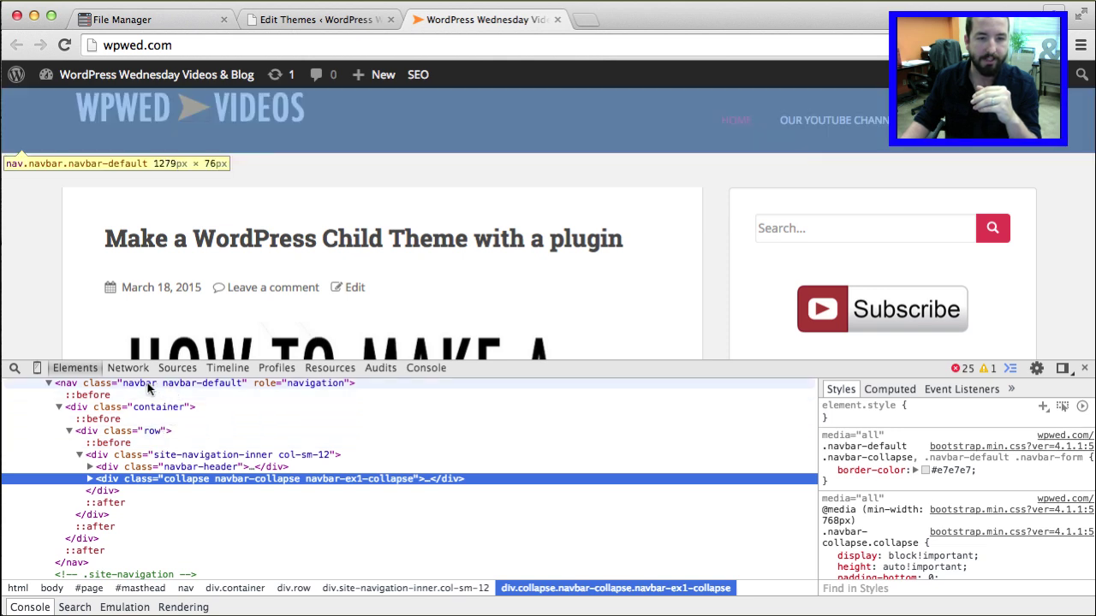
{"action": "left_click", "coordinate": [146, 384]}
{"action": "double_click", "coordinate": [151, 384]}
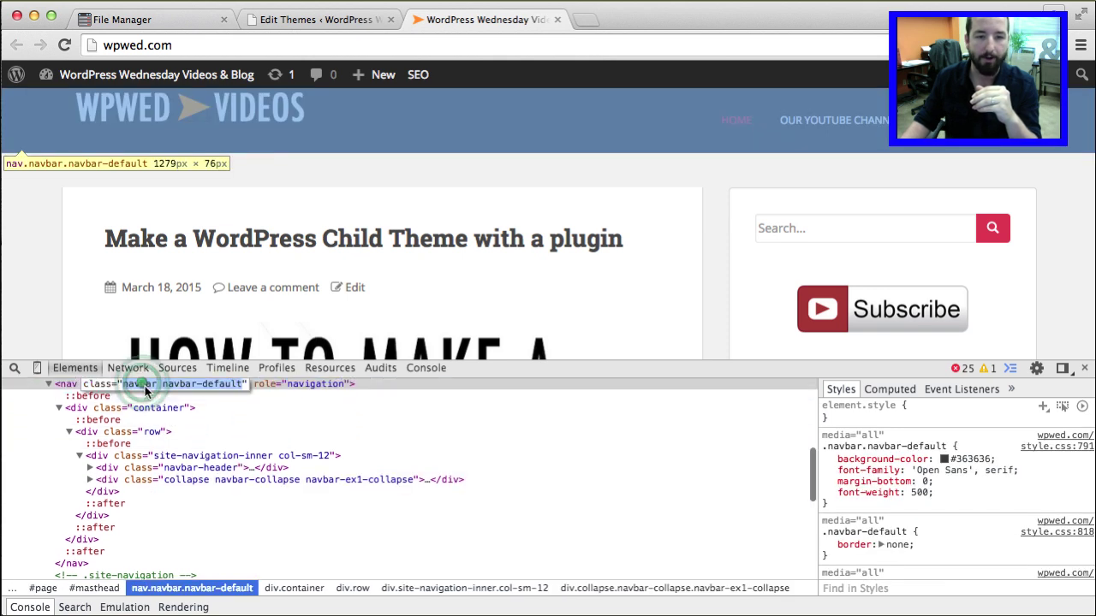
{"action": "double_click", "coordinate": [152, 385]}
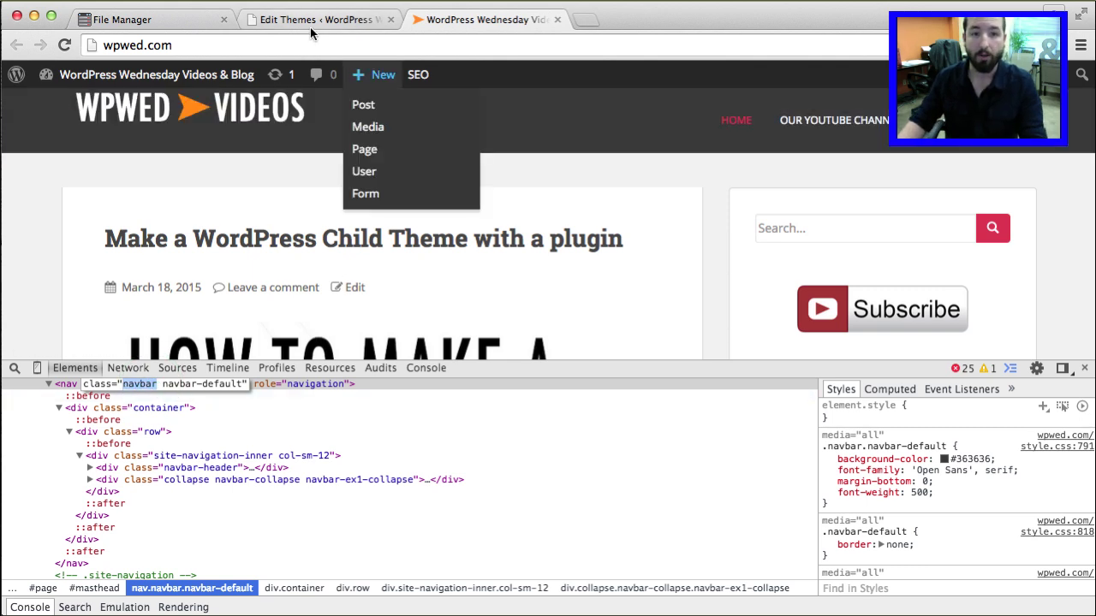
{"action": "left_click", "coordinate": [309, 24]}
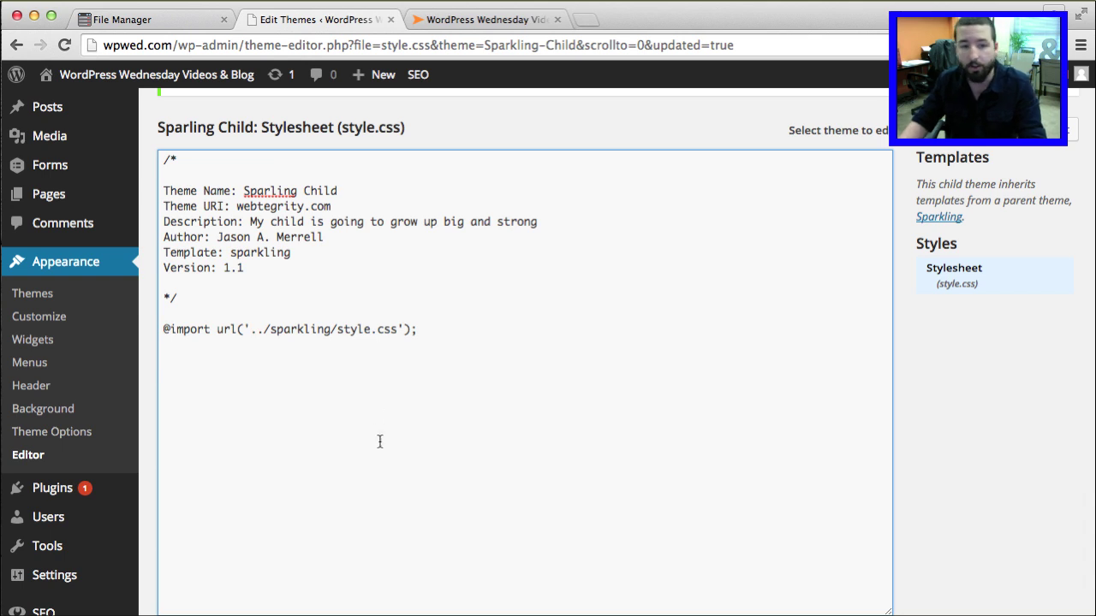
{"action": "scroll", "coordinate": [369, 497], "scroll_direction": "up", "scroll_amount": 2}
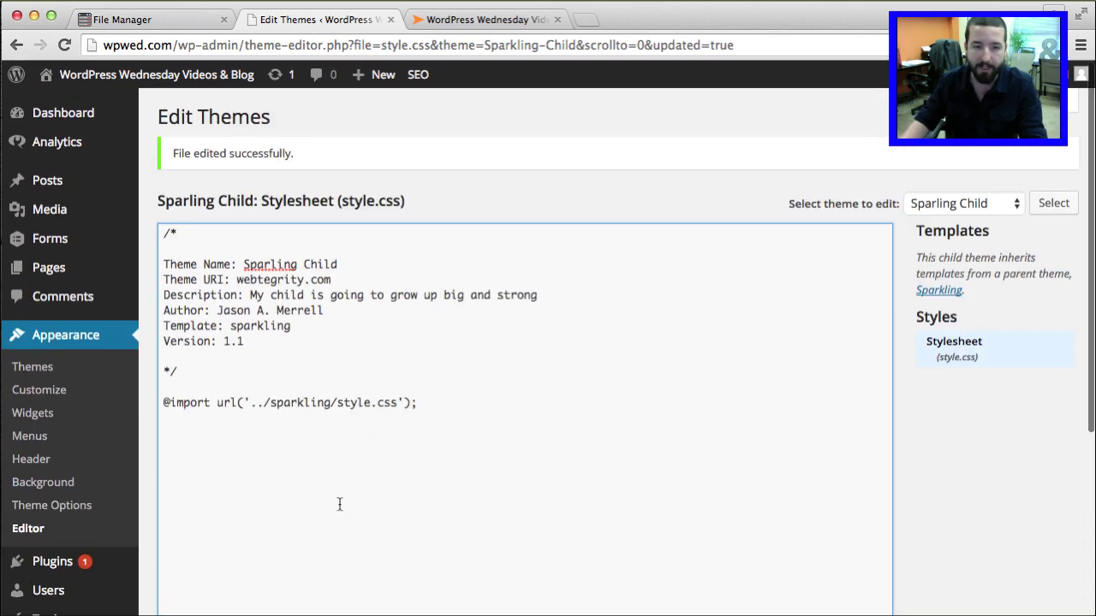
{"action": "left_click", "coordinate": [194, 441]}
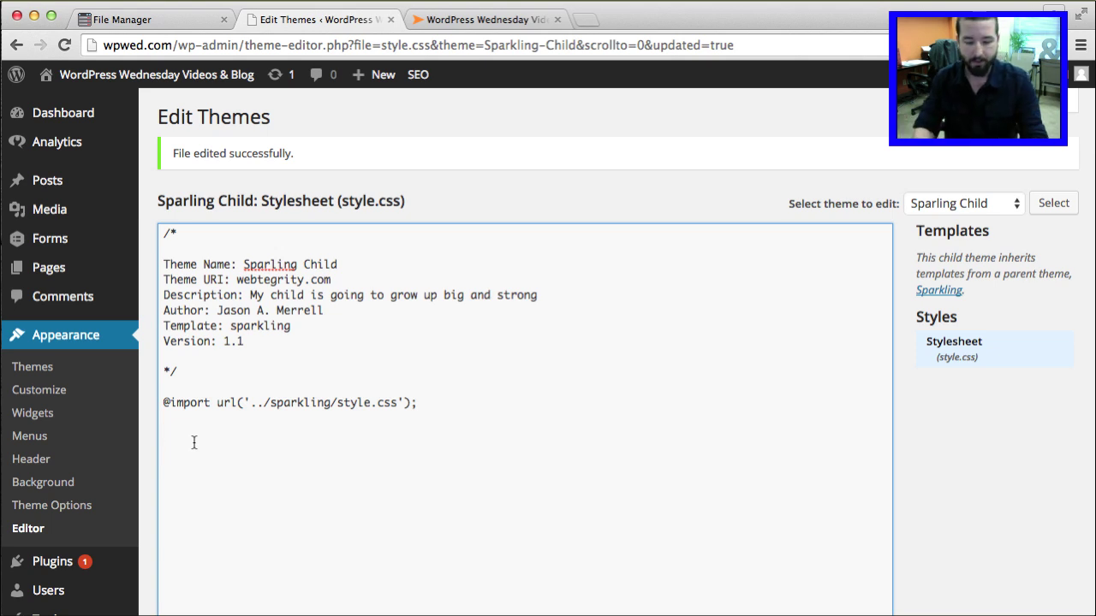
Add the rule .navbar { background-color:#FFF; } to the child stylesheet and save it.
{"action": "type", "text": ".navbar { "}
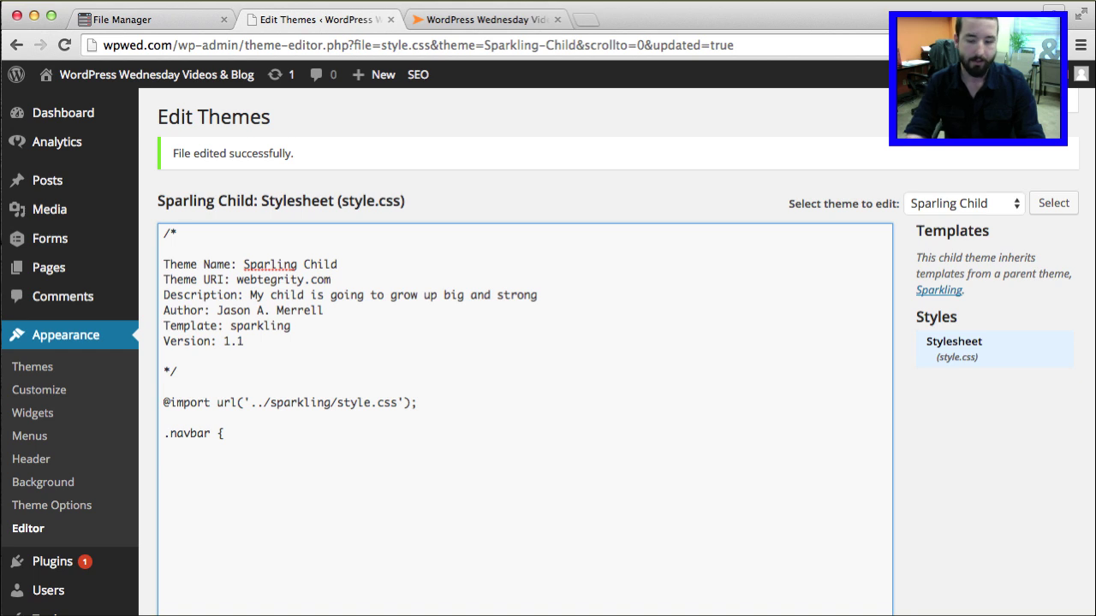
{"action": "type", "text": "backgroun"}
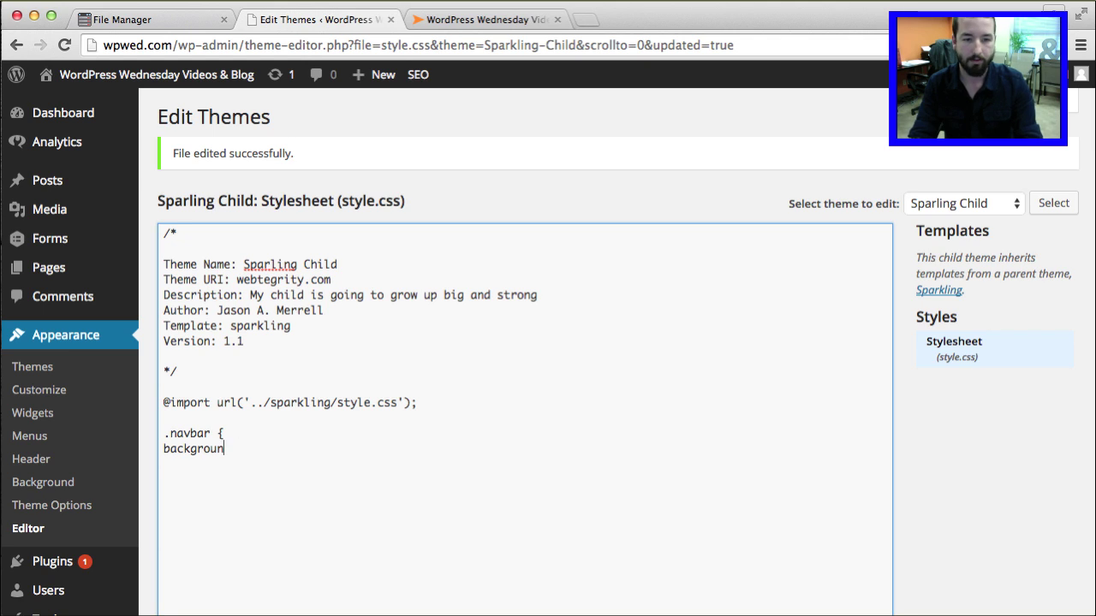
{"action": "type", "text": "d-color:#FFF;"}
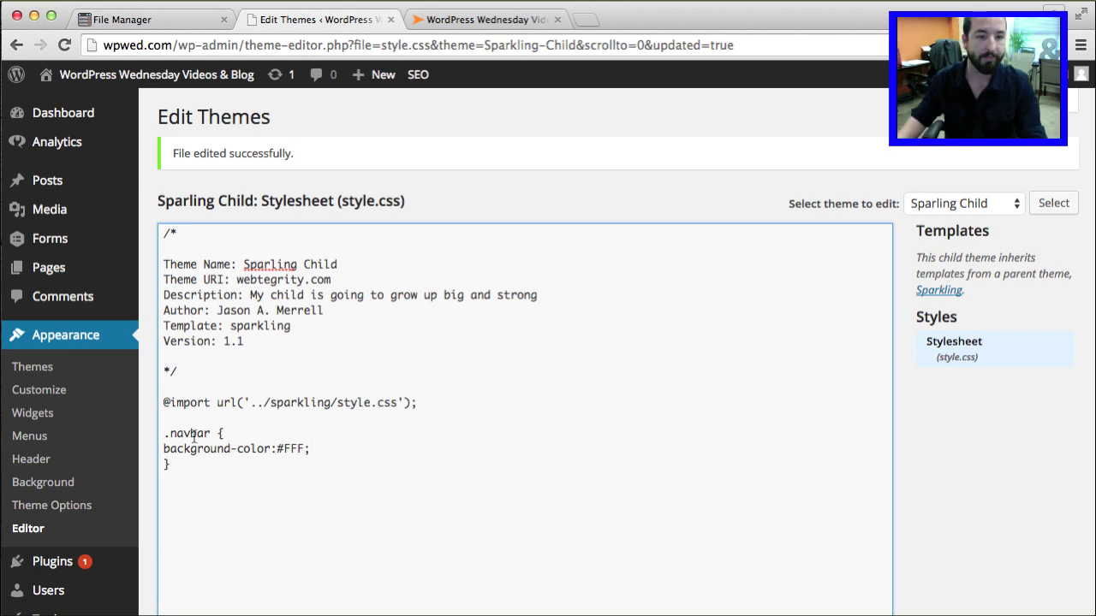
{"action": "scroll", "coordinate": [248, 411], "scroll_direction": "down", "scroll_amount": 3}
{"action": "scroll", "coordinate": [237, 457], "scroll_direction": "down", "scroll_amount": 3}
{"action": "scroll", "coordinate": [222, 535], "scroll_direction": "down", "scroll_amount": 1}
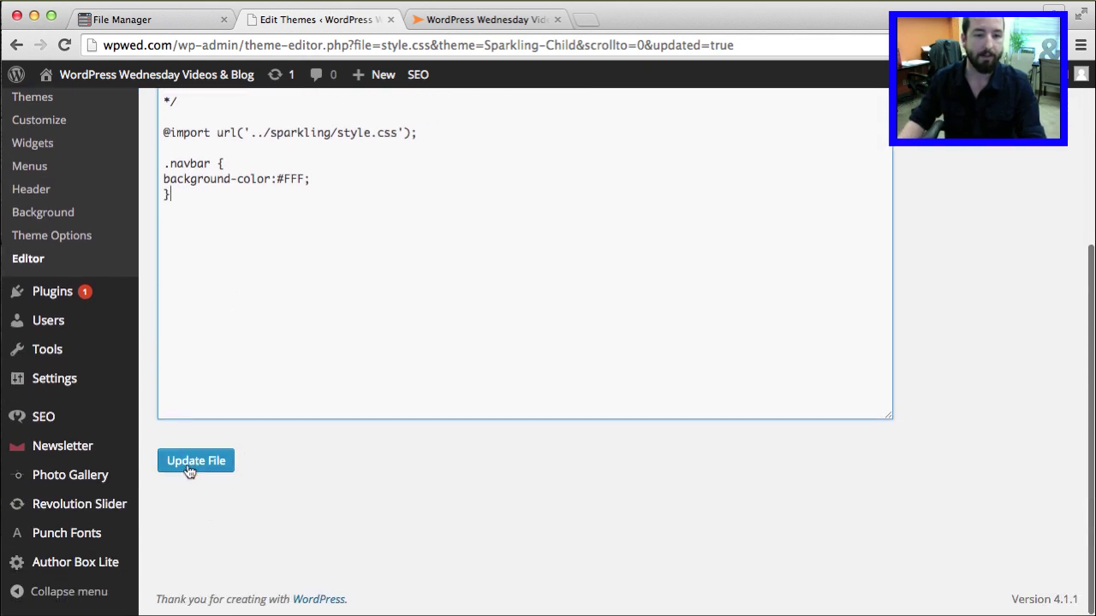
{"action": "left_click", "coordinate": [196, 461]}
{"action": "left_click", "coordinate": [470, 20]}
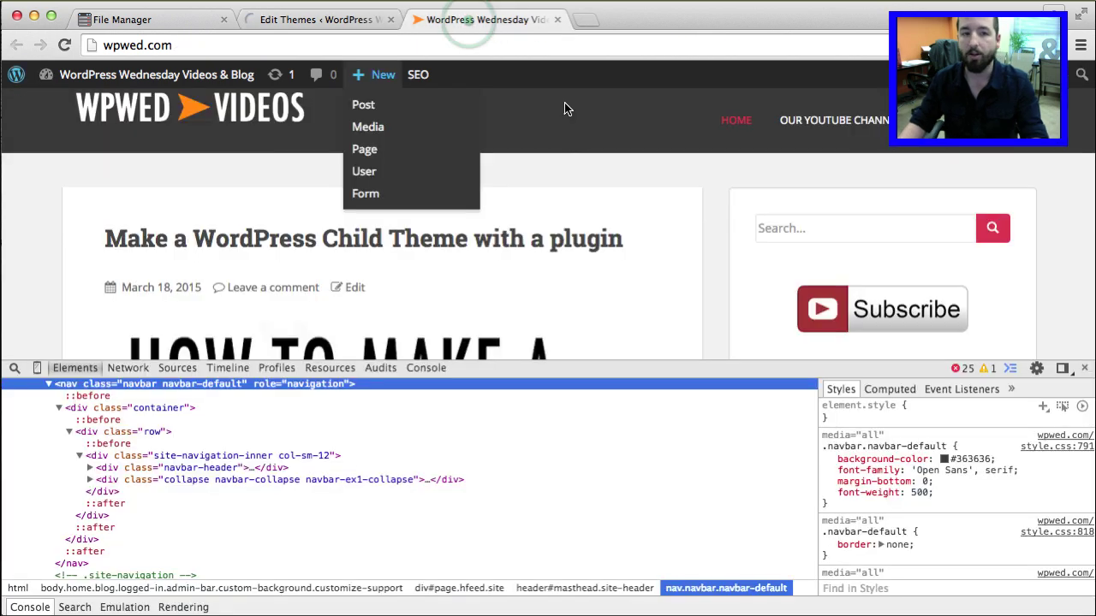
Reload the site and copy the .navbar.navbar-default selector overriding the #FFF rule in DevTools.
{"action": "key", "text": "super+r"}
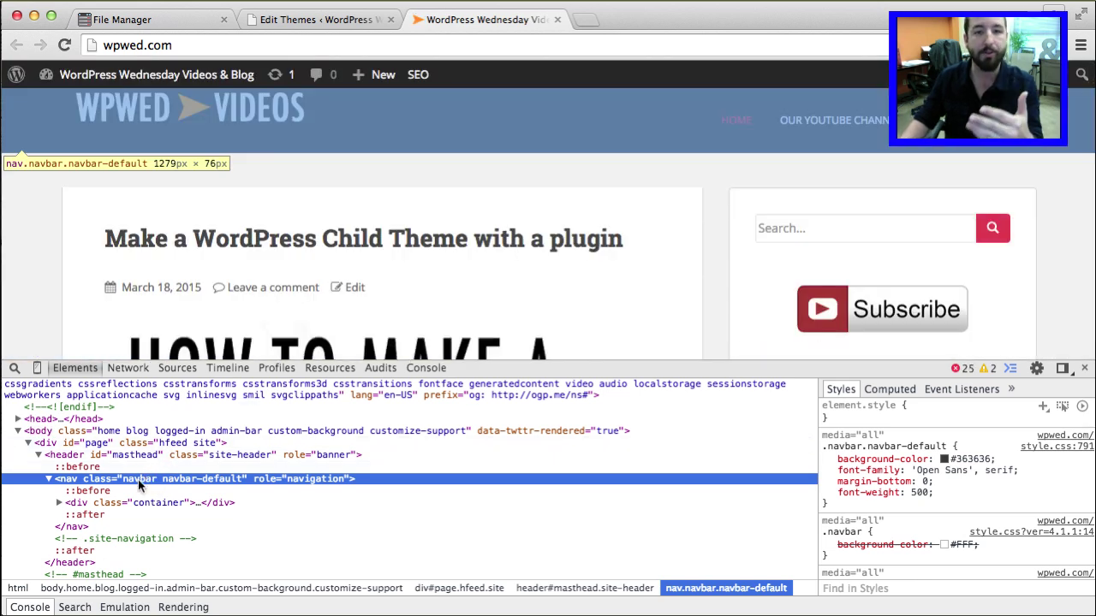
{"action": "double_click", "coordinate": [140, 484]}
{"action": "left_click", "coordinate": [145, 479]}
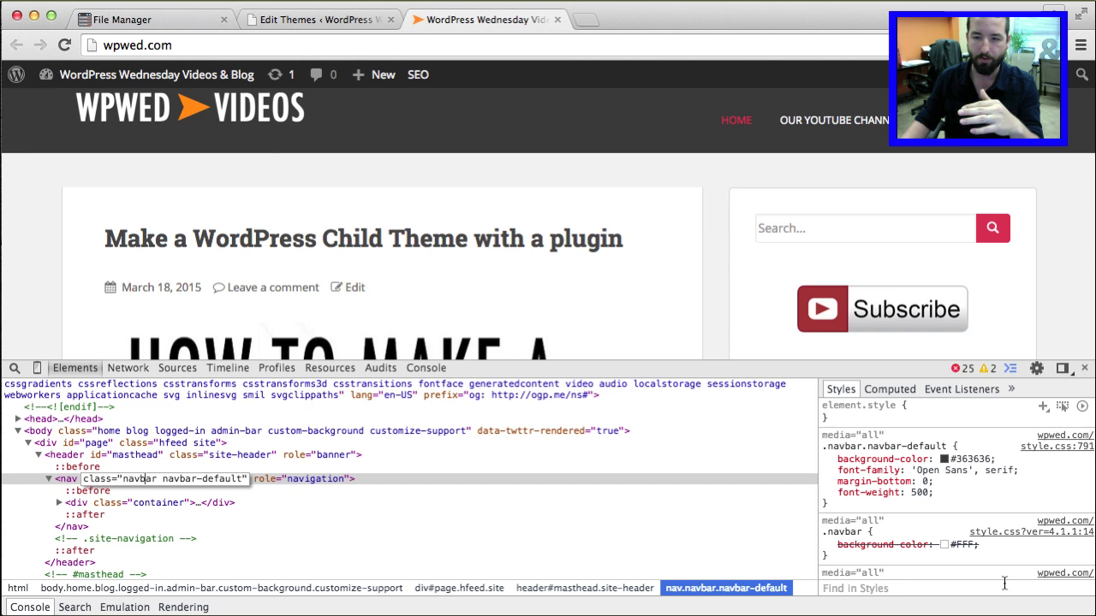
{"action": "mouse_move", "coordinate": [908, 470]}
{"action": "left_click", "coordinate": [935, 447]}
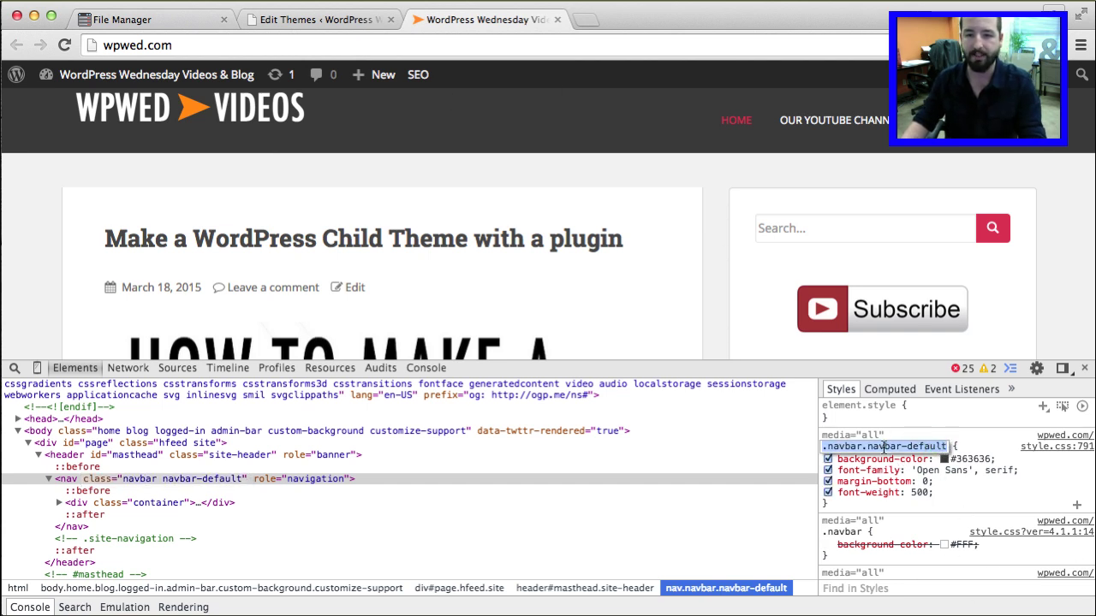
{"action": "left_click", "coordinate": [325, 20]}
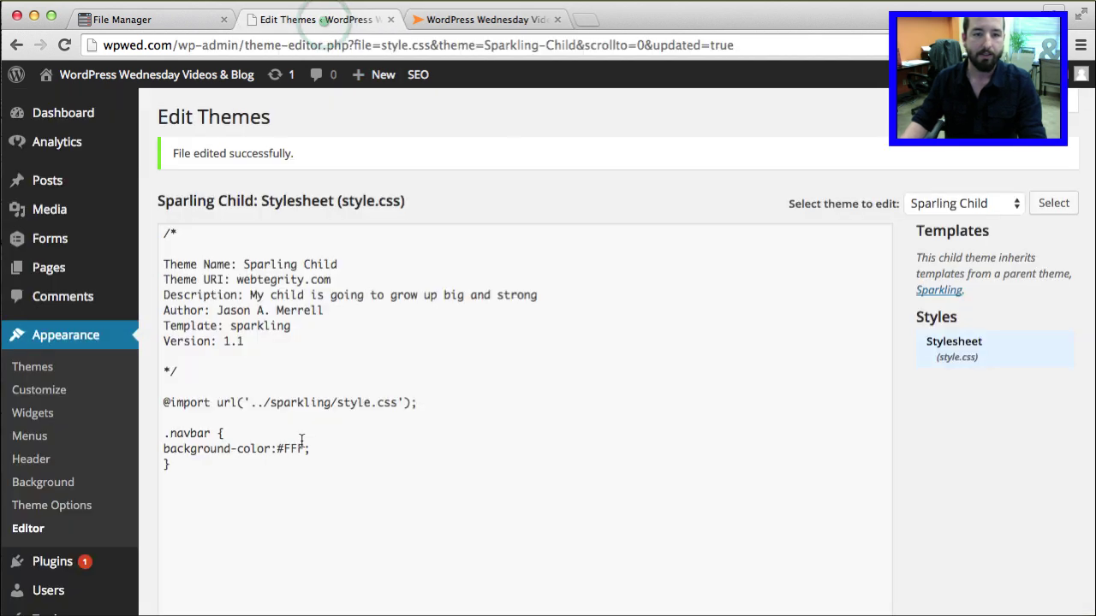
Replace the .navbar selector with .navbar.navbar-default and save the stylesheet.
{"action": "left_click", "coordinate": [217, 434]}
{"action": "double_click", "coordinate": [208, 432]}
{"action": "type", "text": ".navbar.navbar-default"}
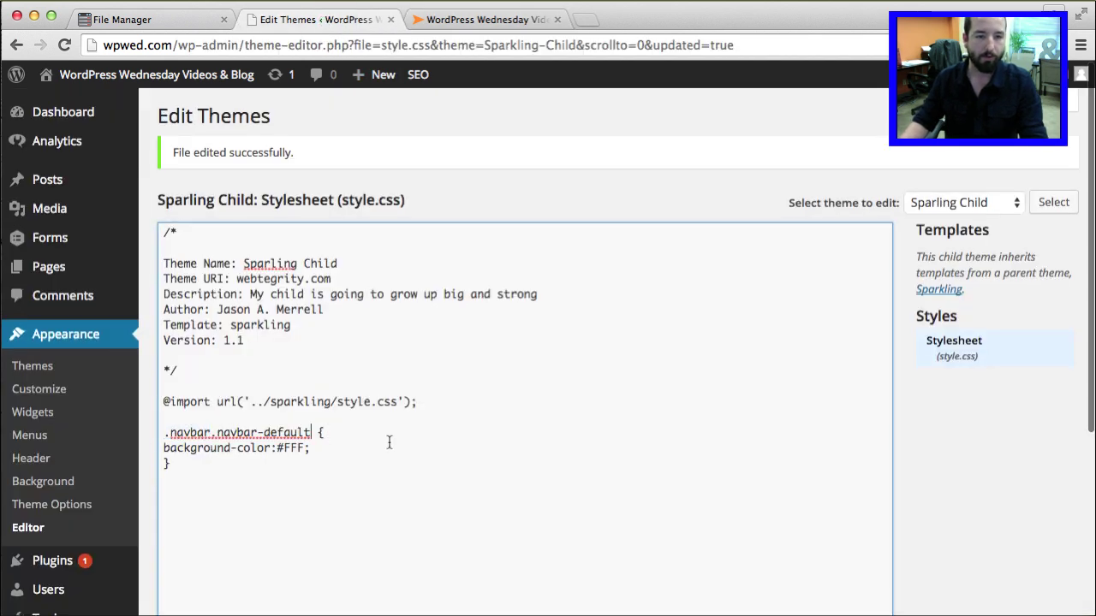
{"action": "scroll", "coordinate": [368, 512], "scroll_direction": "down", "scroll_amount": 5}
{"action": "scroll", "coordinate": [359, 513], "scroll_direction": "down", "scroll_amount": 2}
{"action": "left_click", "coordinate": [196, 498]}
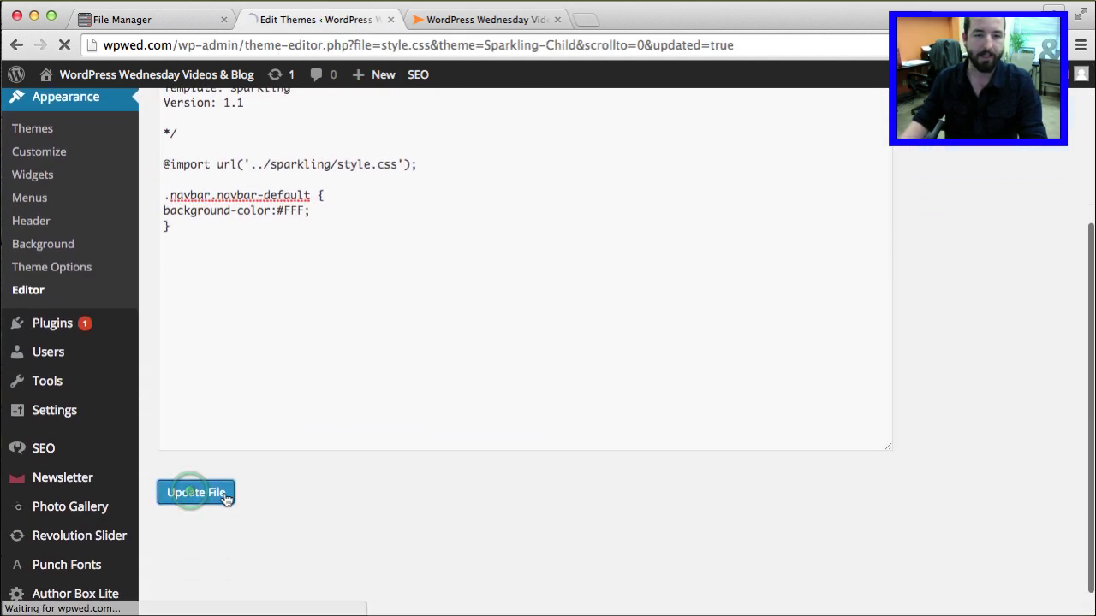
Reload the live site to see the white navbar, then return to the editor.
{"action": "left_click", "coordinate": [479, 18]}
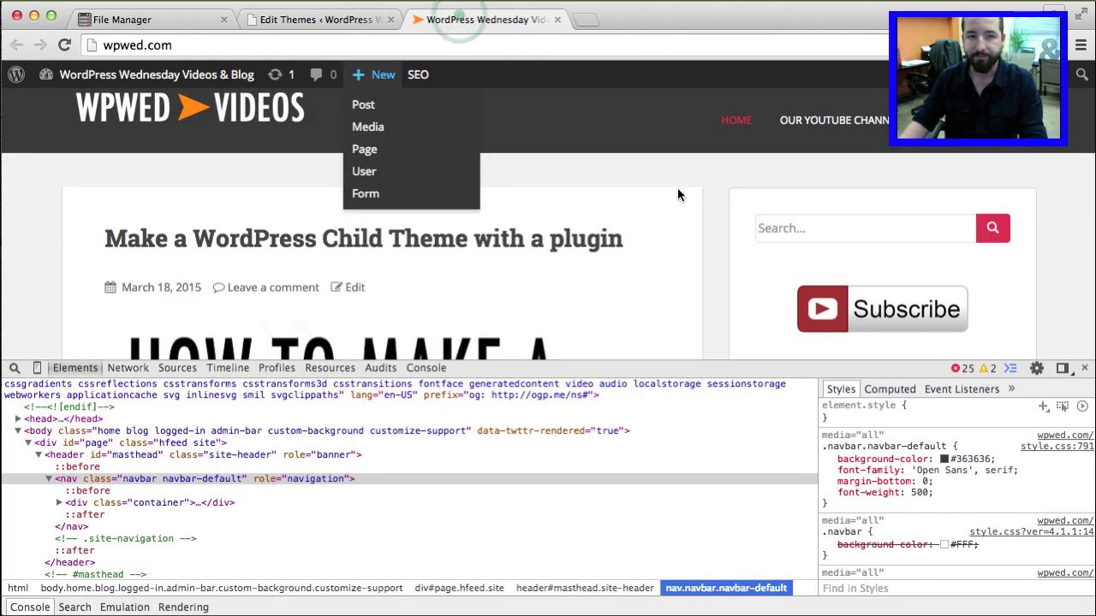
{"action": "key", "text": "ctrl+r"}
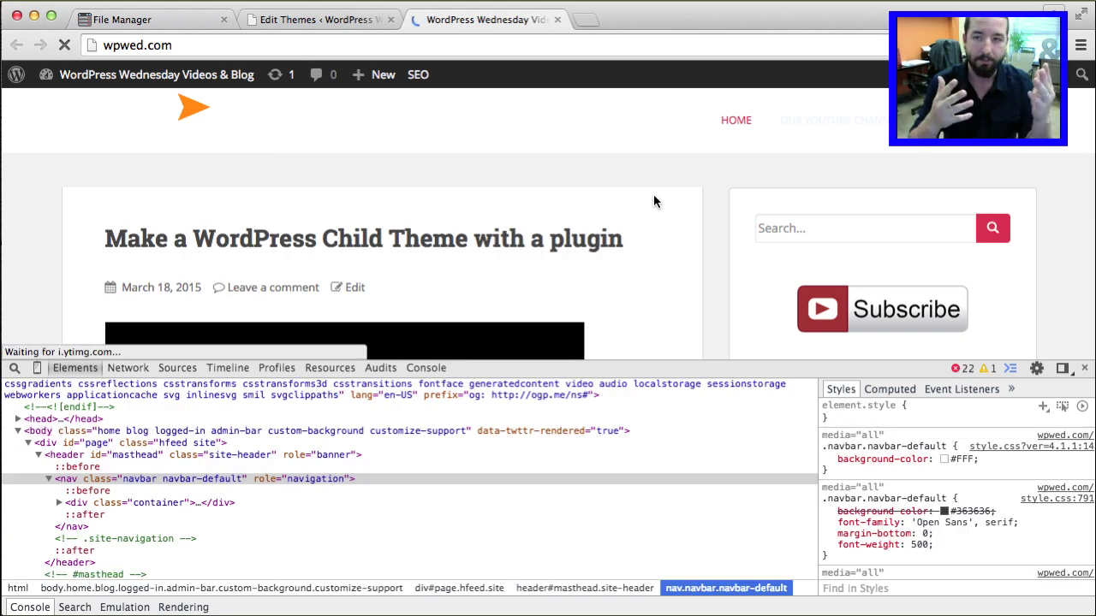
{"action": "left_click", "coordinate": [319, 18]}
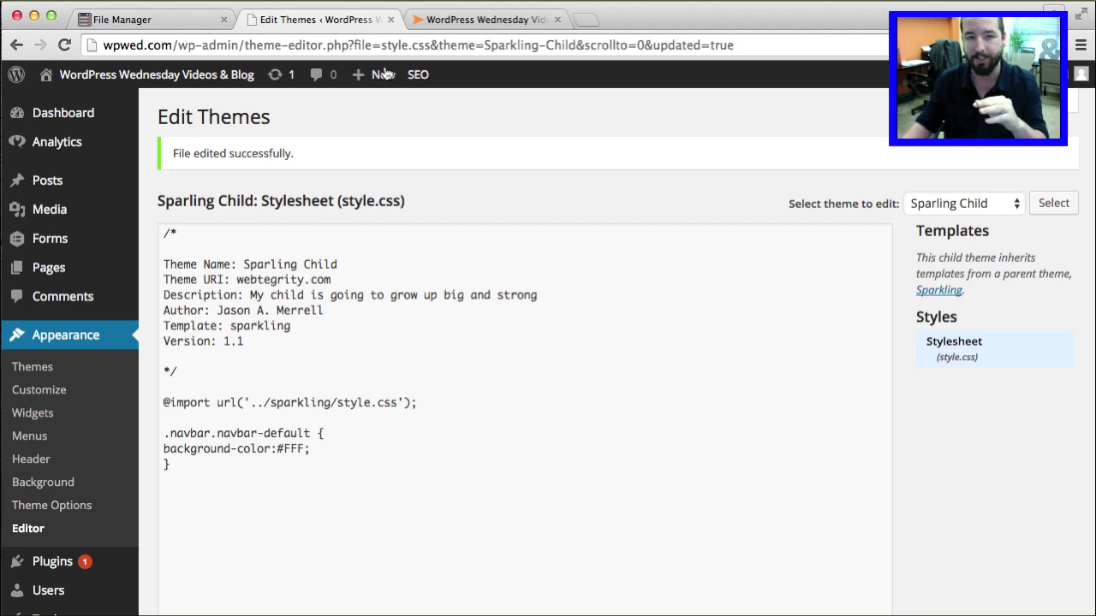
{"action": "left_click", "coordinate": [484, 19]}
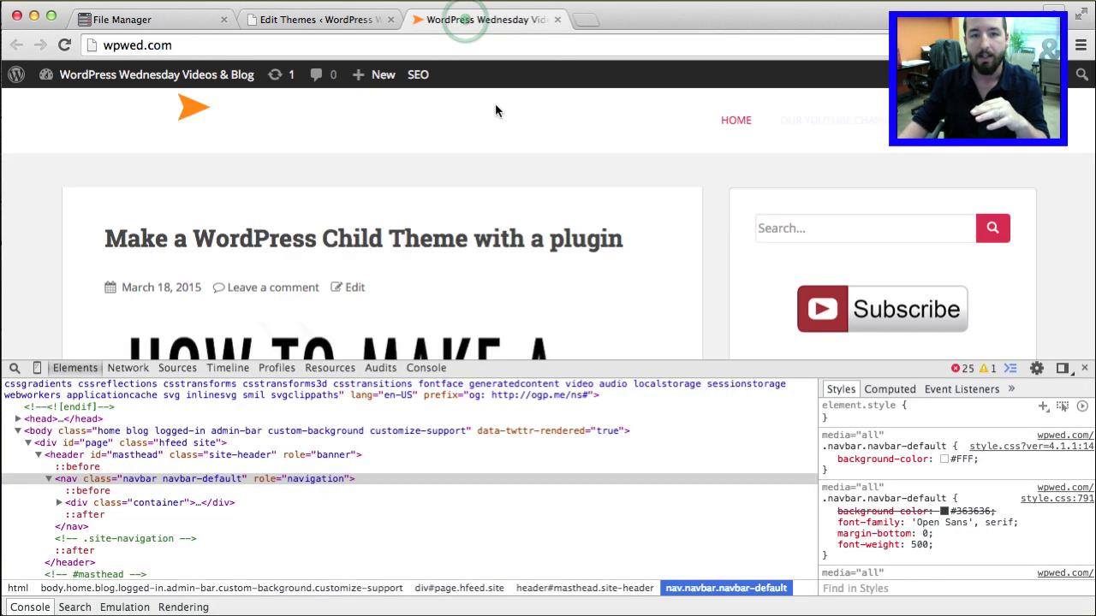
{"action": "left_click", "coordinate": [318, 19]}
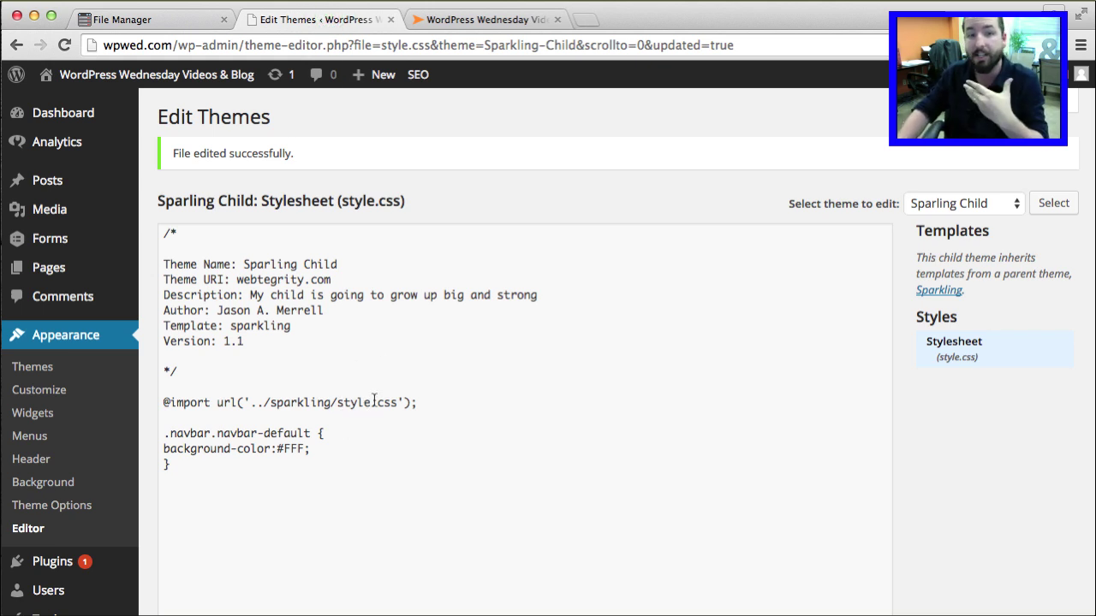
{"action": "left_click_drag", "start_coordinate": [442, 402], "coordinate": [170, 403]}
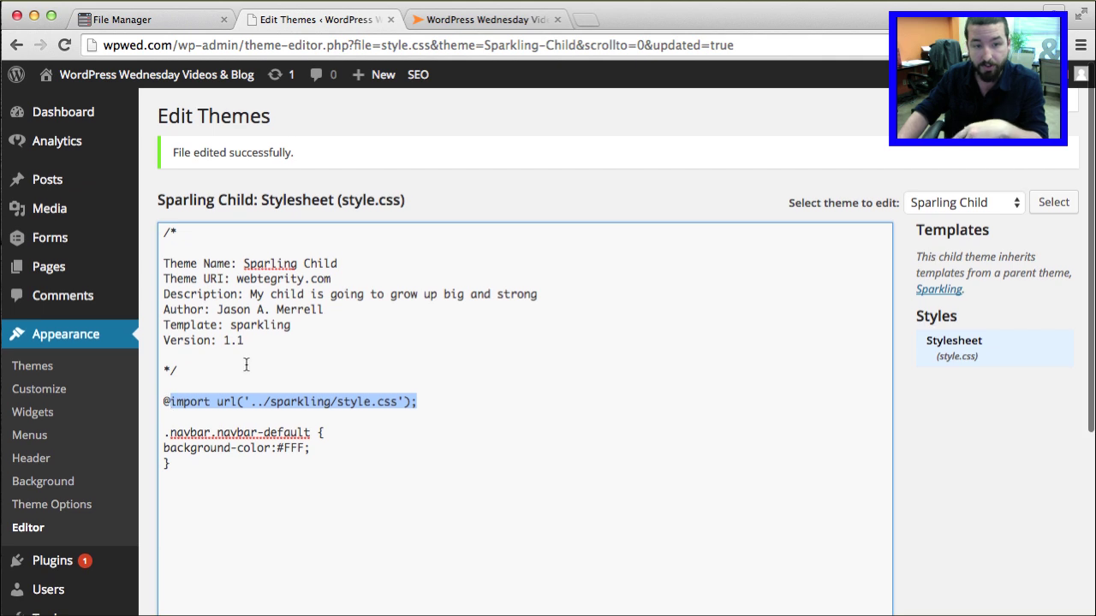
{"action": "left_click", "coordinate": [451, 24]}
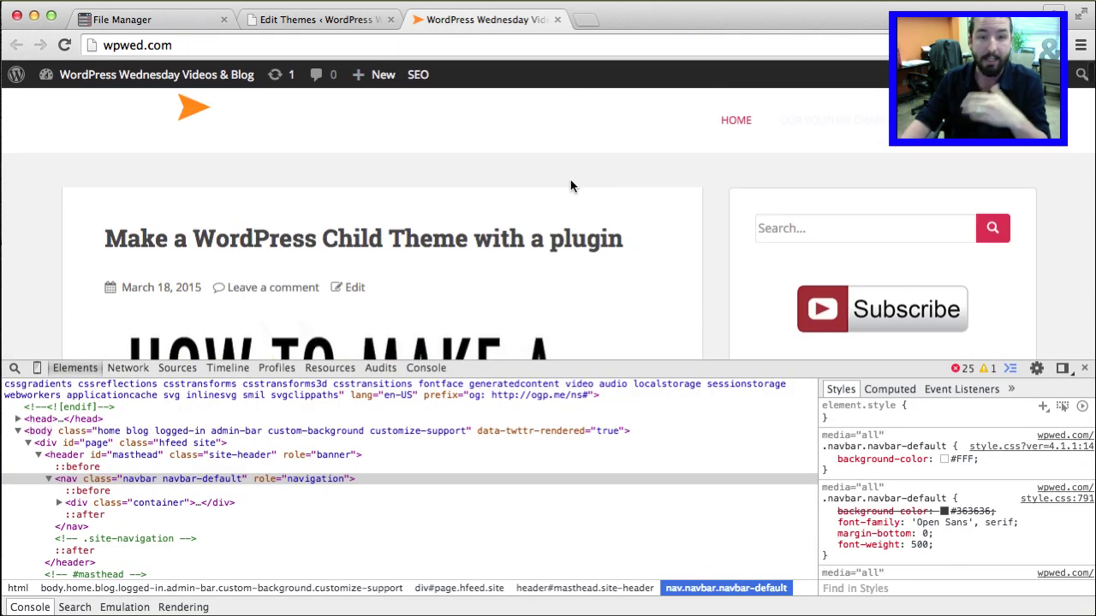
Highlight the .navbar.navbar-default rule, then show the live site's white navbar.
{"action": "left_click", "coordinate": [315, 24]}
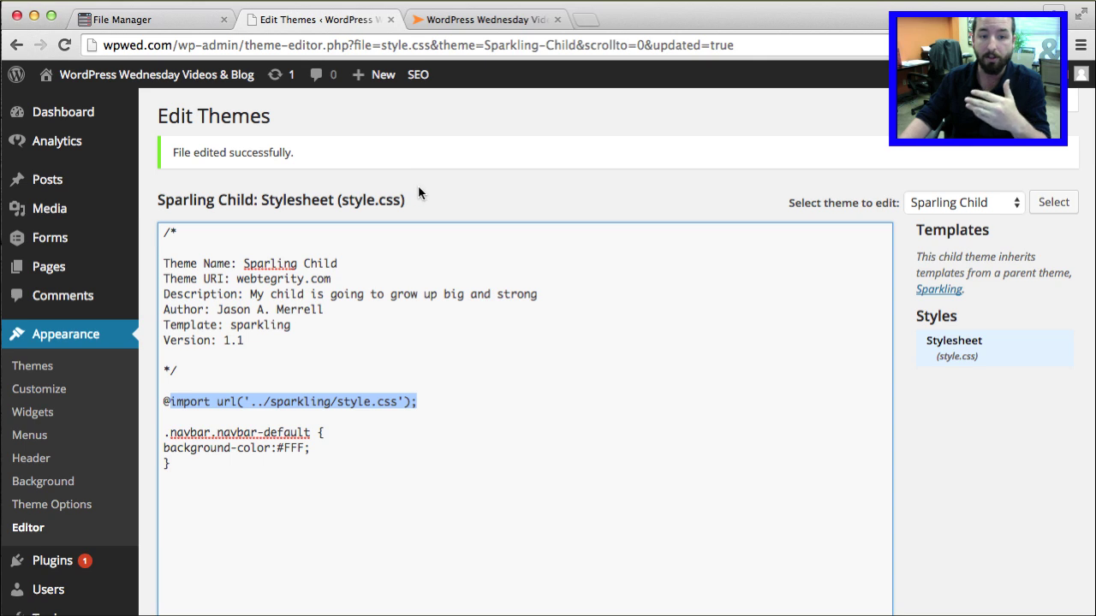
{"action": "left_click", "coordinate": [291, 453]}
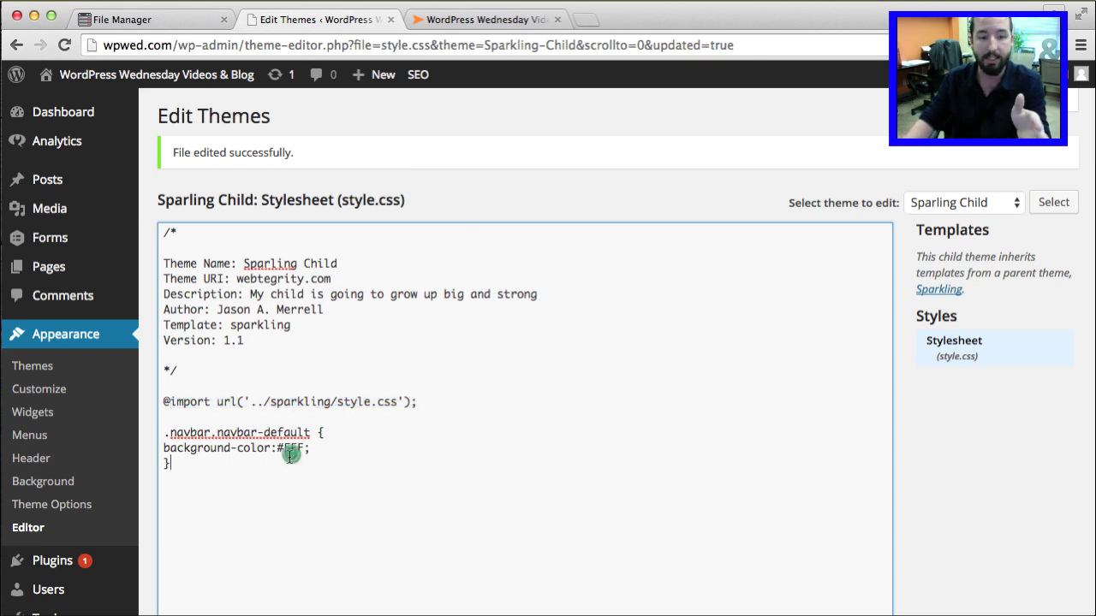
{"action": "left_click", "coordinate": [217, 465], "text": "shift"}
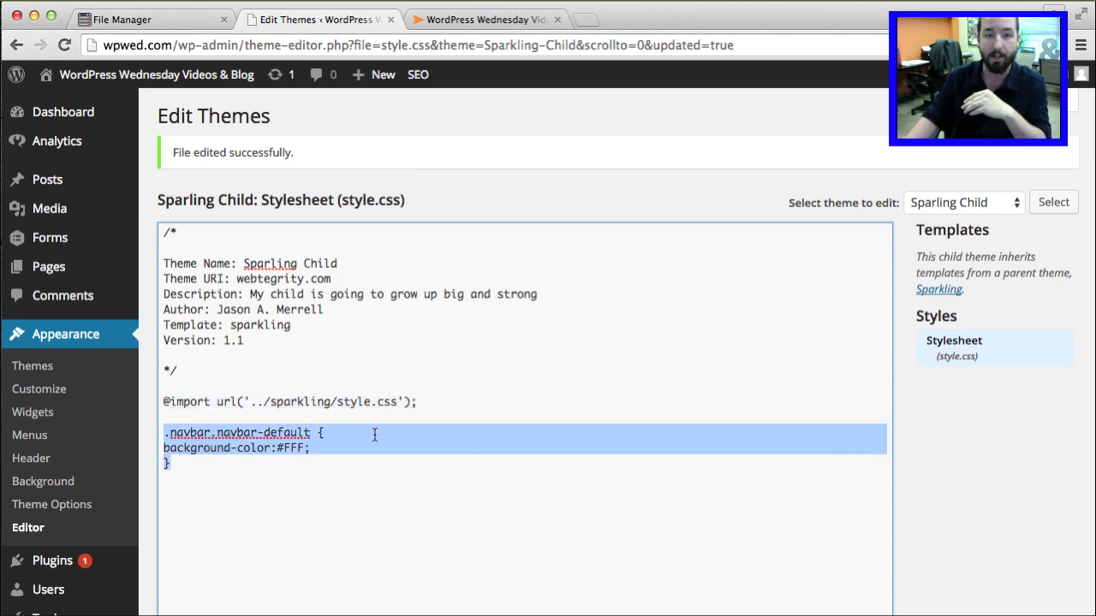
{"action": "left_click", "coordinate": [446, 21]}
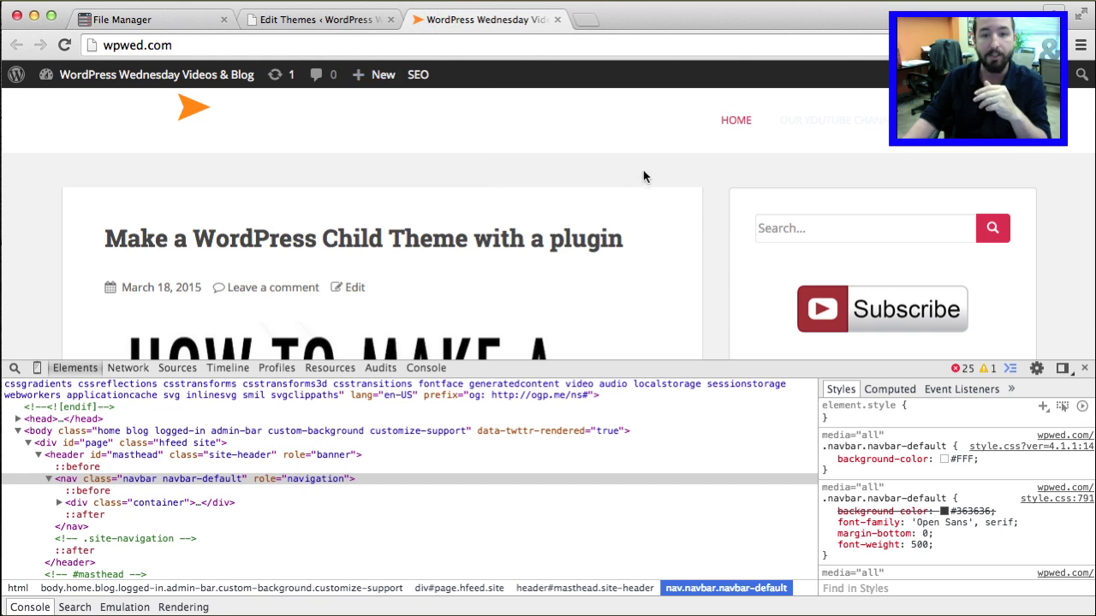